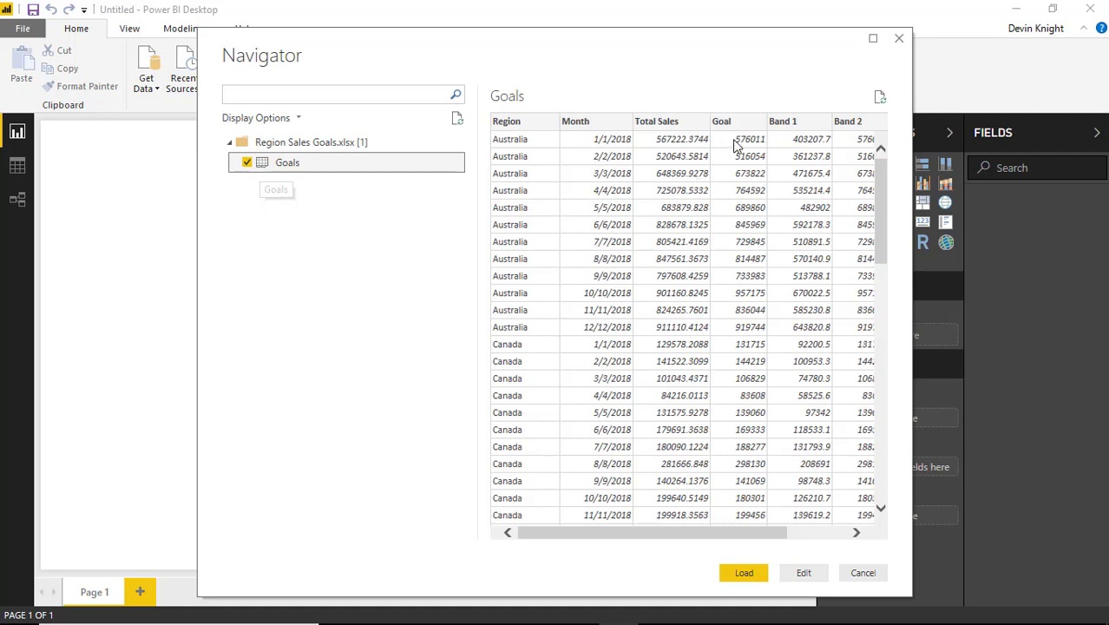
# - Check the band columns in the Goals sheet preview and open the sheet for editing in the query editor
pyautogui.moveTo(773, 536); pyautogui.dragTo(834, 527)
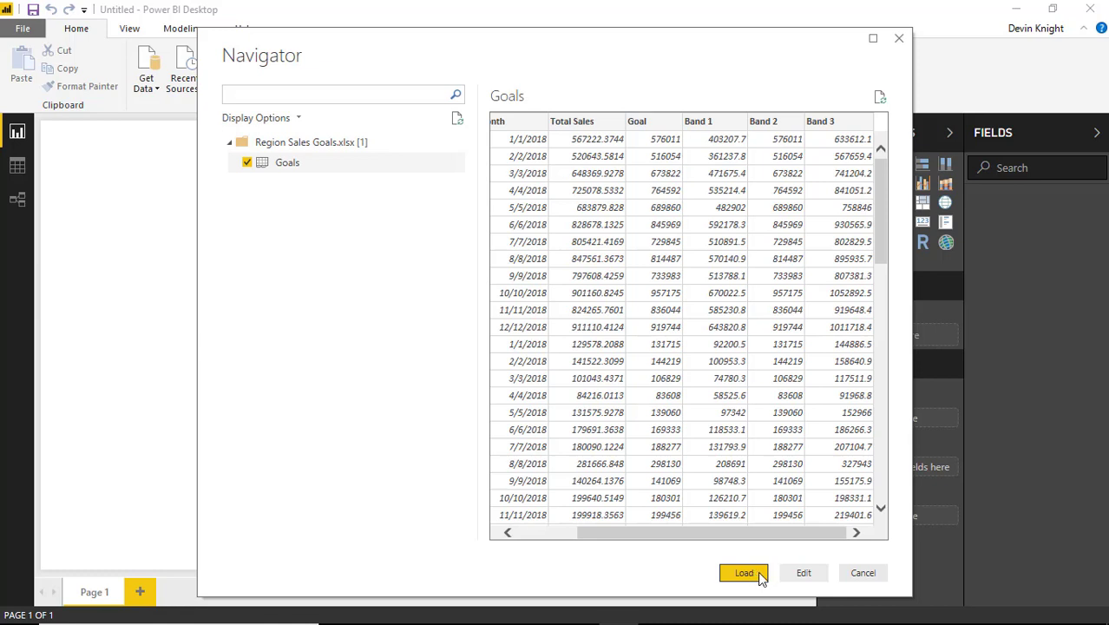
pyautogui.click(813, 575)
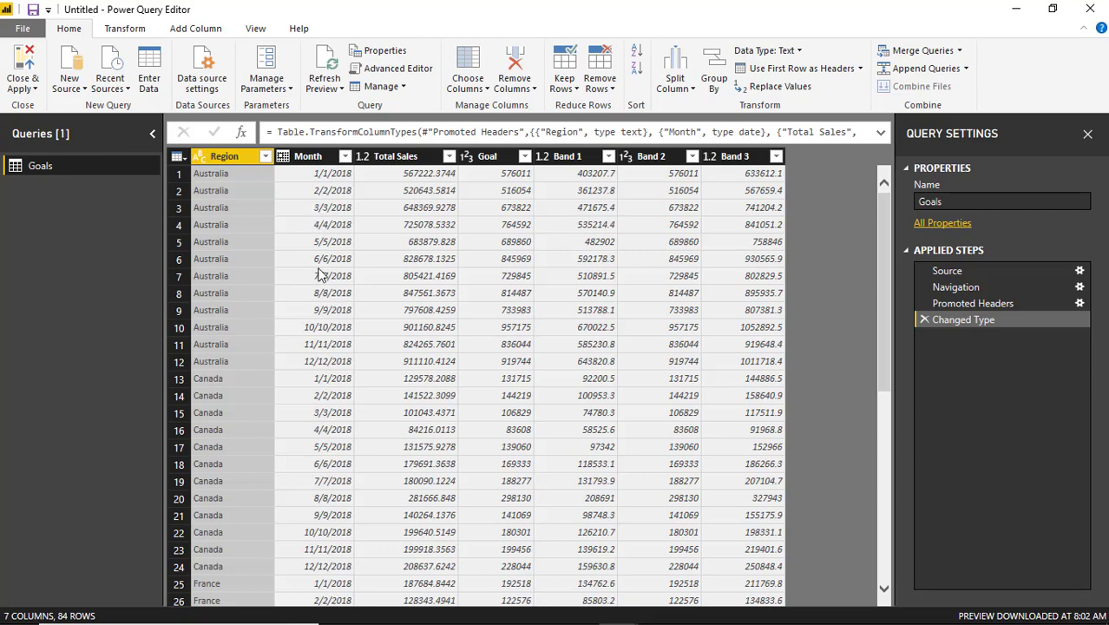
# - Compare the Month values before and after the Changed Type step, and change the Month column to Text, replacing the existing conversion
pyautogui.click(977, 302)
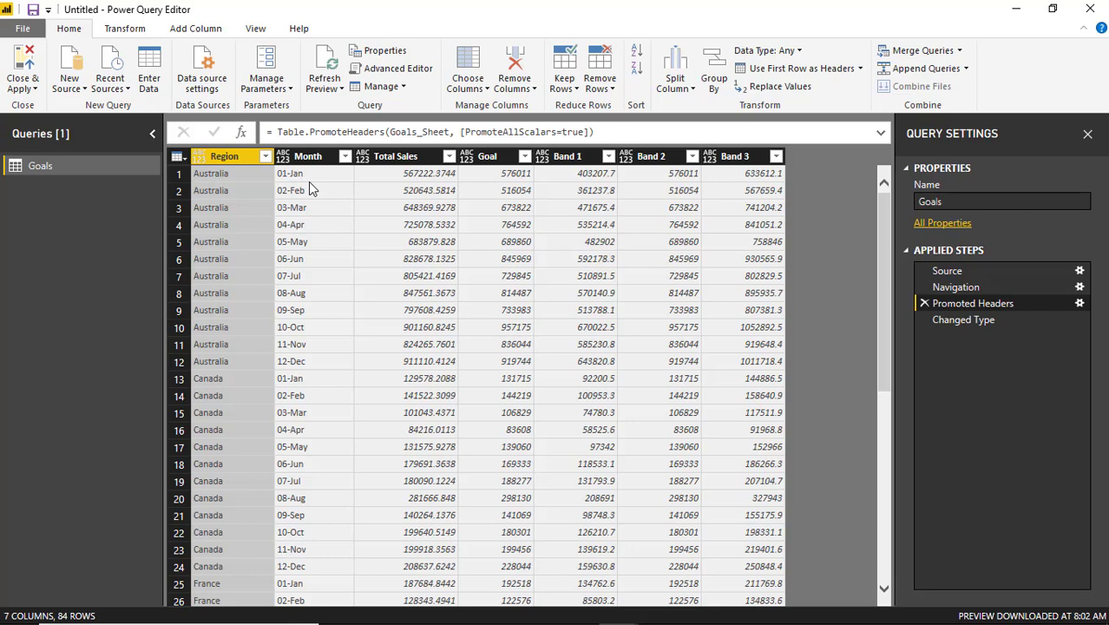
pyautogui.click(948, 321)
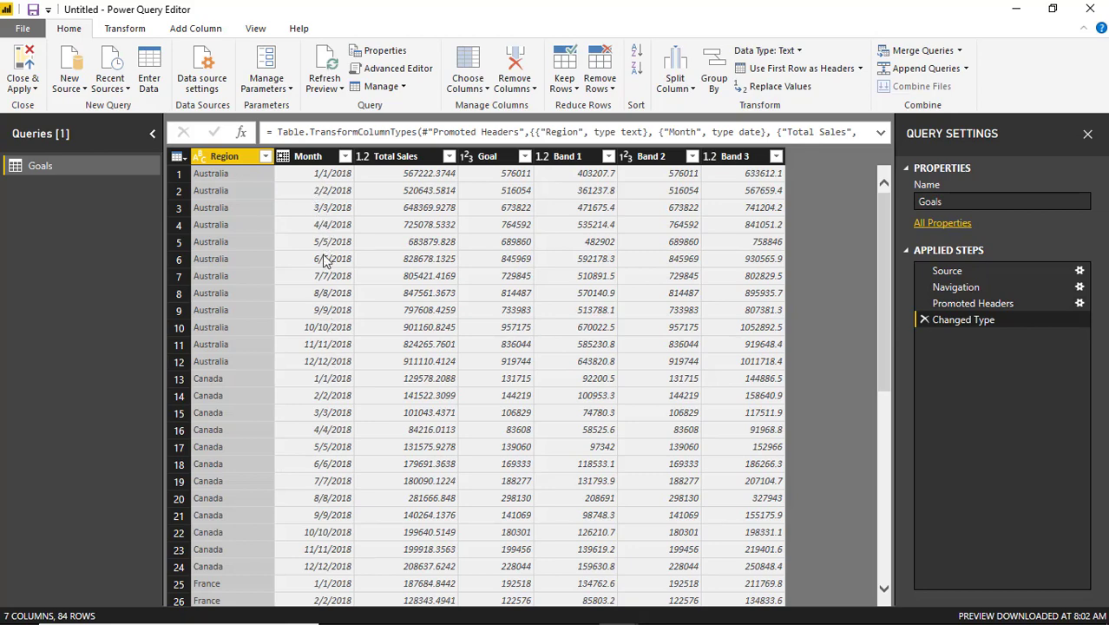
pyautogui.rightClick(314, 160)
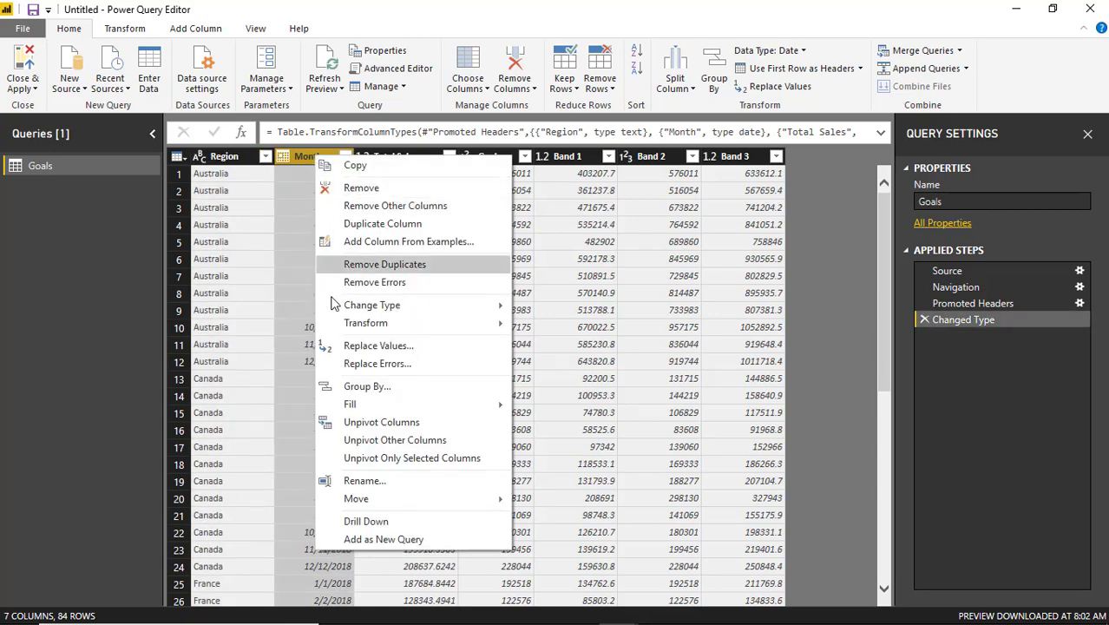
pyautogui.moveTo(398, 325)
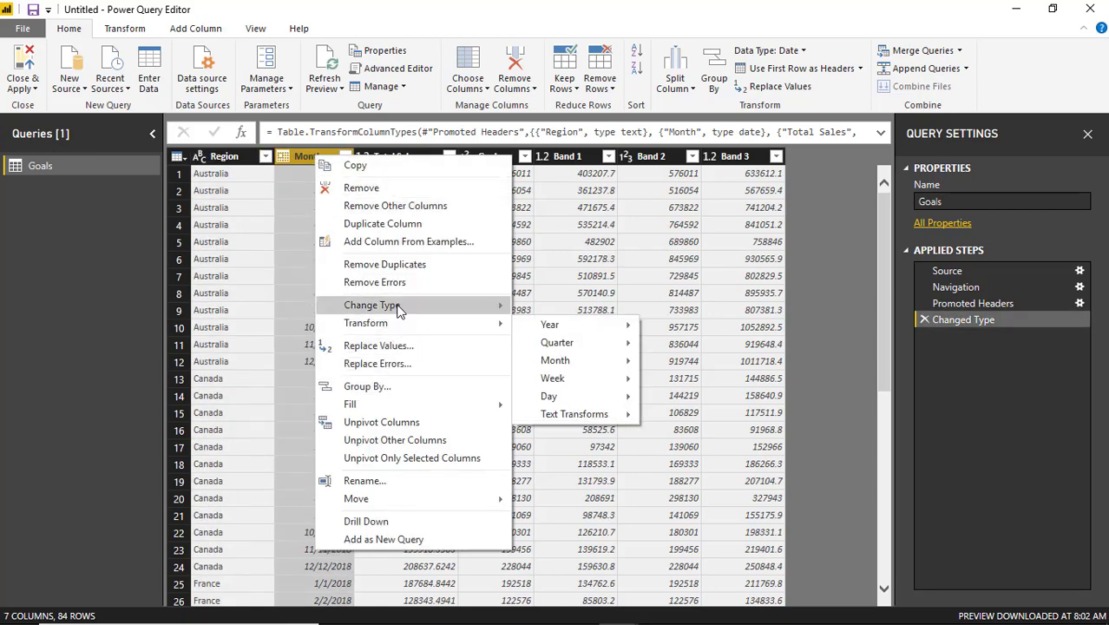
pyautogui.moveTo(397, 306)
pyautogui.click(587, 478)
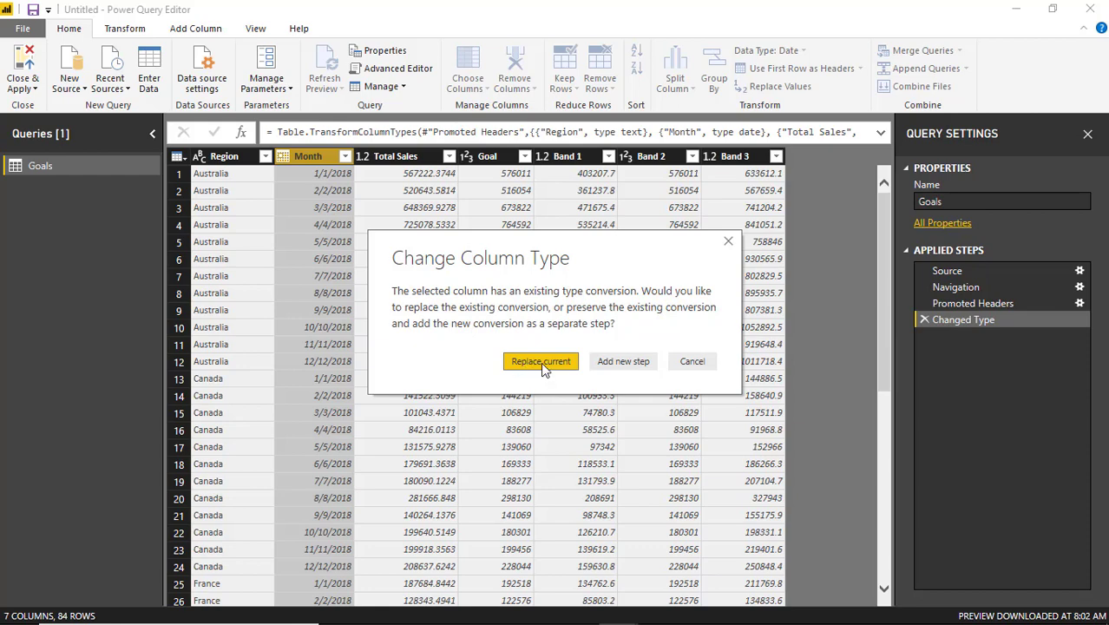
pyautogui.click(540, 362)
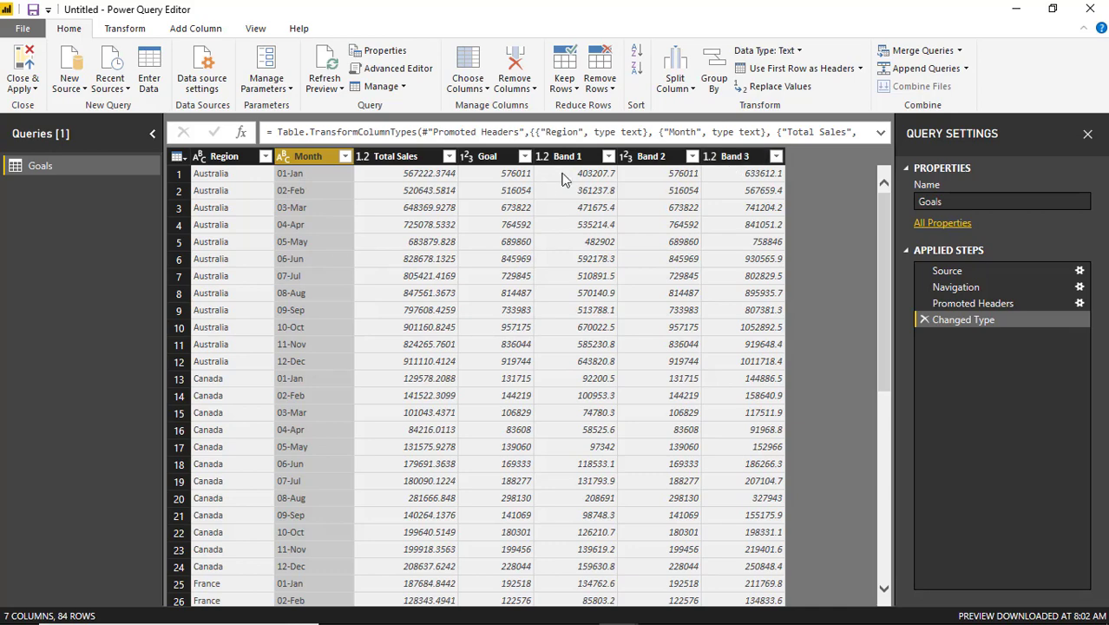
# - Set the Total Sales, Goal and Band 1 to Band 3 columns to Fixed decimal number, replacing the existing conversion, and apply the query changes
pyautogui.click(418, 160)
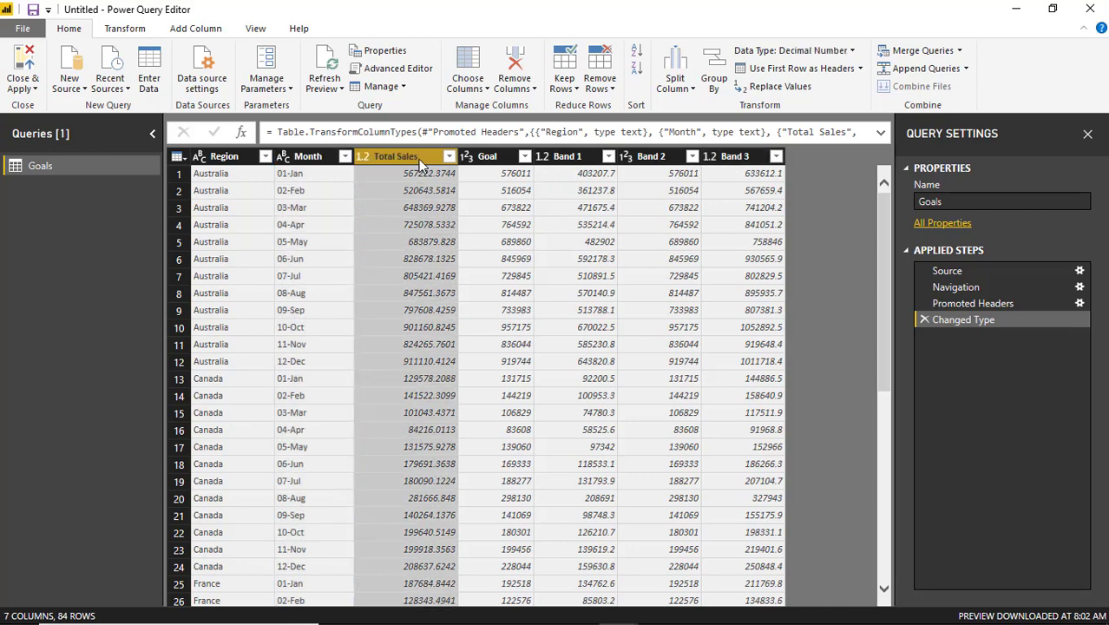
pyautogui.keyDown('shift'); pyautogui.click(748, 161); pyautogui.keyUp('shift')
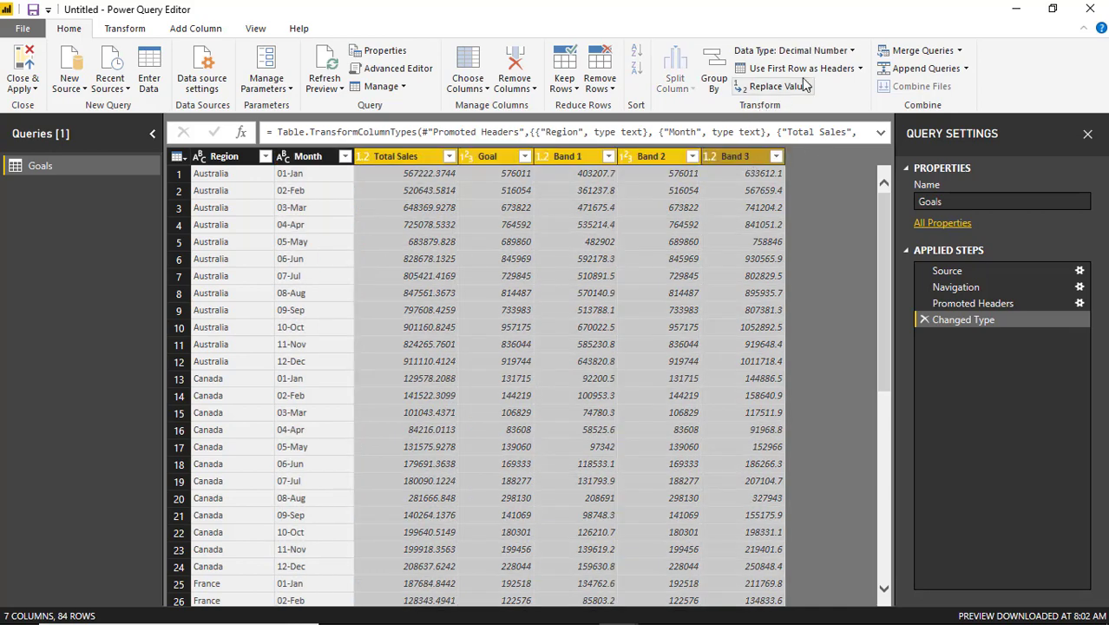
pyautogui.click(845, 54)
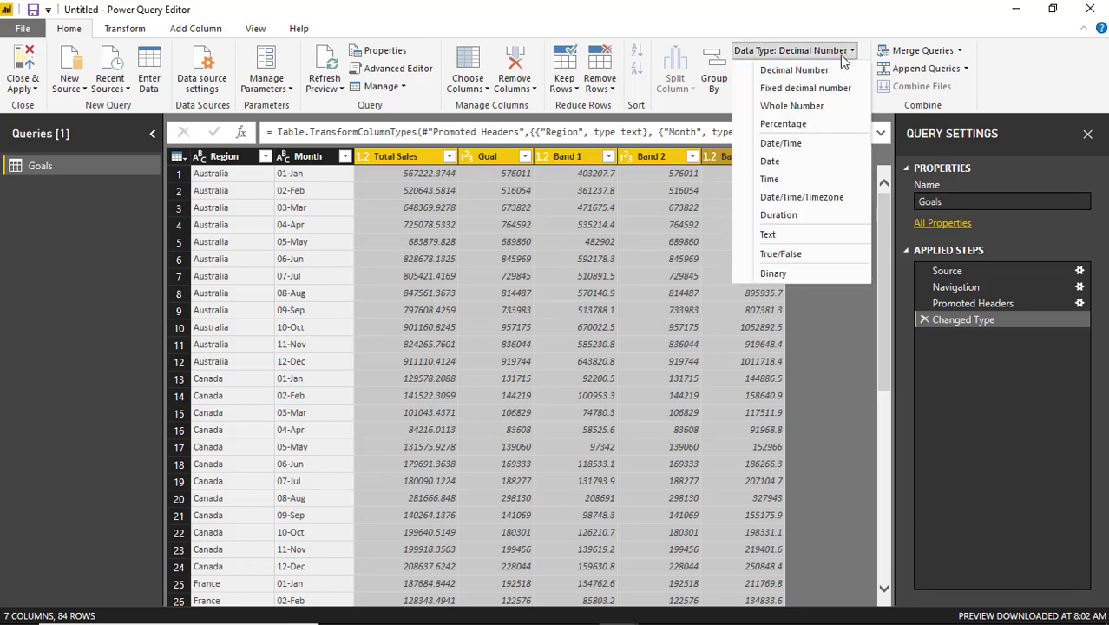
pyautogui.click(833, 87)
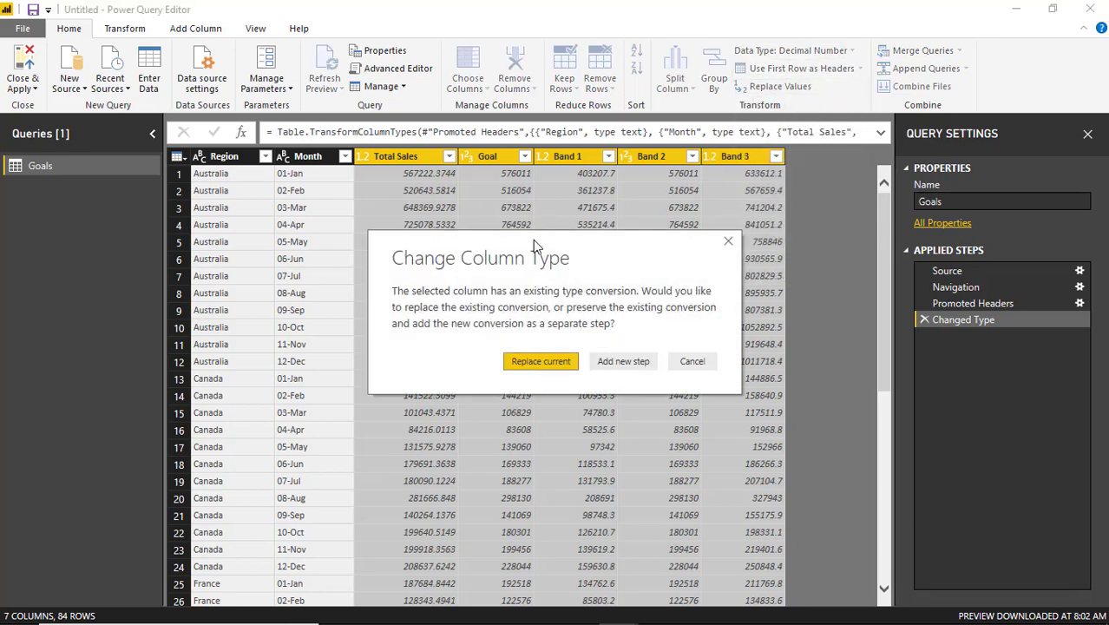
pyautogui.click(531, 361)
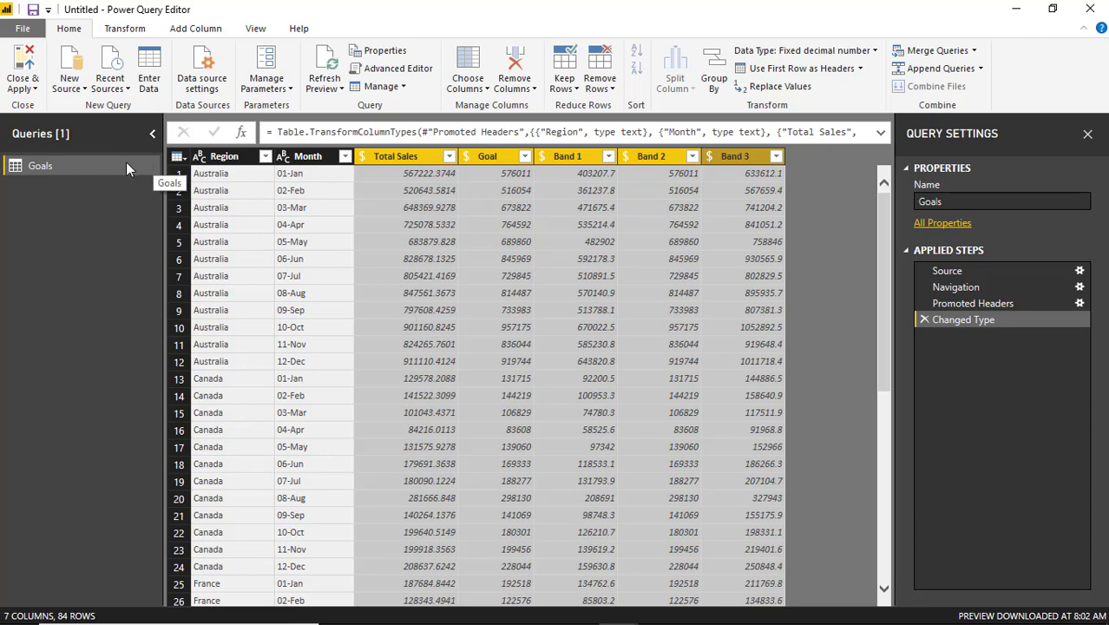
pyautogui.click(25, 58)
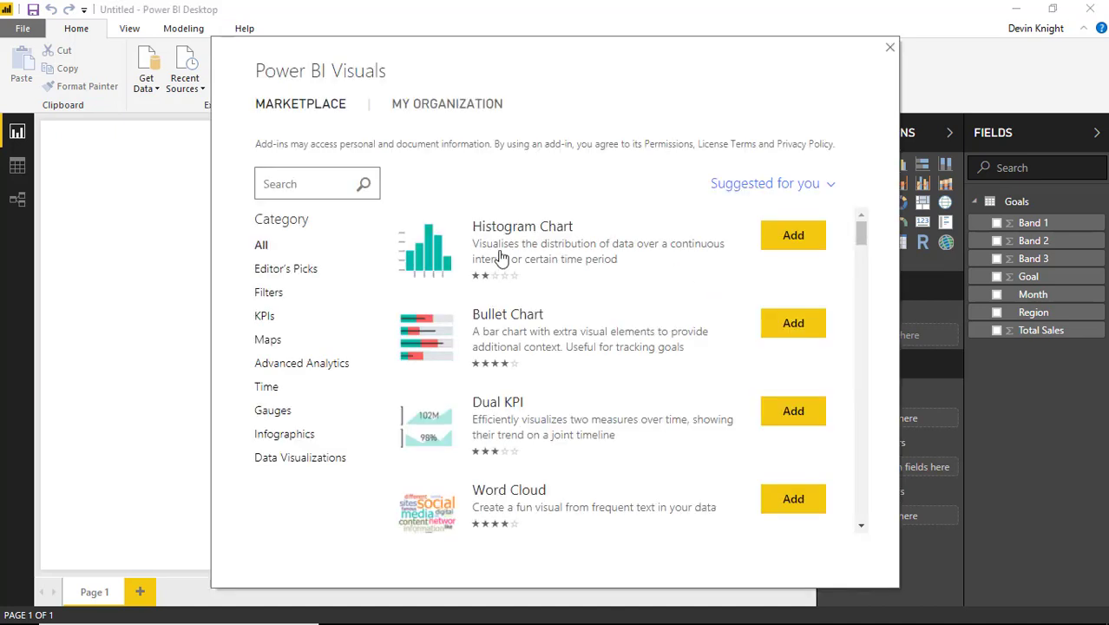
# - Search the visuals marketplace for "microchart" and import VitaraCharts - MicroChart into the report
pyautogui.click(293, 183)
pyautogui.write('microchart')
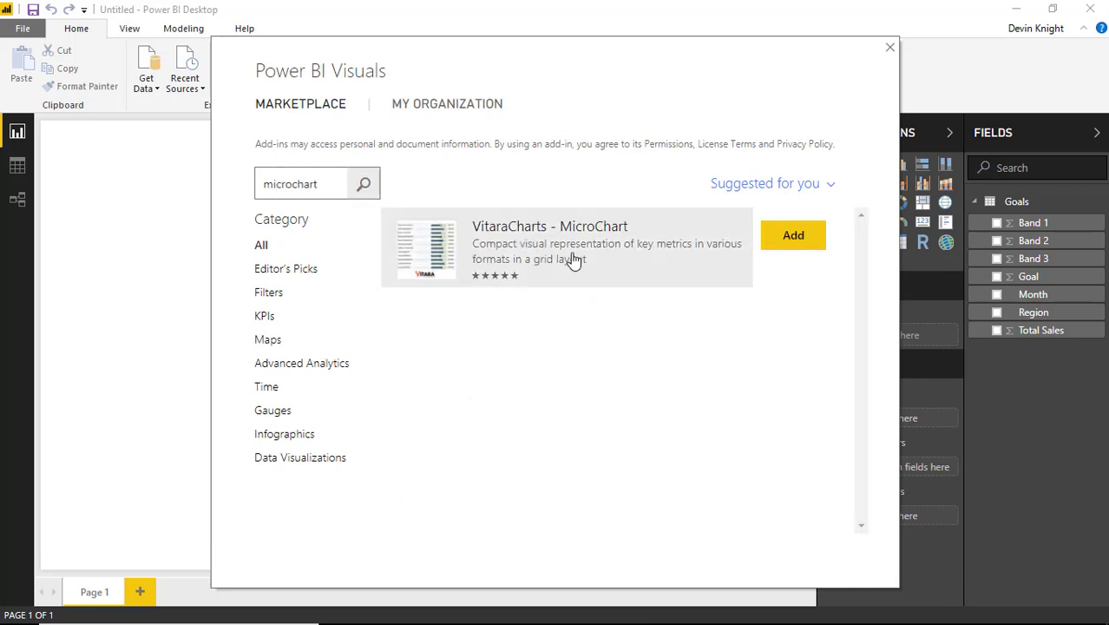
pyautogui.click(792, 240)
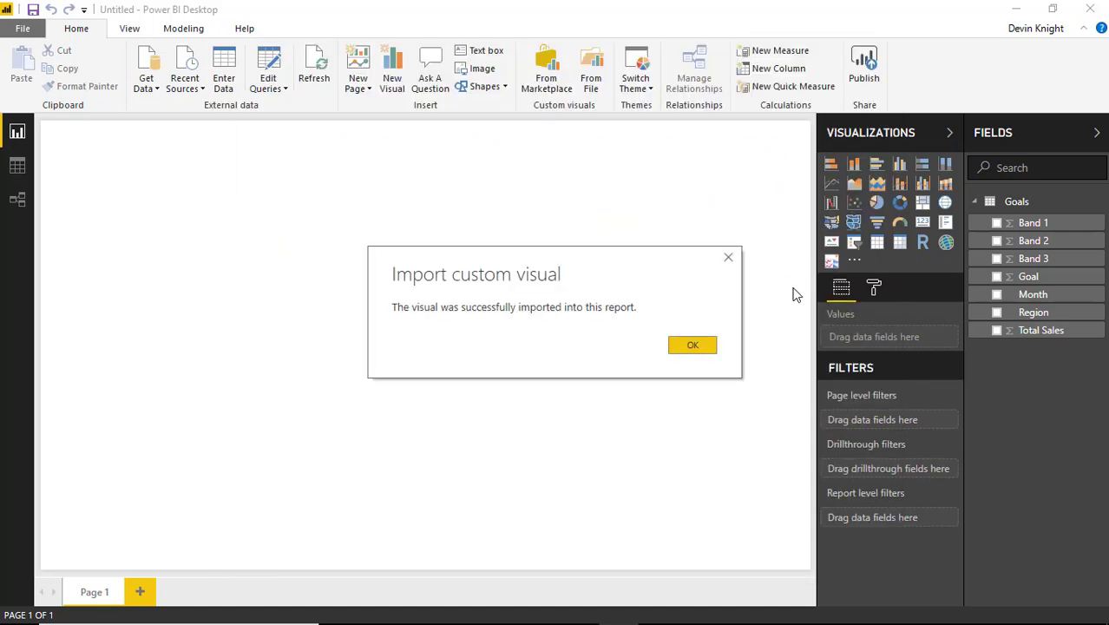
pyautogui.click(698, 341)
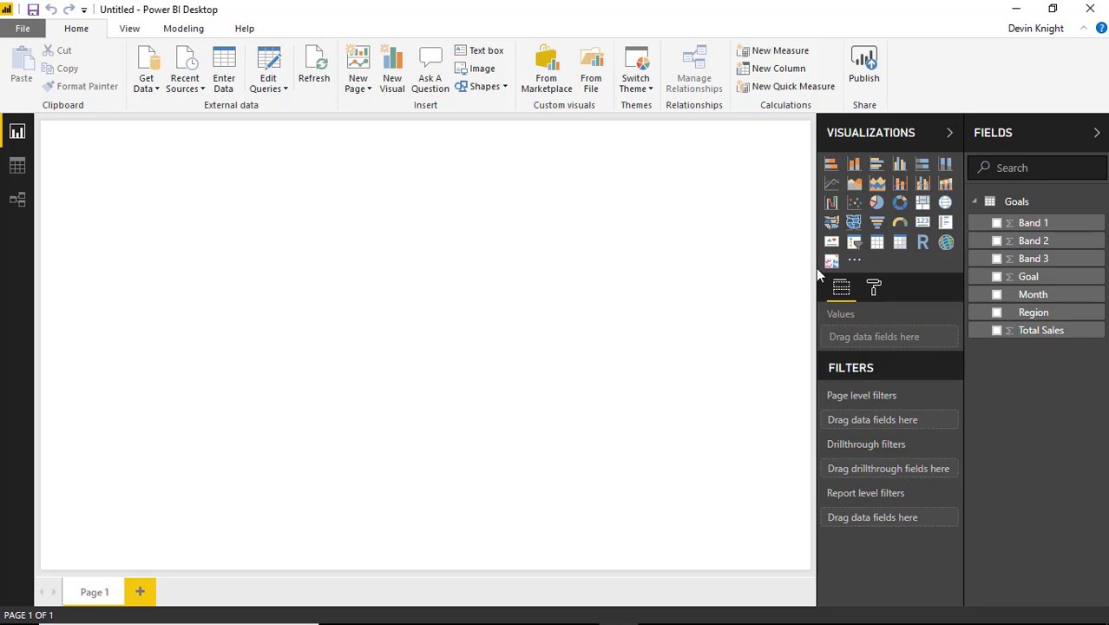
# - Place the imported MicroChart visual on the report page and enlarge it to fill most of the canvas
pyautogui.click(831, 262)
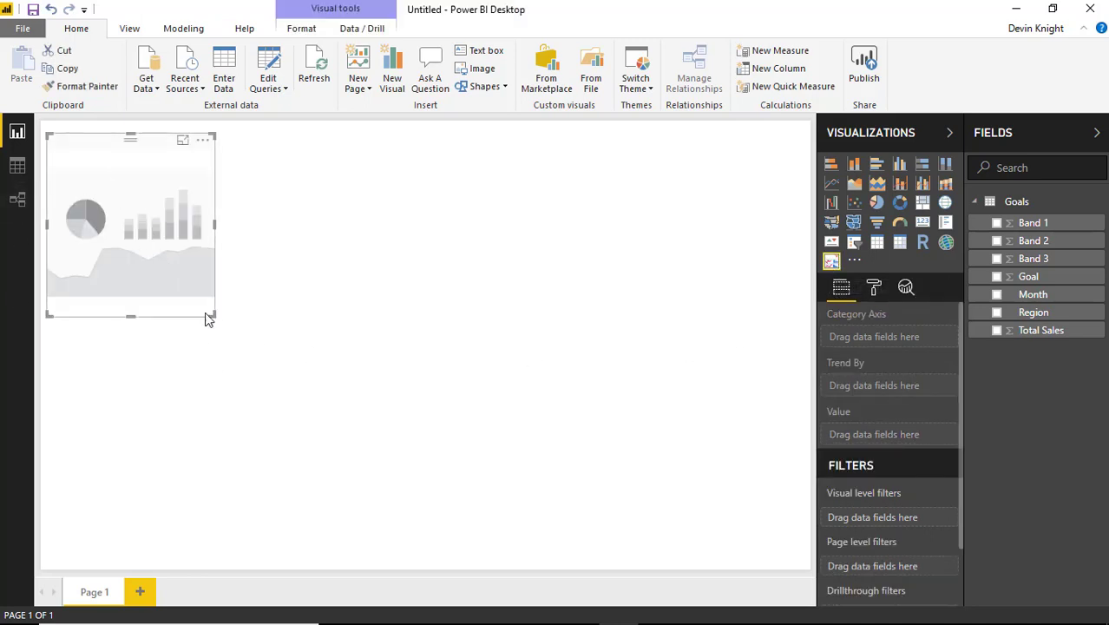
pyautogui.moveTo(216, 316); pyautogui.dragTo(770, 566)
pyautogui.click(772, 568)
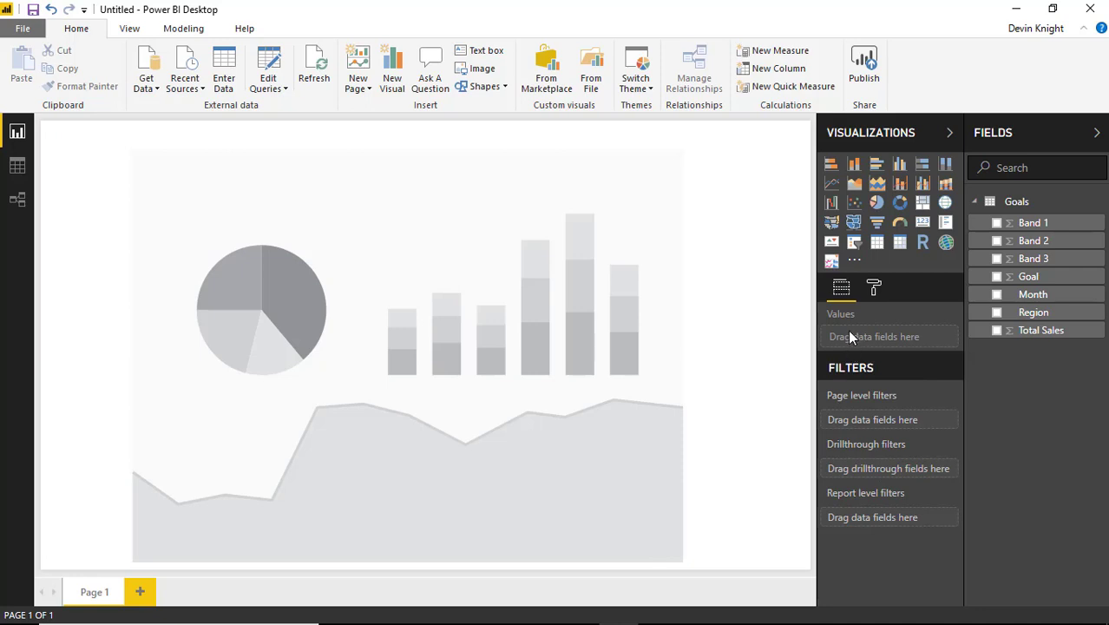
pyautogui.click(720, 253)
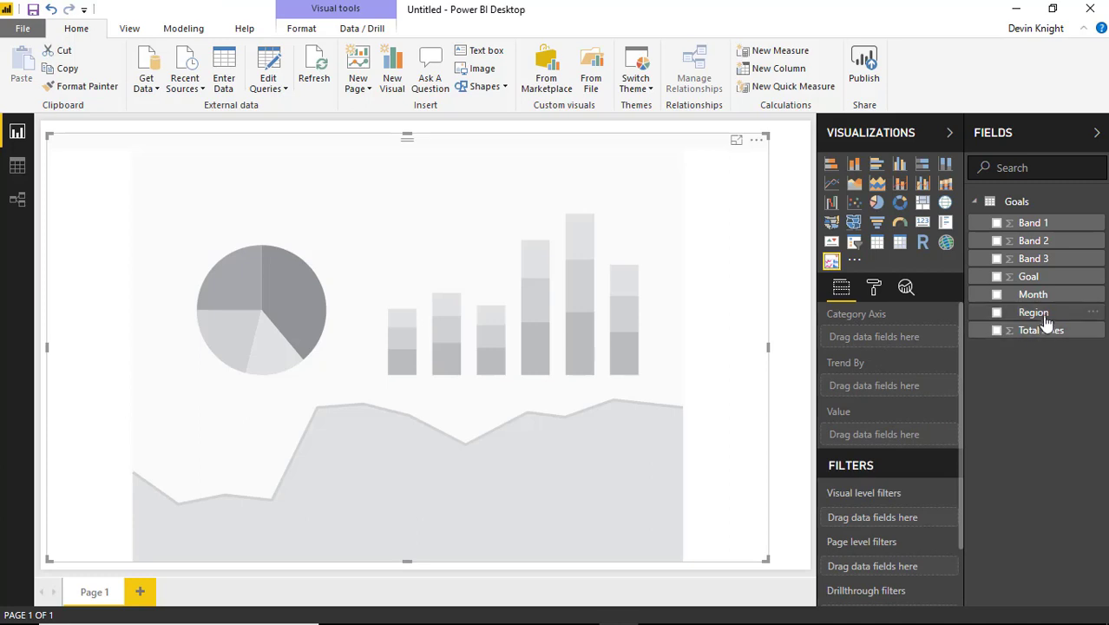
# - Assign Region to the MicroChart's Category Axis, Month to Trend By and Total Sales to Value
pyautogui.moveTo(1033, 312); pyautogui.dragTo(918, 347)
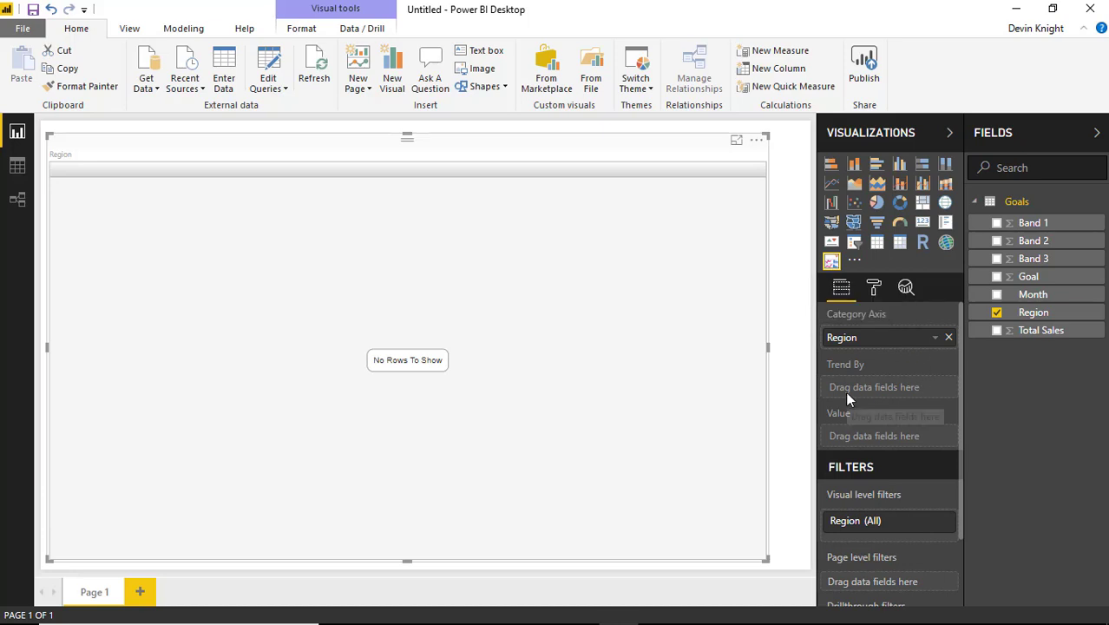
pyautogui.moveTo(1018, 299); pyautogui.dragTo(922, 396)
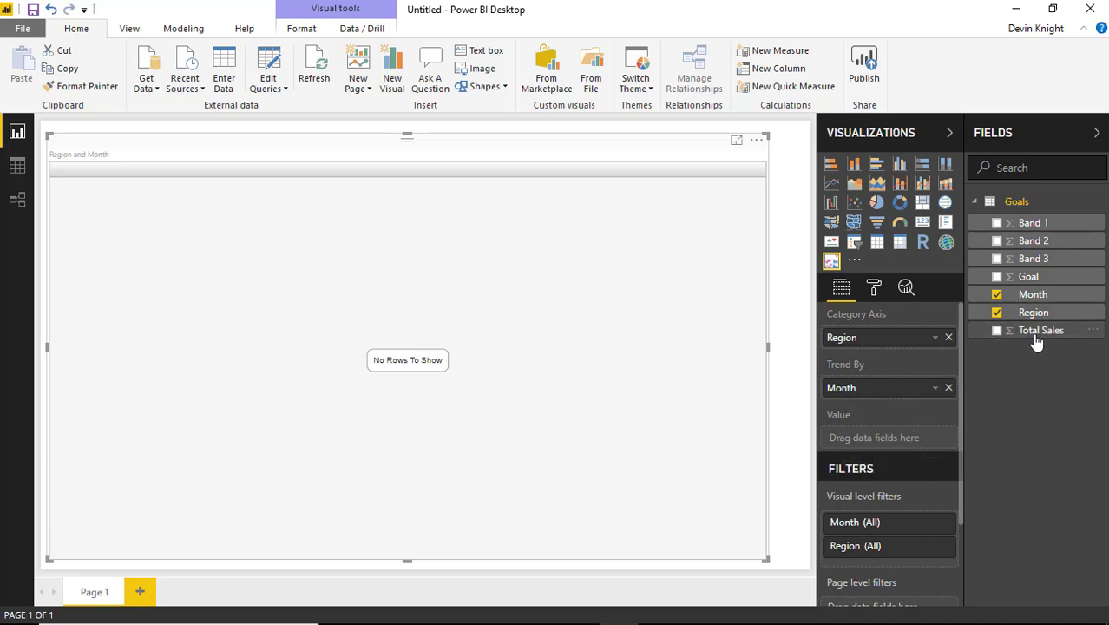
pyautogui.moveTo(1038, 333); pyautogui.dragTo(906, 445)
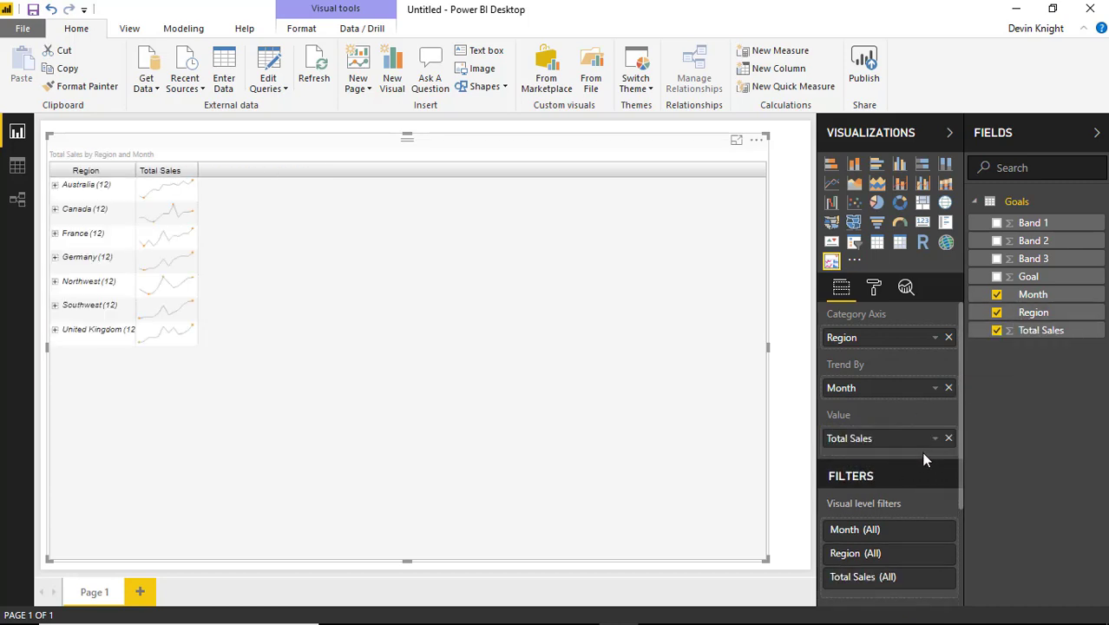
# - Add Goal, Band 1, Band 2 and Band 3 as further values of the MicroChart
pyautogui.click(997, 276)
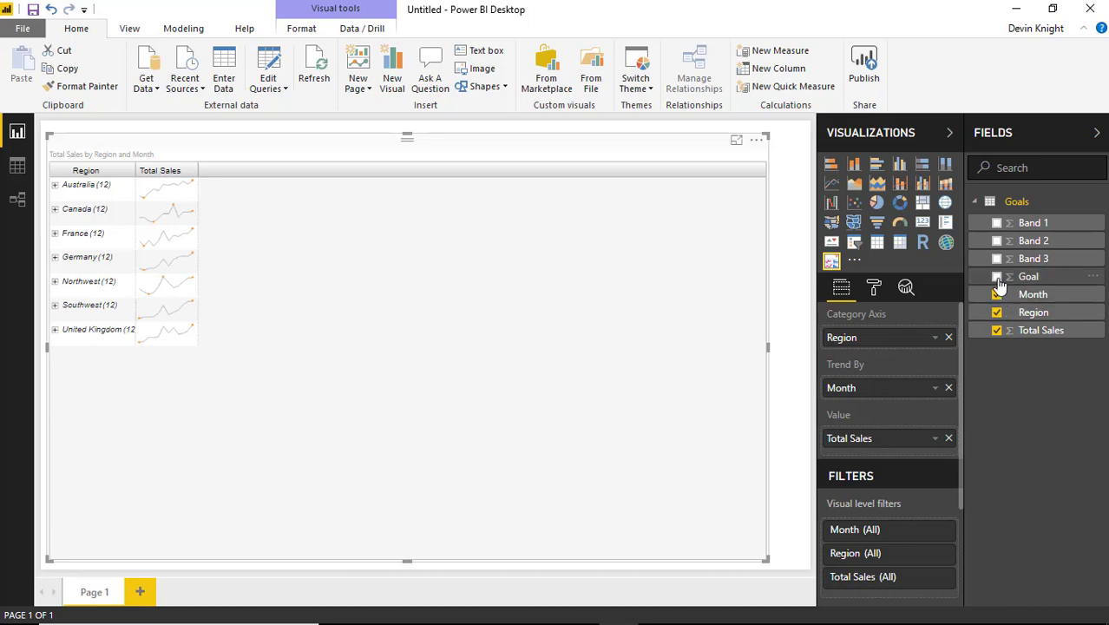
pyautogui.click(997, 223)
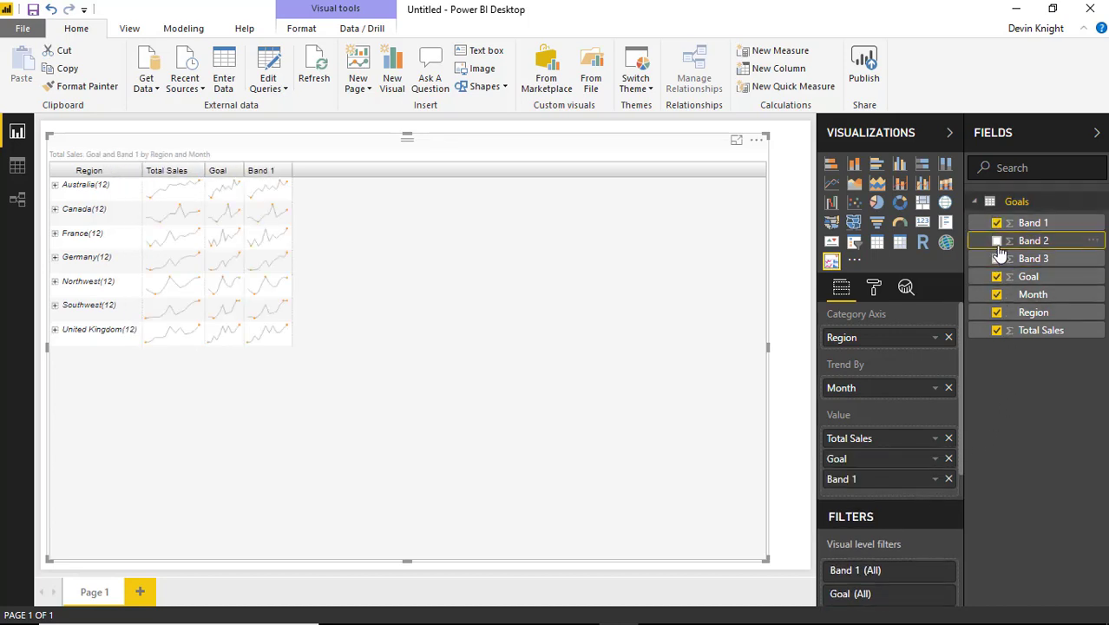
pyautogui.click(997, 242)
pyautogui.click(997, 259)
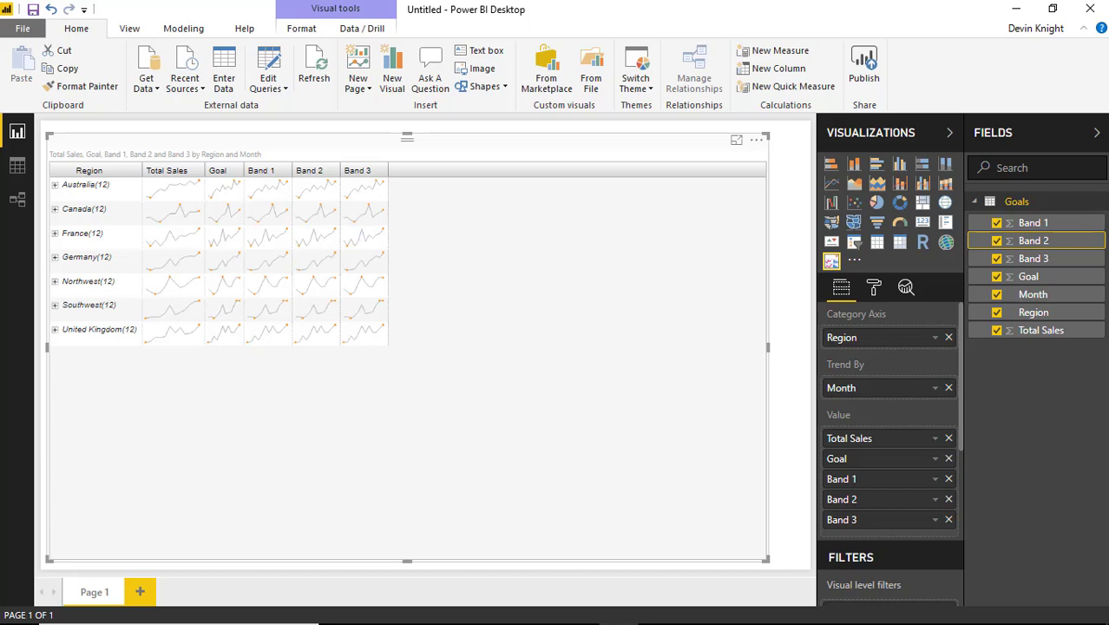
# - Hide the Goal, Band 1, Band 2 and Band 3 columns in the MicroChart grid
pyautogui.hotkey('alt', 'Tab')
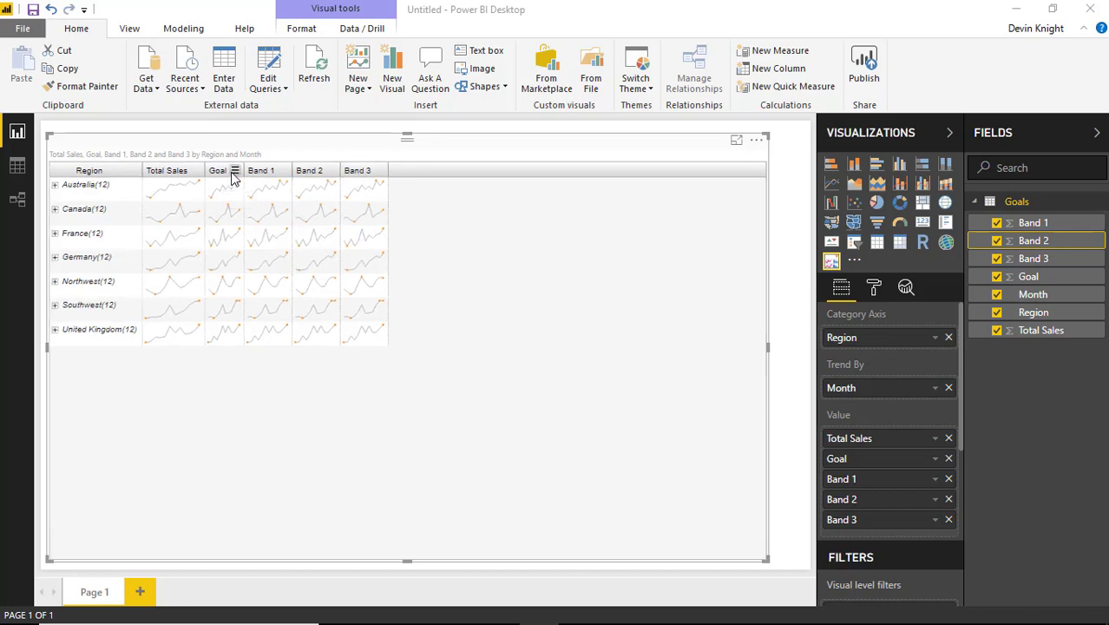
pyautogui.click(234, 171)
pyautogui.click(260, 231)
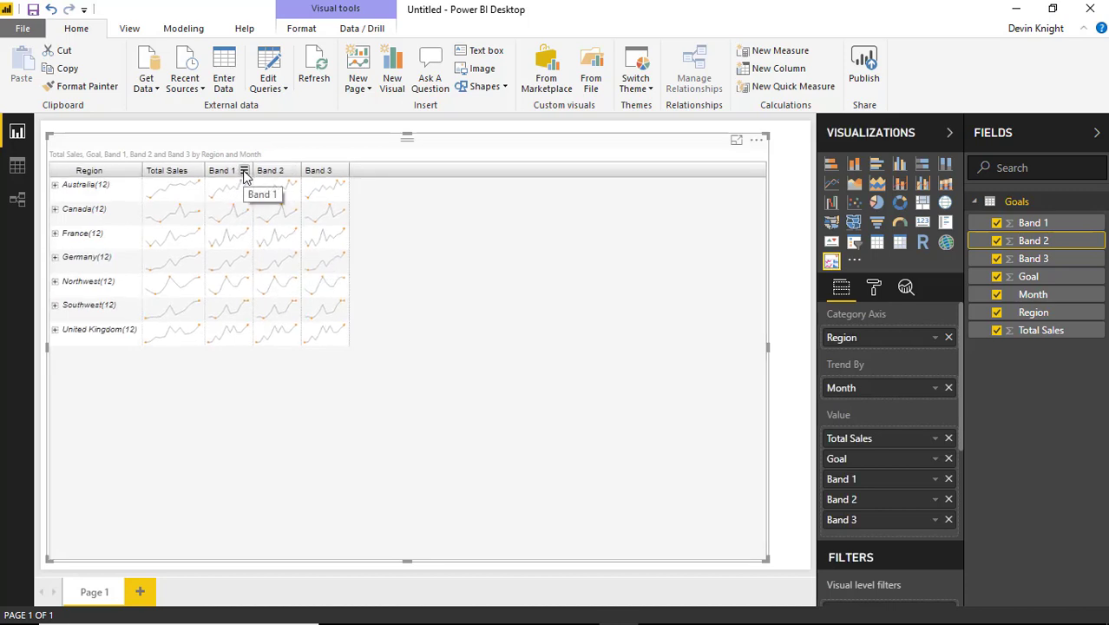
pyautogui.click(244, 173)
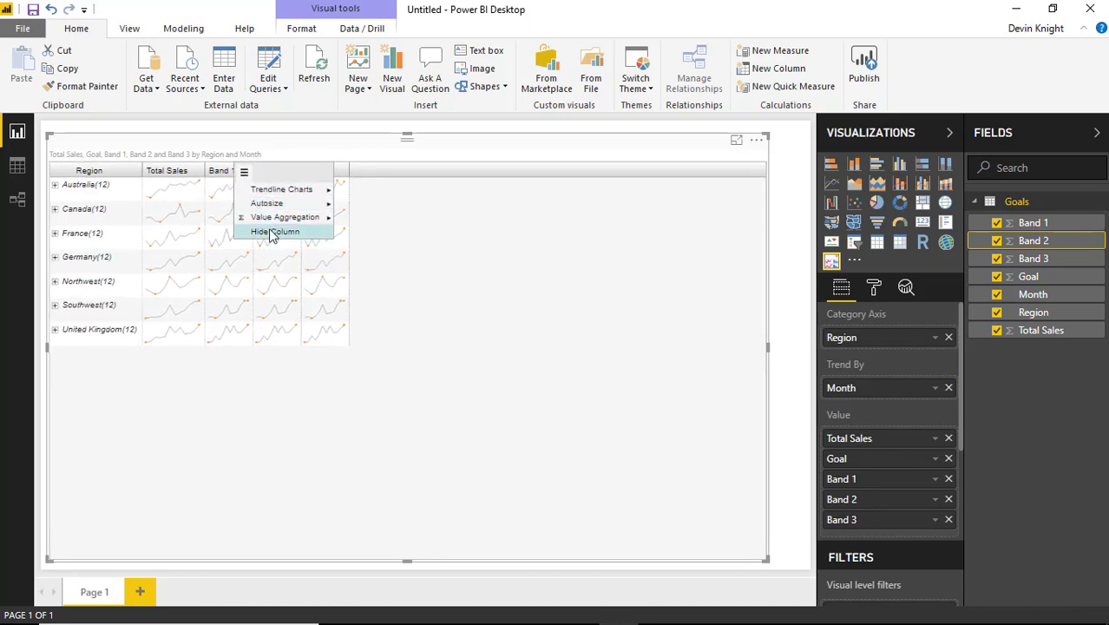
pyautogui.click(265, 230)
pyautogui.click(244, 172)
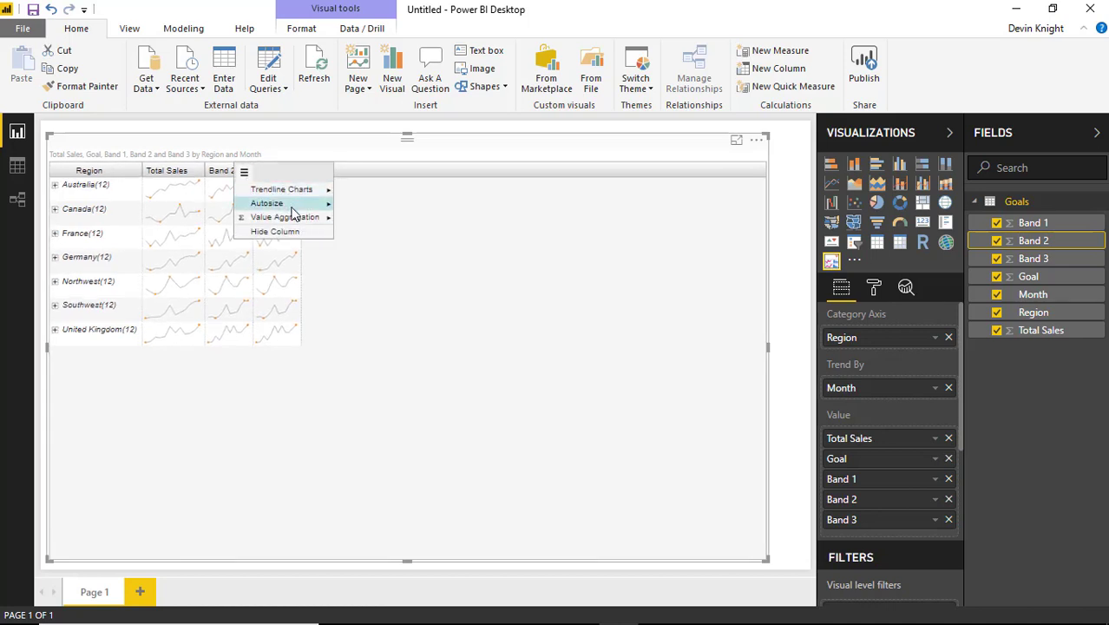
pyautogui.click(263, 232)
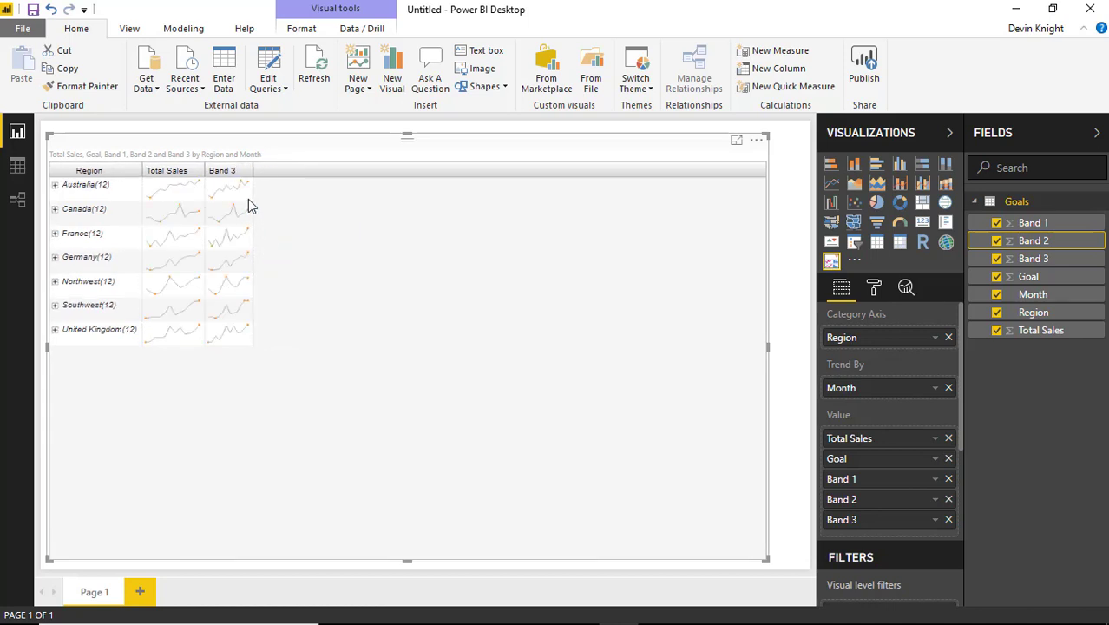
pyautogui.click(244, 172)
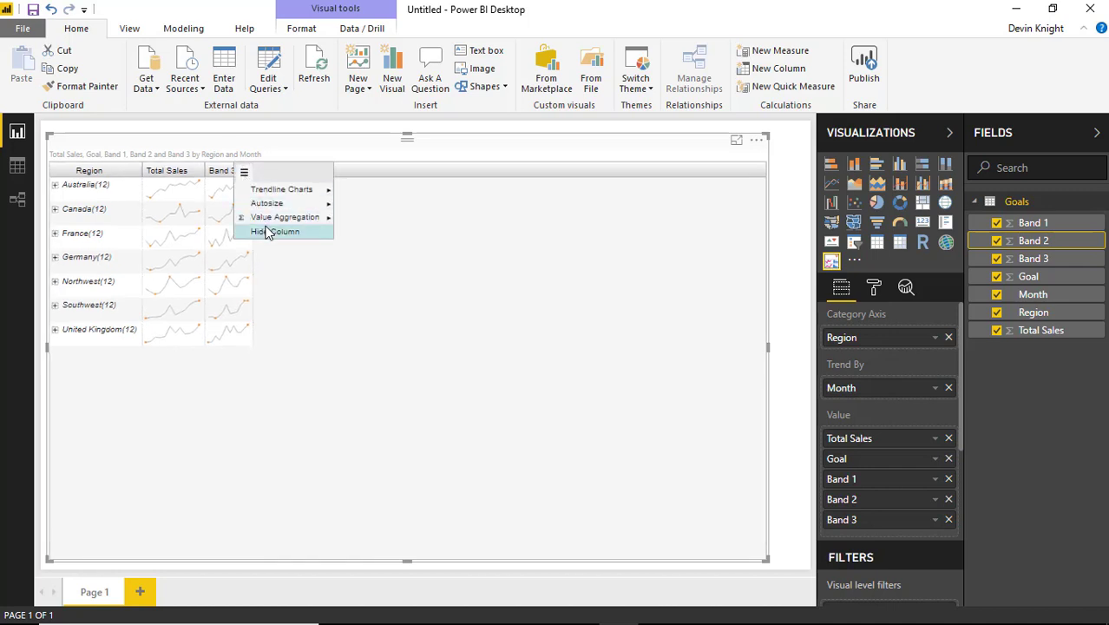
pyautogui.click(266, 231)
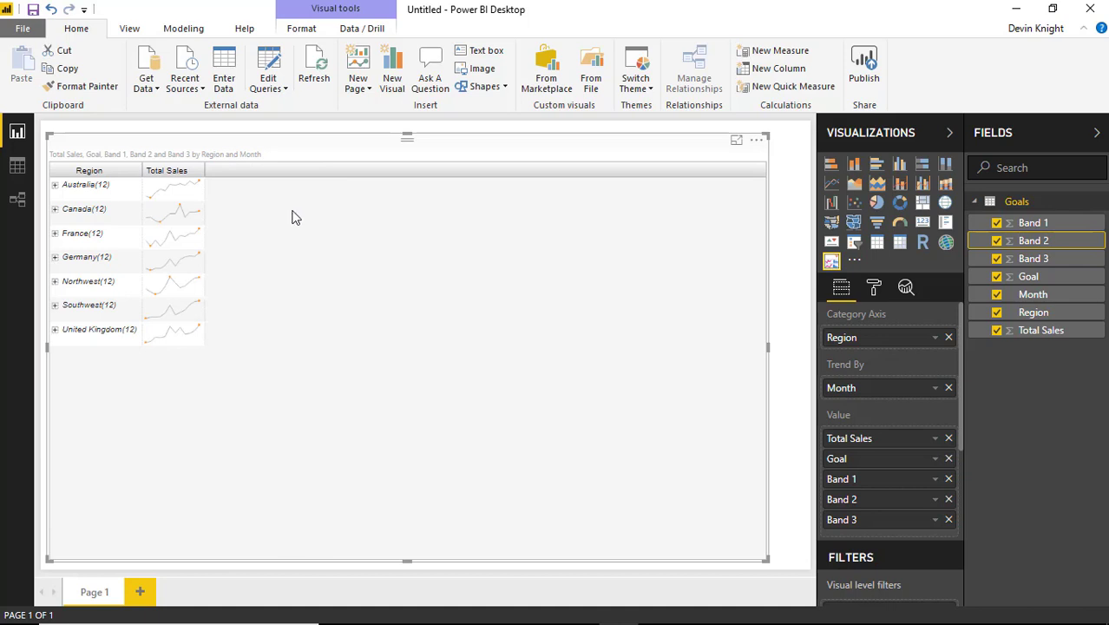
# - Show the Goal column in the MicroChart grid and set its value aggregation to Max
pyautogui.rightClick(251, 178)
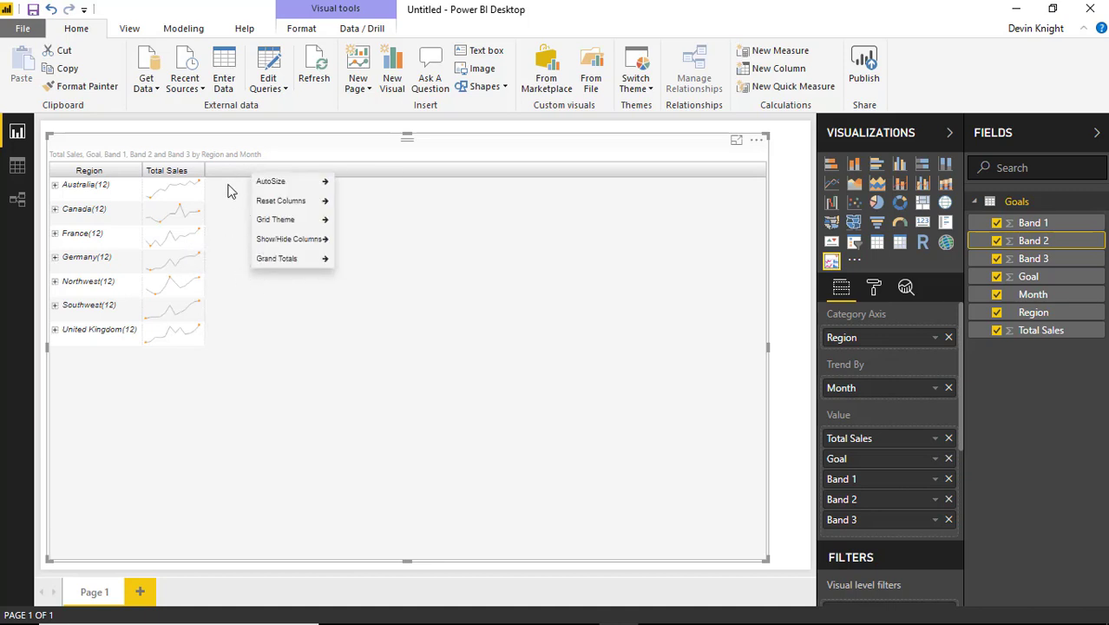
pyautogui.moveTo(281, 246)
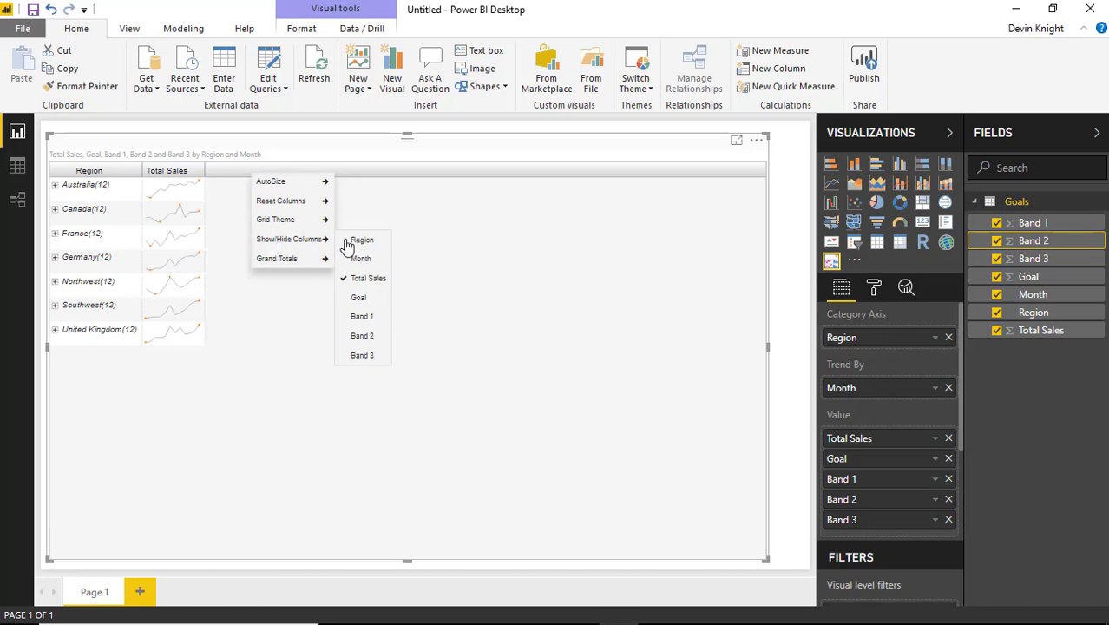
pyautogui.click(361, 298)
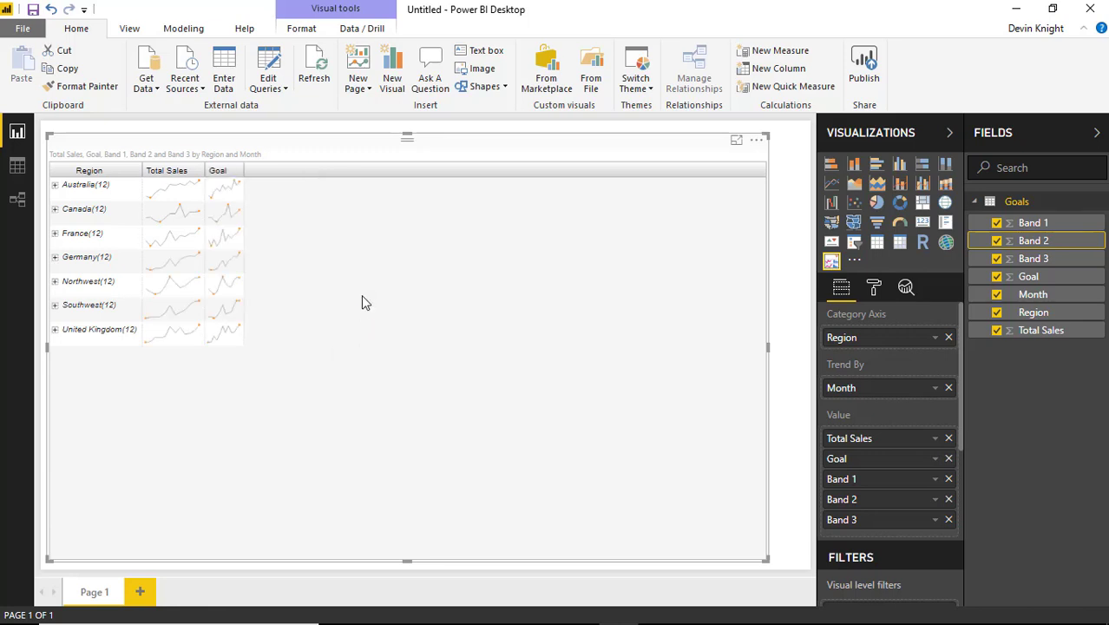
pyautogui.click(235, 171)
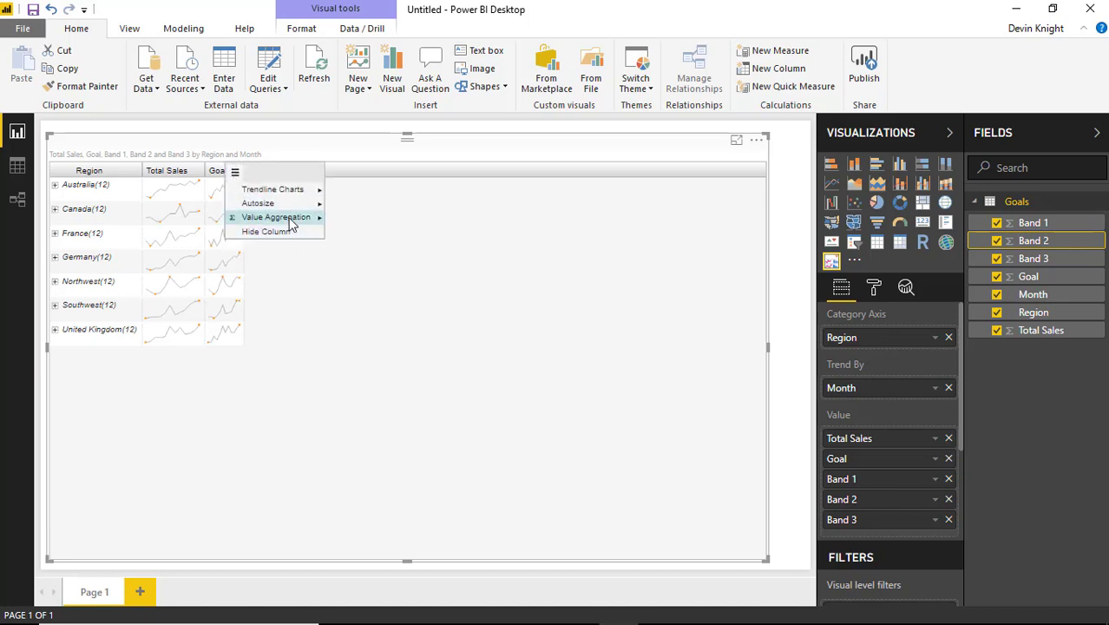
pyautogui.moveTo(292, 223)
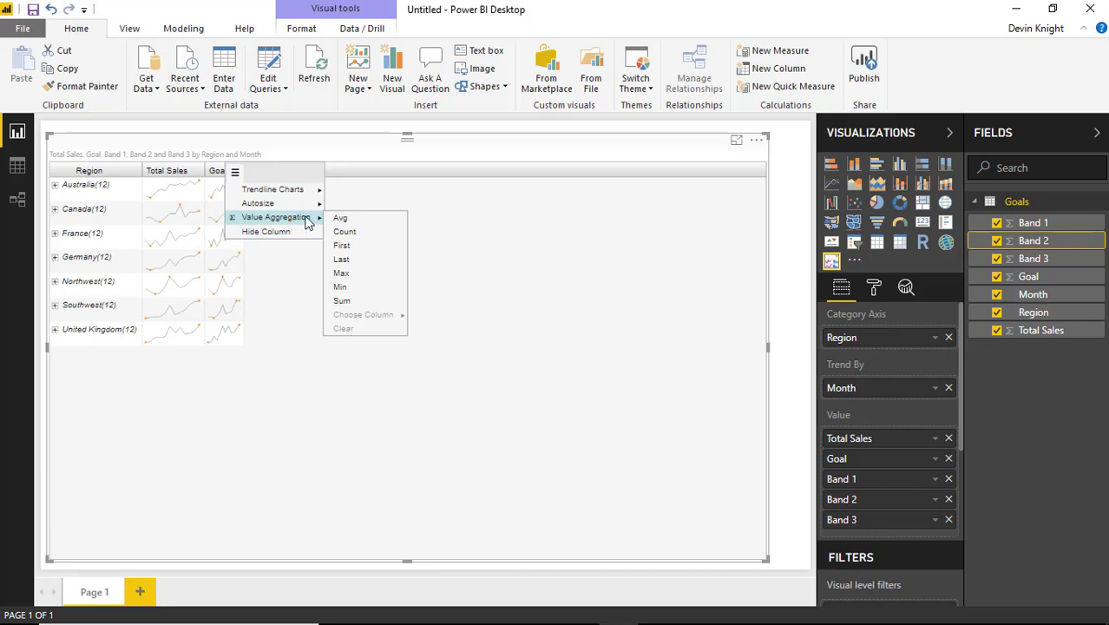
pyautogui.click(385, 276)
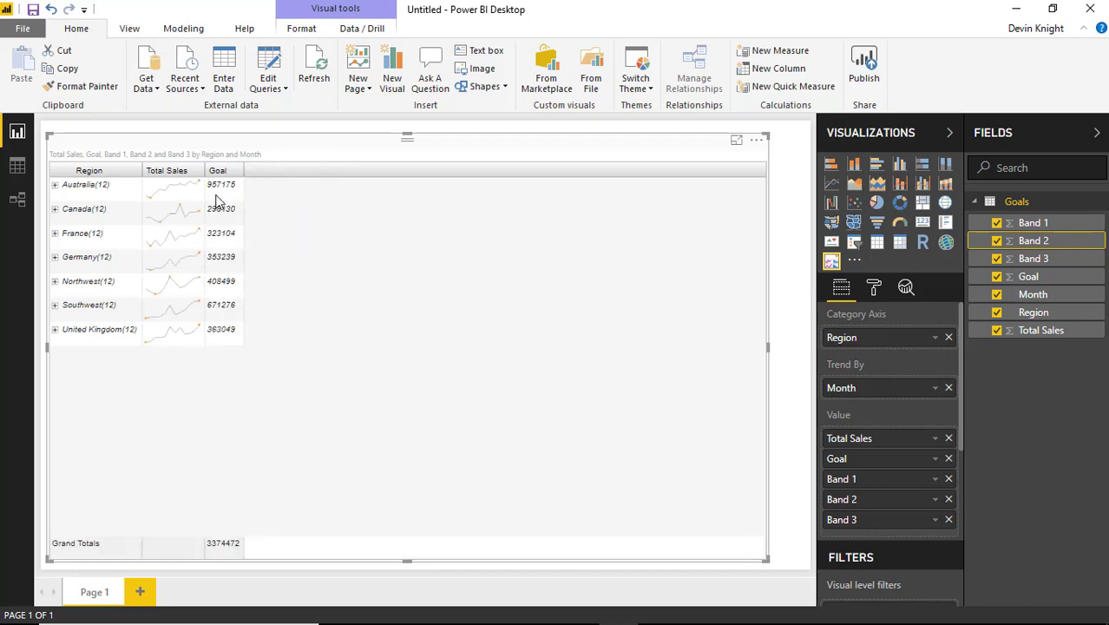
# - Expand the Australia region to inspect its monthly Total Sales and Goal values, and collapse it again
pyautogui.click(55, 186)
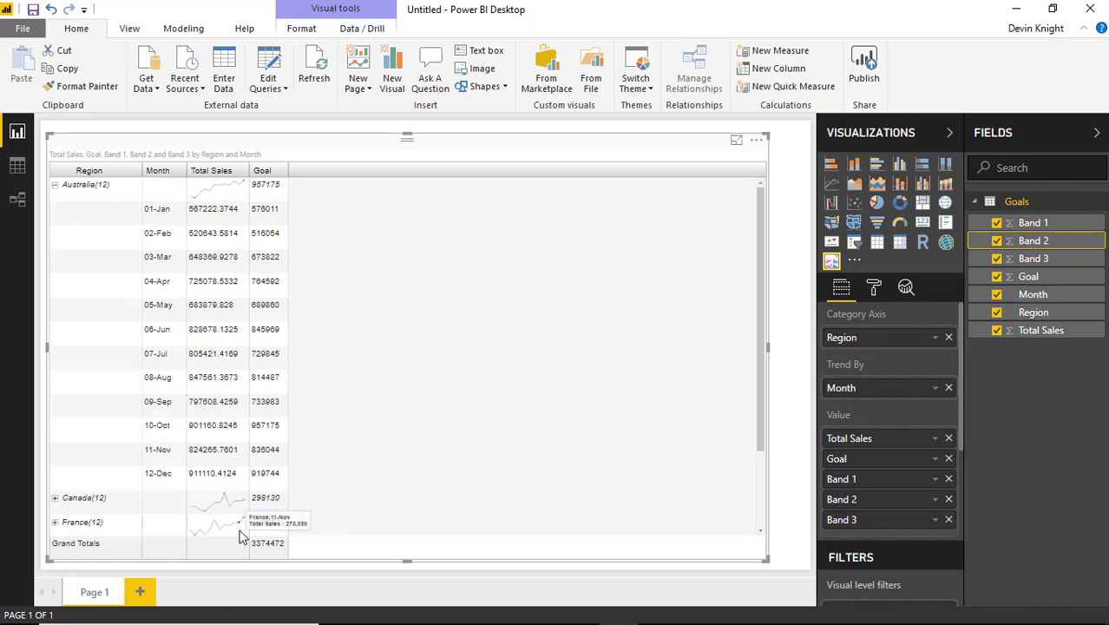
pyautogui.click(53, 186)
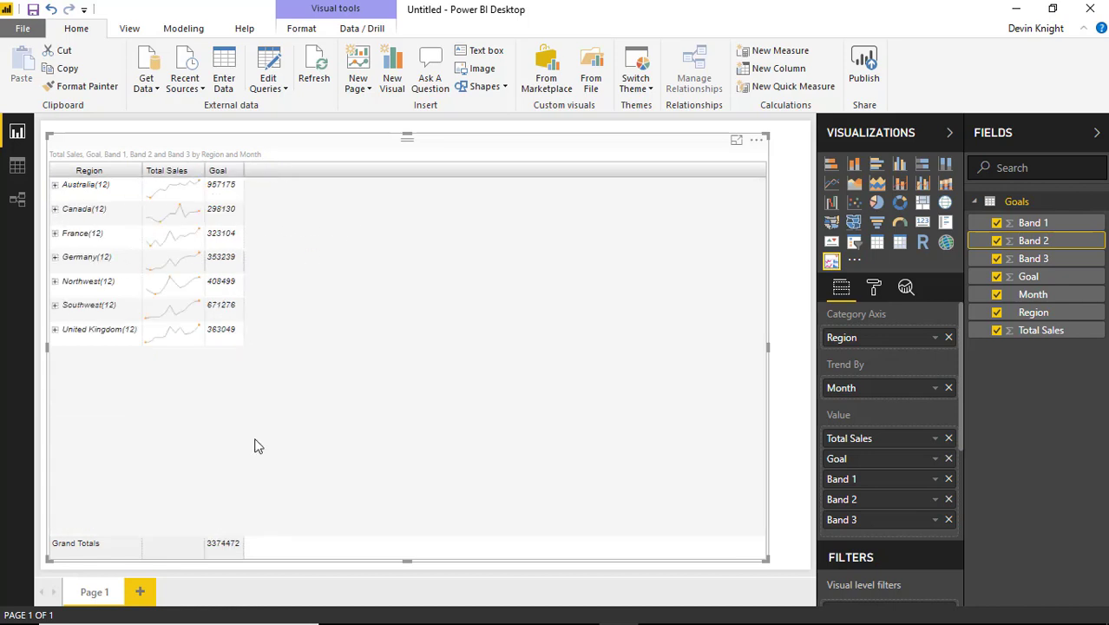
pyautogui.click(54, 186)
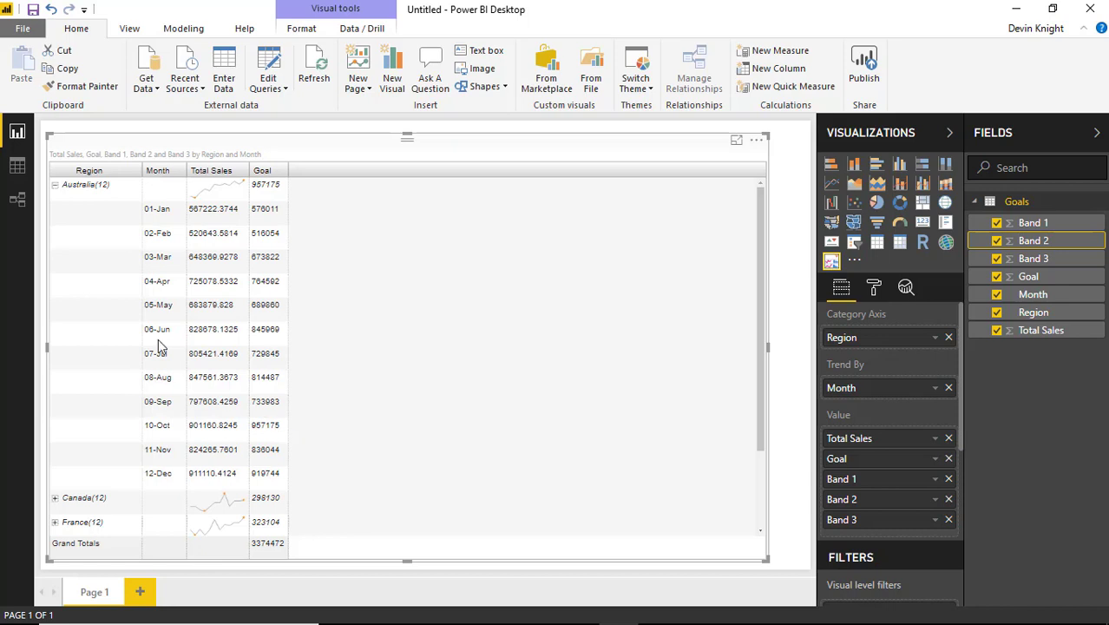
pyautogui.click(55, 186)
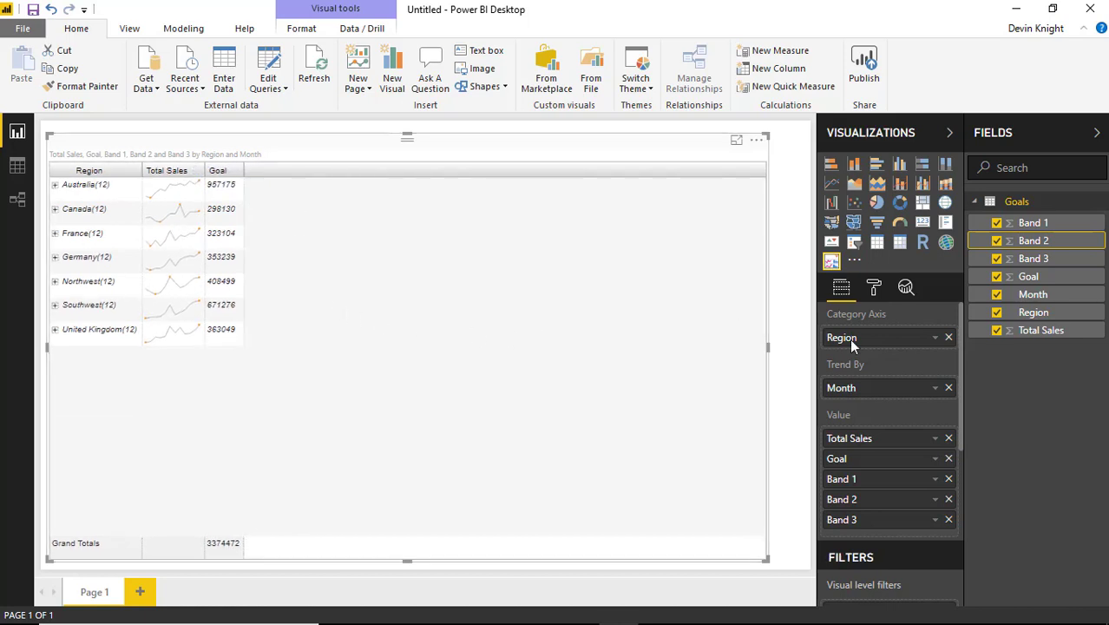
# - Try to add Total Sales a second time as a MicroChart value and column, and remove the duplicate
pyautogui.moveTo(1034, 332); pyautogui.dragTo(899, 540)
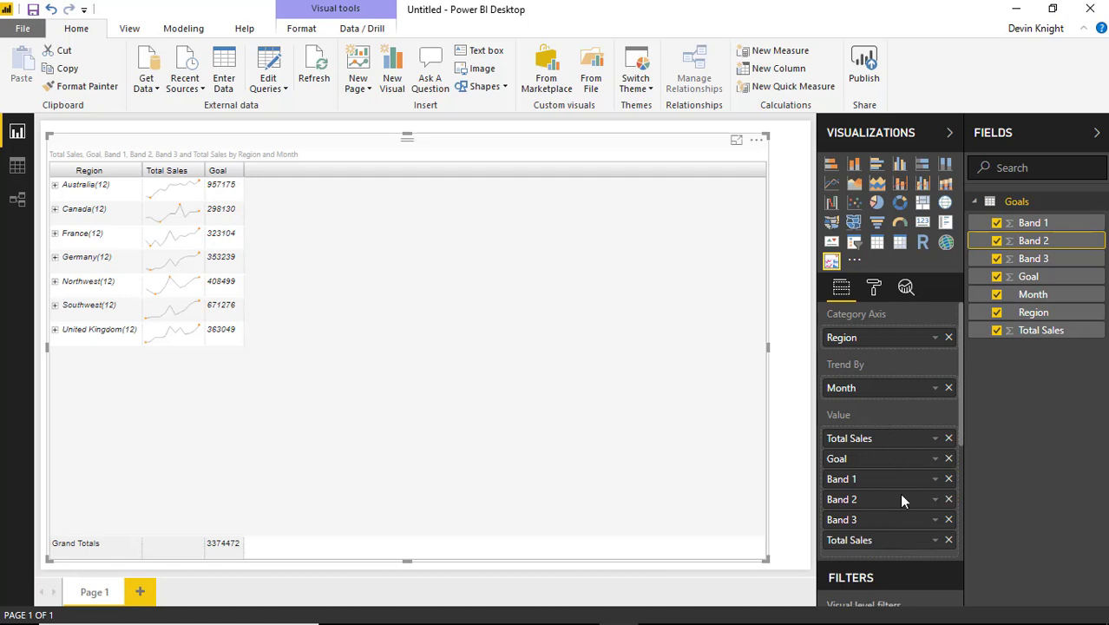
pyautogui.rightClick(267, 182)
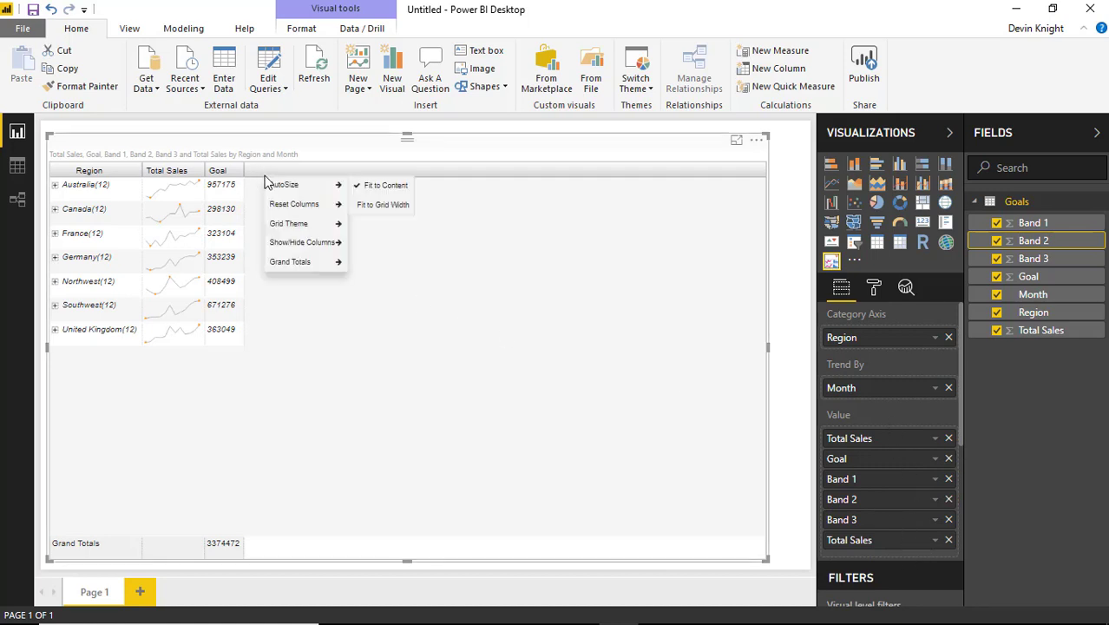
pyautogui.moveTo(326, 246)
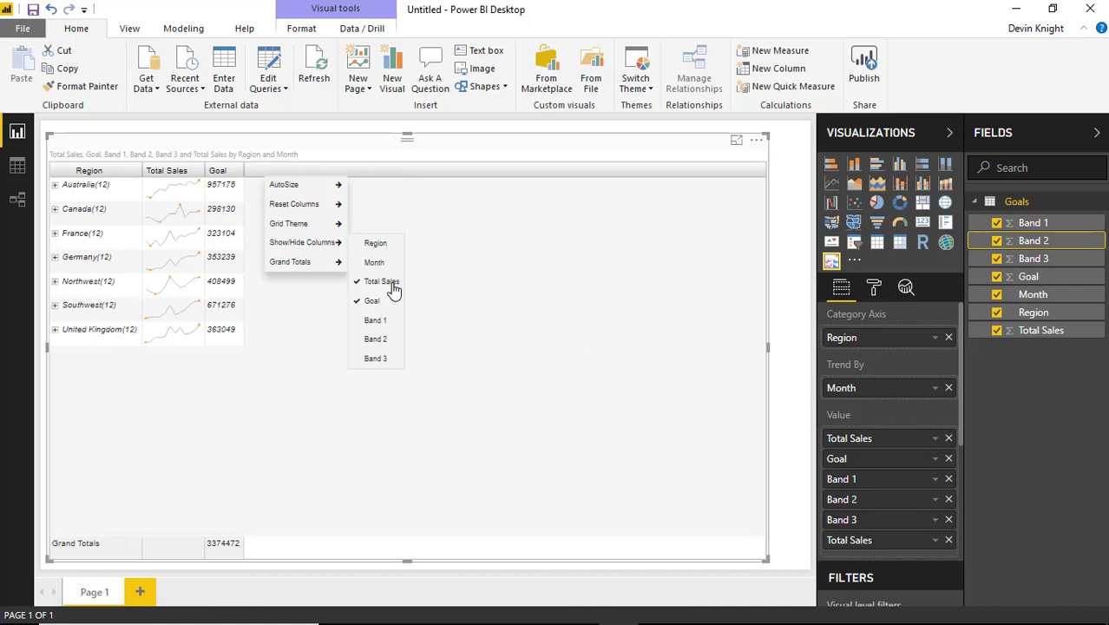
pyautogui.click(949, 540)
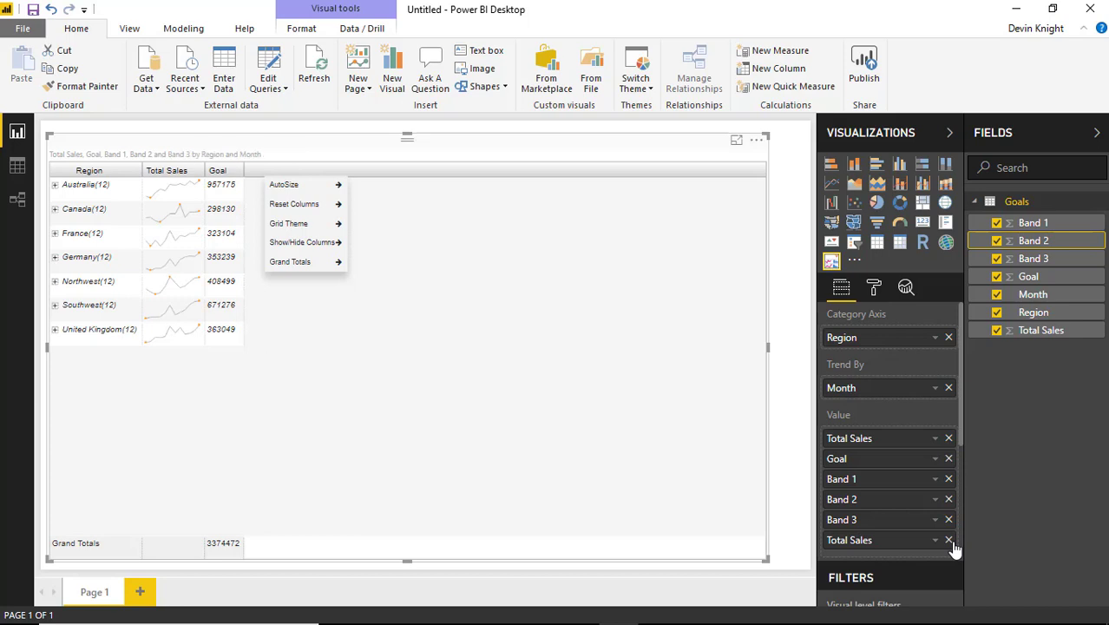
# - Create the measure Actual = SUM([Total Sales]) in the Goals table and add it to the MicroChart's values
pyautogui.rightClick(1024, 205)
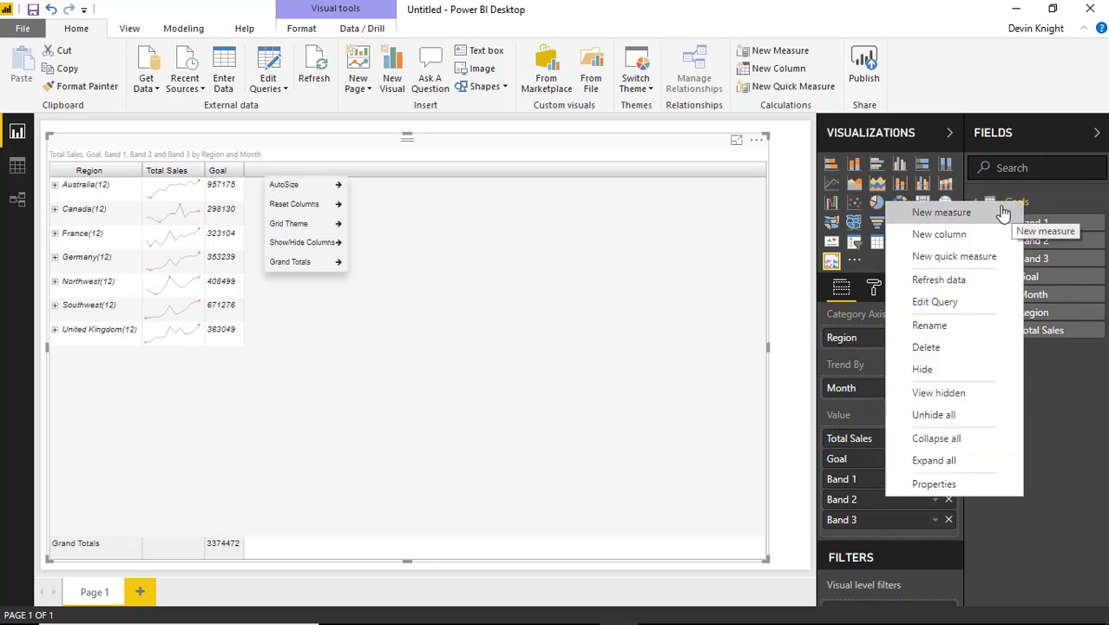
pyautogui.click(942, 212)
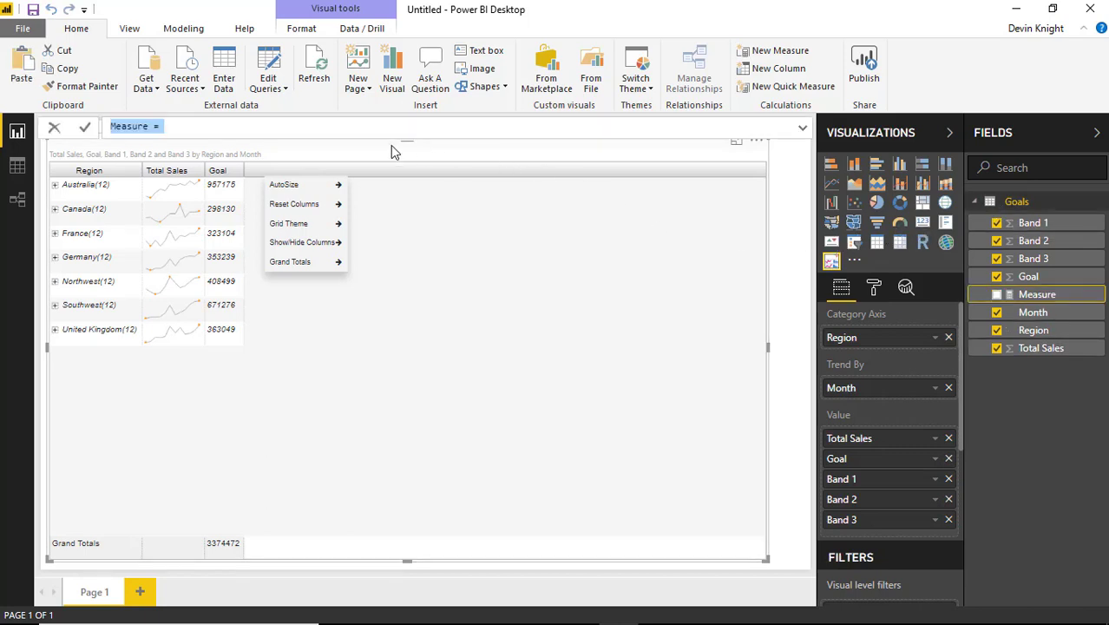
pyautogui.click(148, 126)
pyautogui.doubleClick(144, 127)
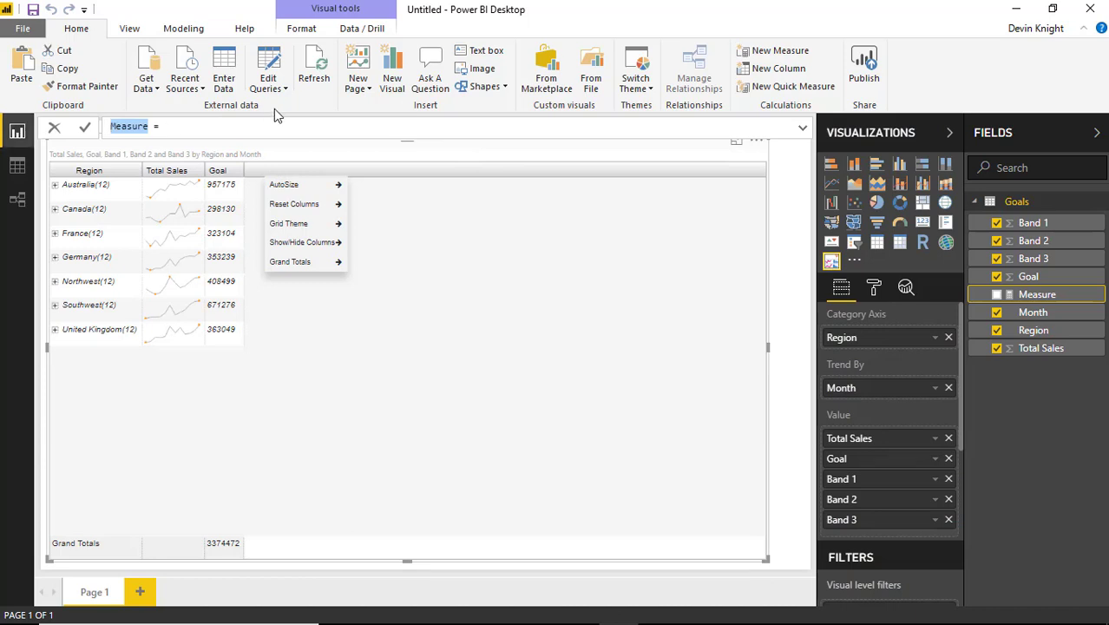
pyautogui.write('Actual = ')
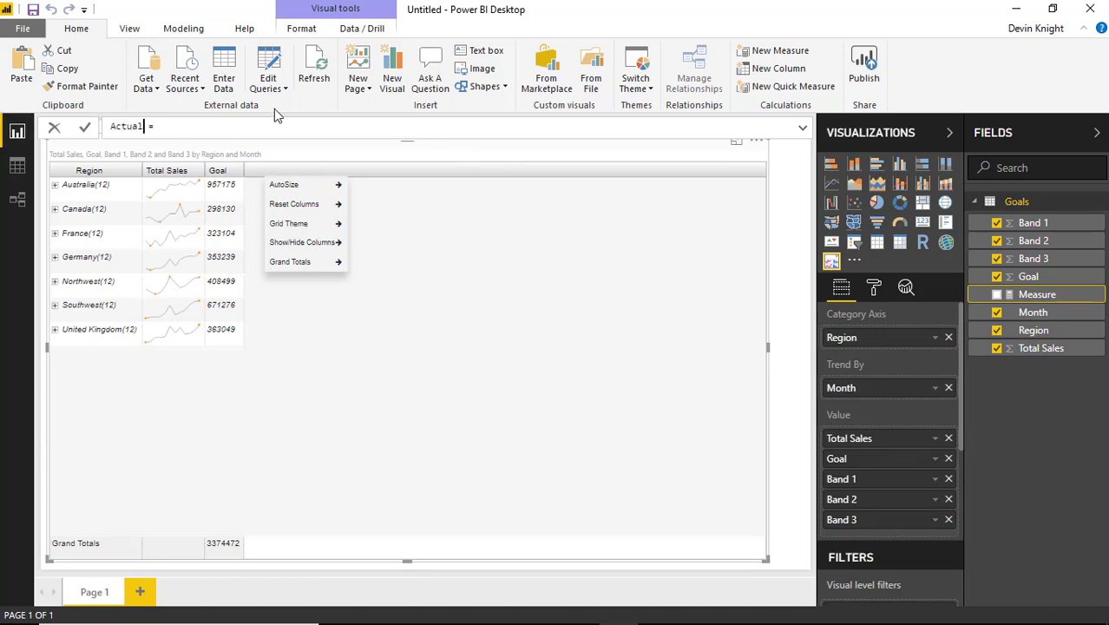
pyautogui.write('SU')
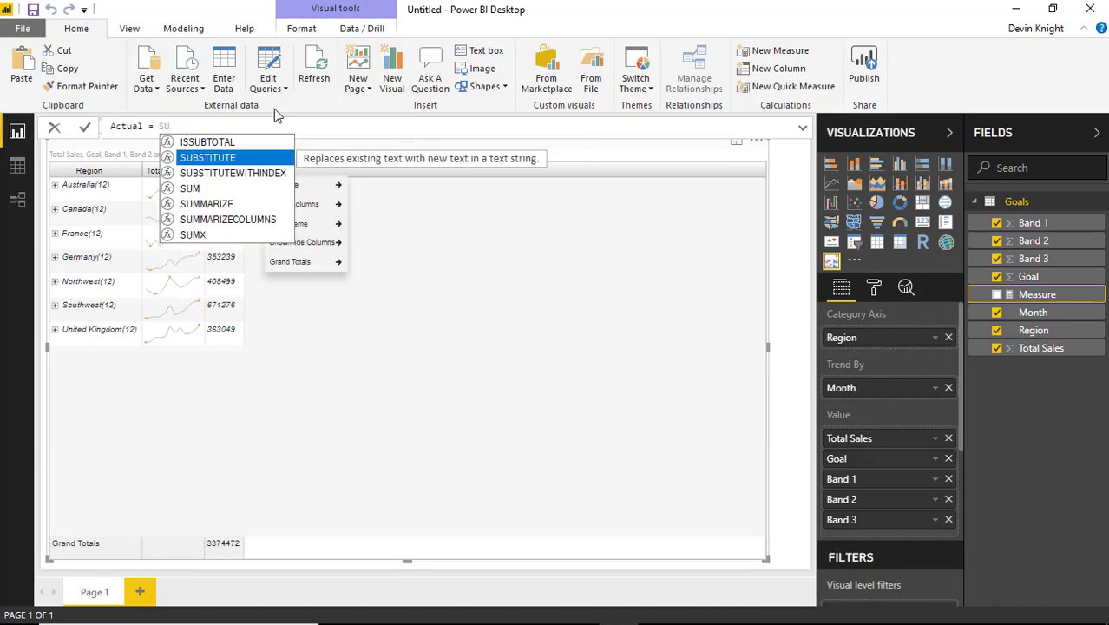
pyautogui.write('M([T')
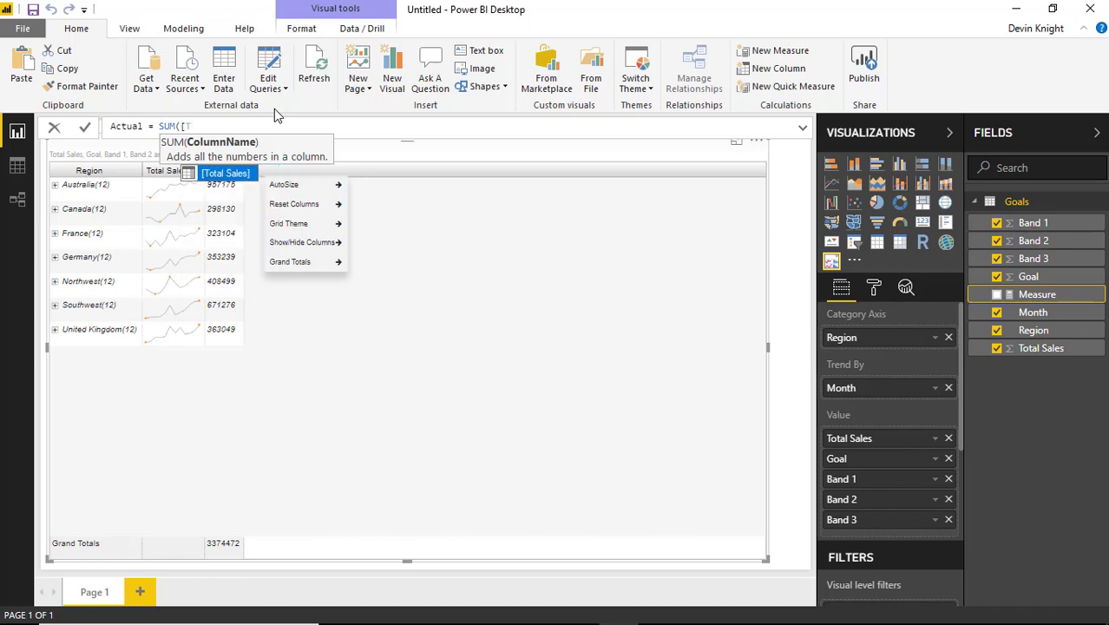
pyautogui.press('Tab')
pyautogui.write(')')
pyautogui.press('Return')
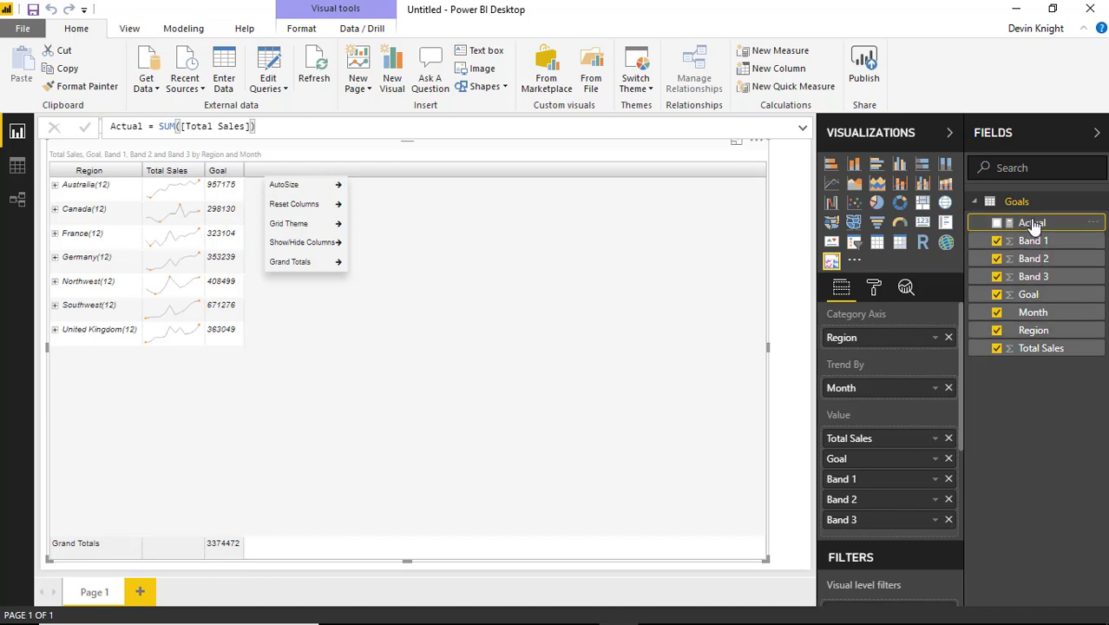
pyautogui.click(618, 300)
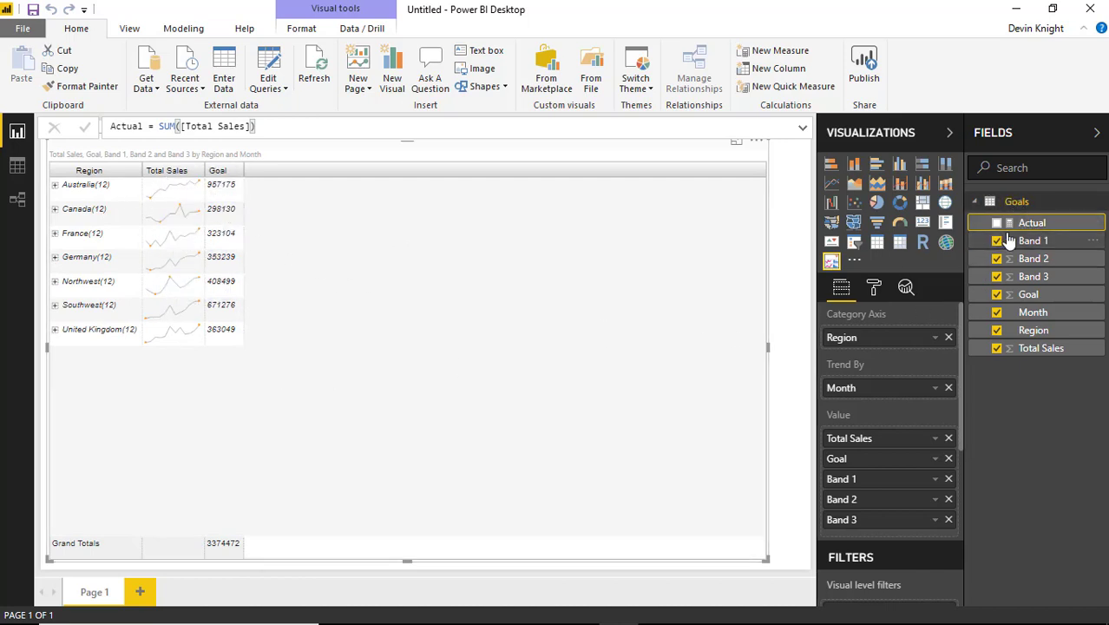
pyautogui.moveTo(1026, 228); pyautogui.dragTo(906, 535)
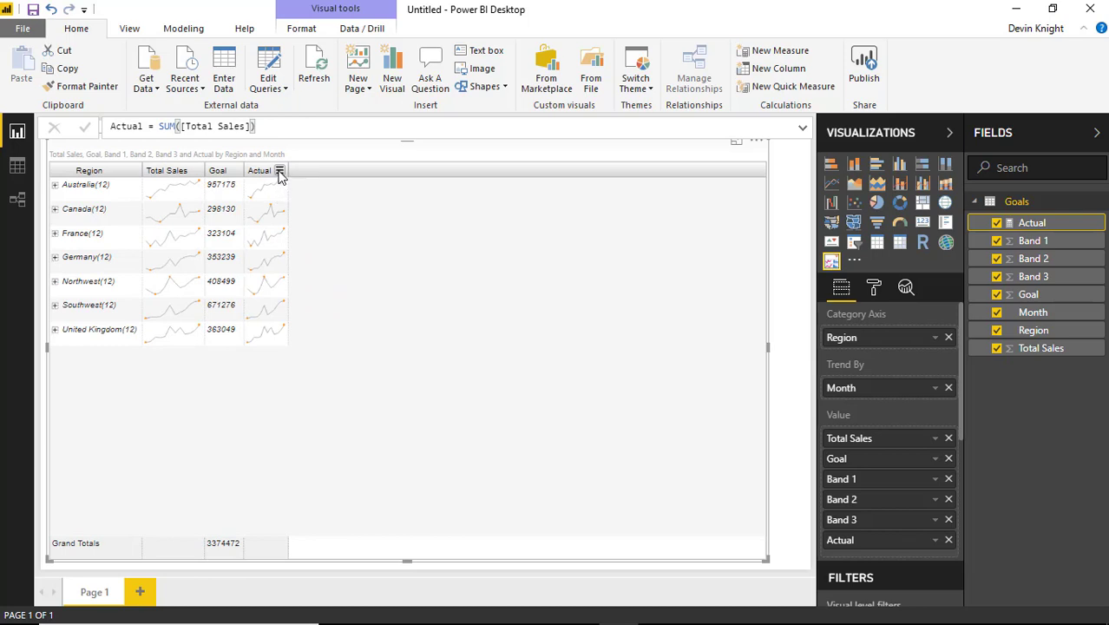
# - Try the Bar Chart trendline on the Actual column and switch it back to Line Chart
pyautogui.click(280, 172)
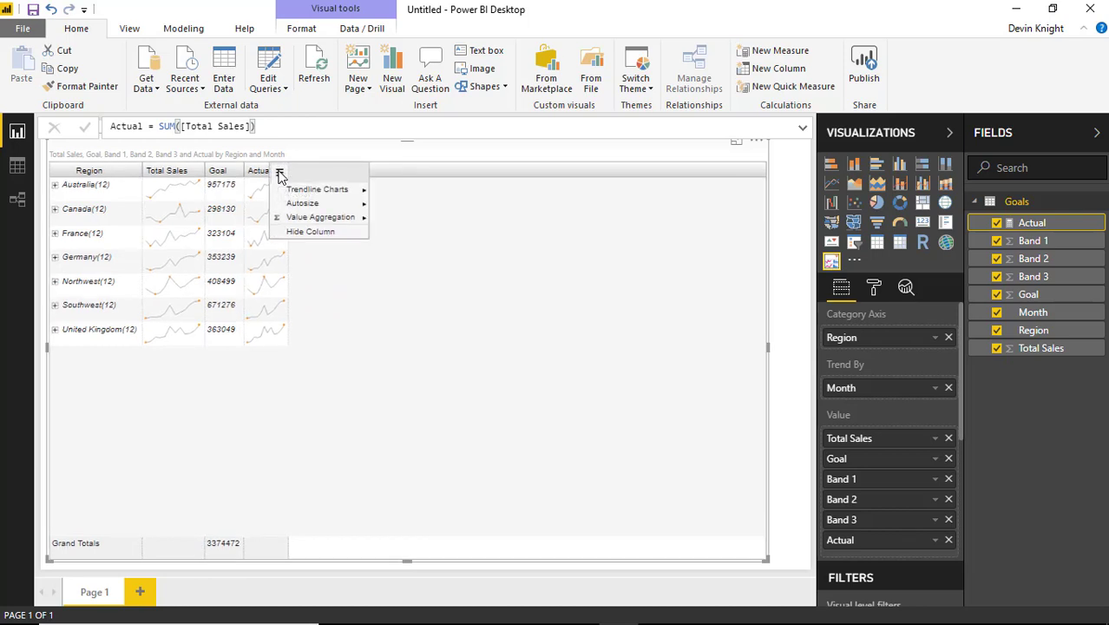
pyautogui.moveTo(335, 195)
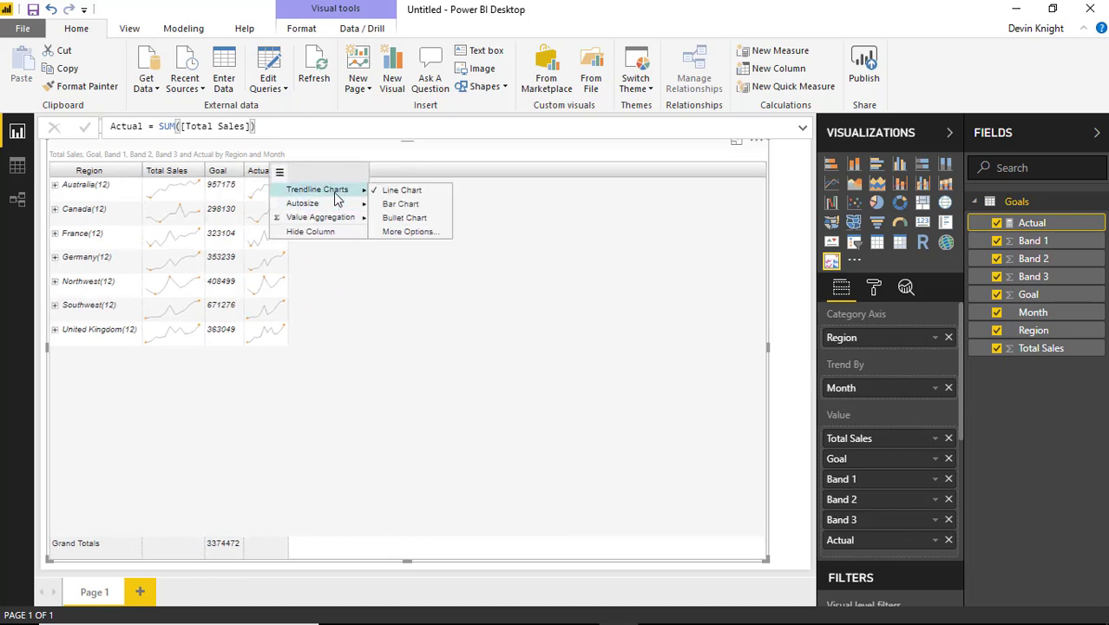
pyautogui.click(424, 202)
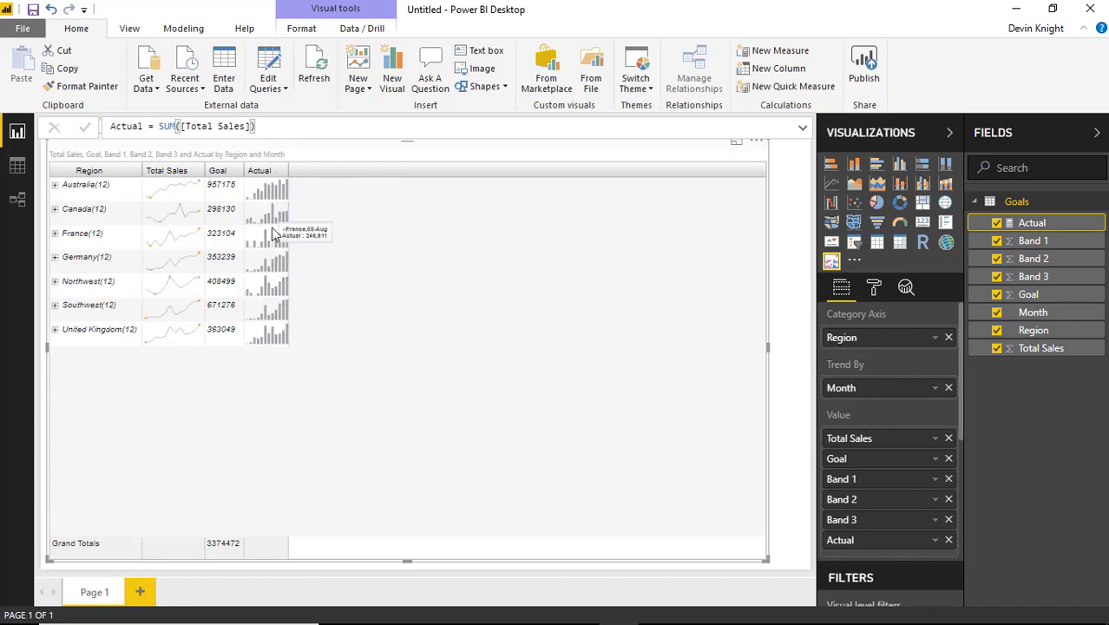
pyautogui.click(279, 172)
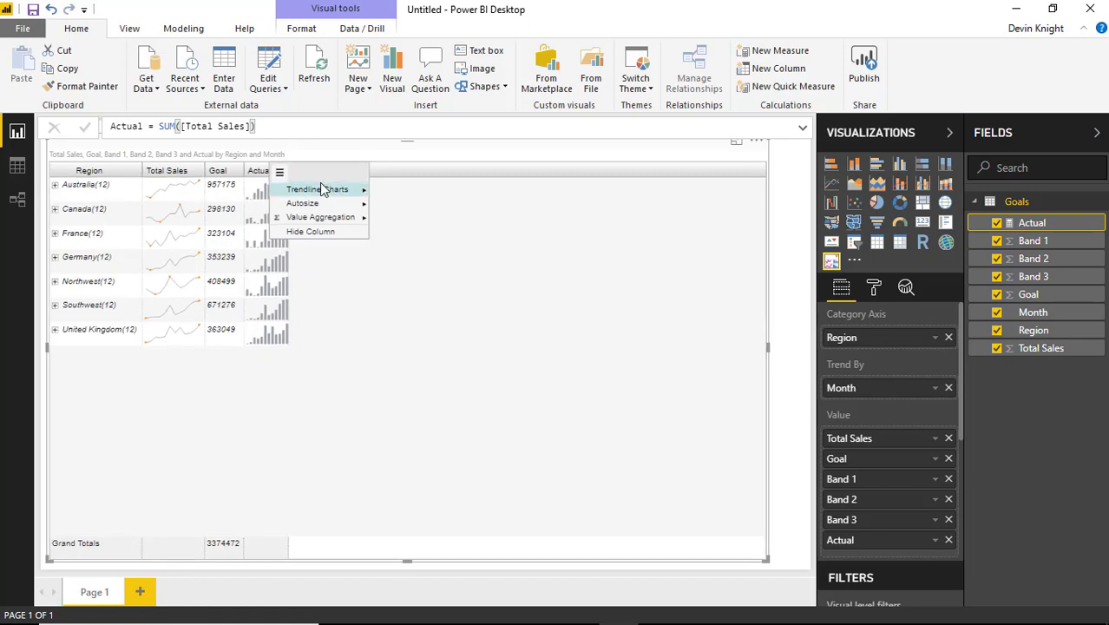
pyautogui.moveTo(321, 189)
pyautogui.click(390, 186)
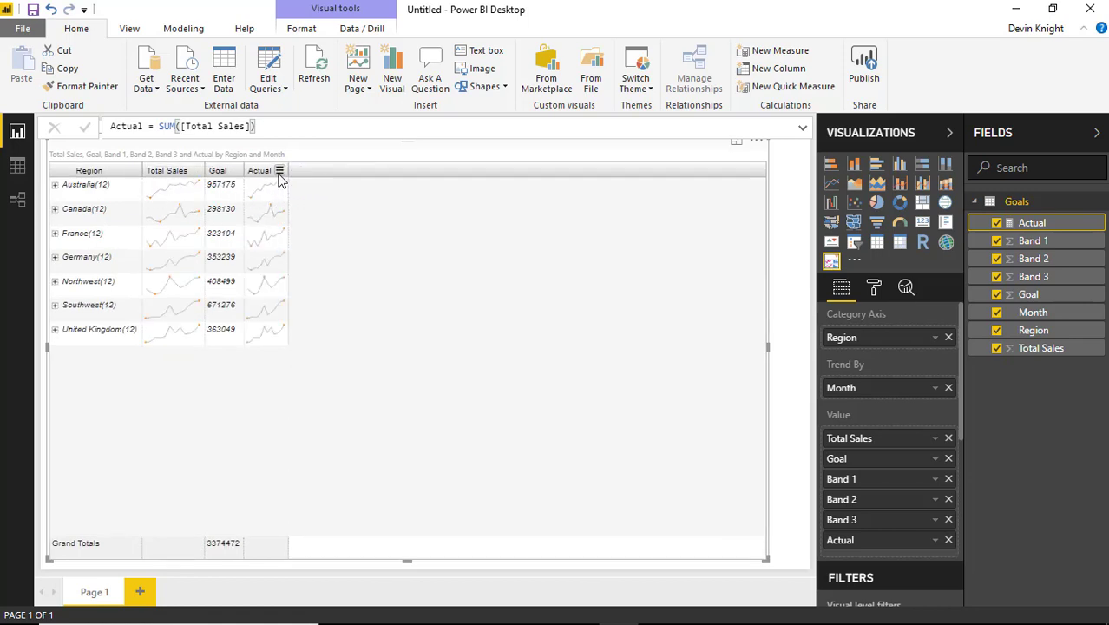
# - Change the Actual column's trendline to a Bullet Chart and widen the column to several times its width
pyautogui.click(279, 173)
pyautogui.moveTo(313, 189)
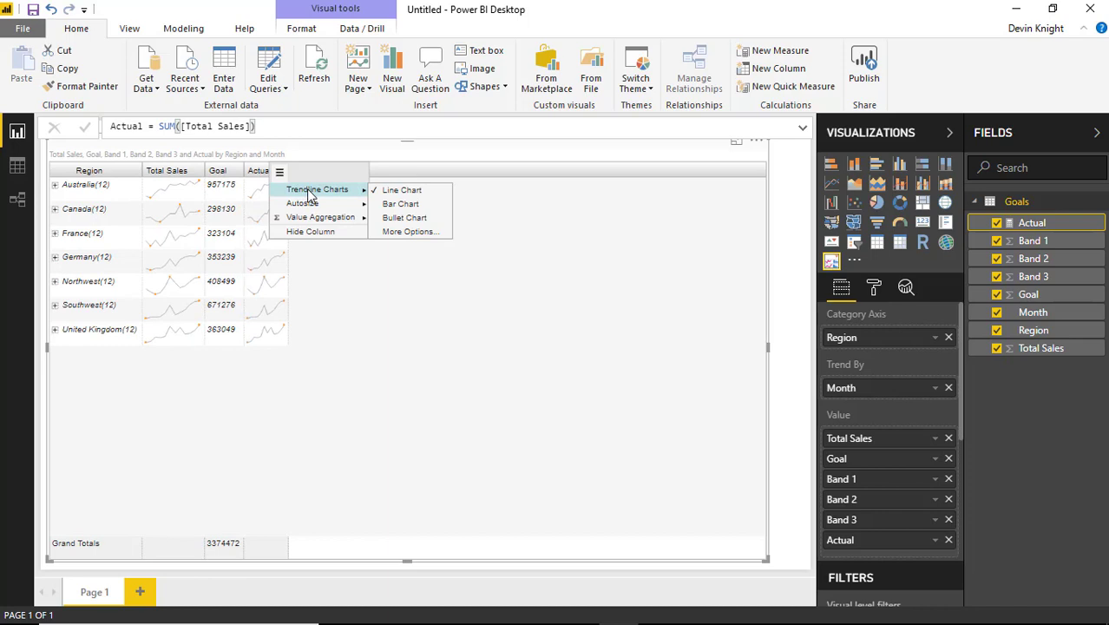
pyautogui.click(421, 219)
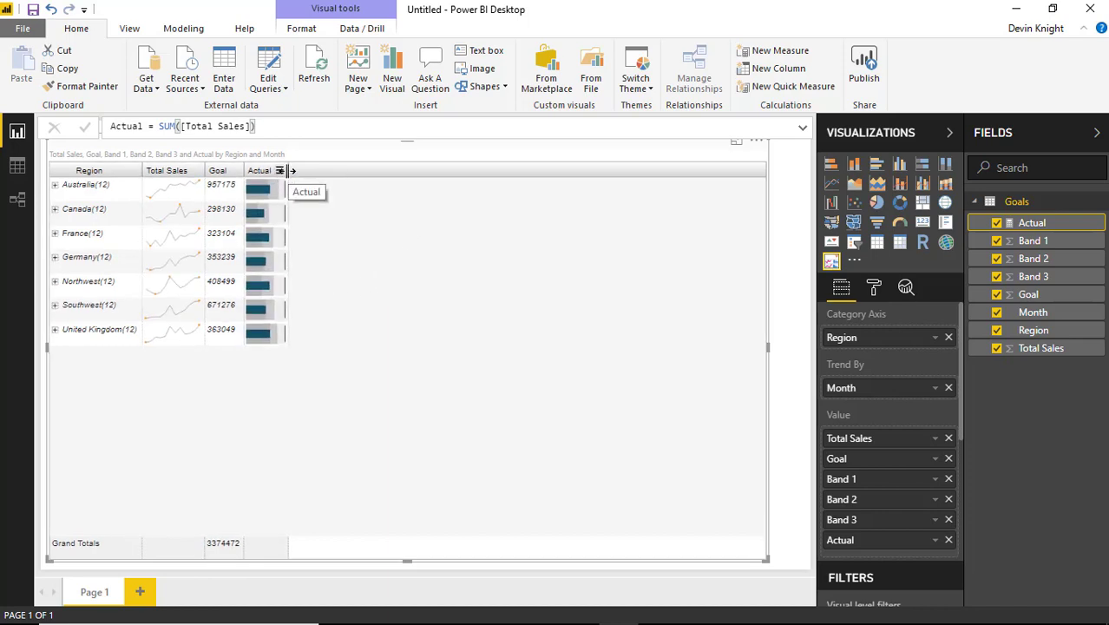
pyautogui.moveTo(289, 171); pyautogui.dragTo(458, 171)
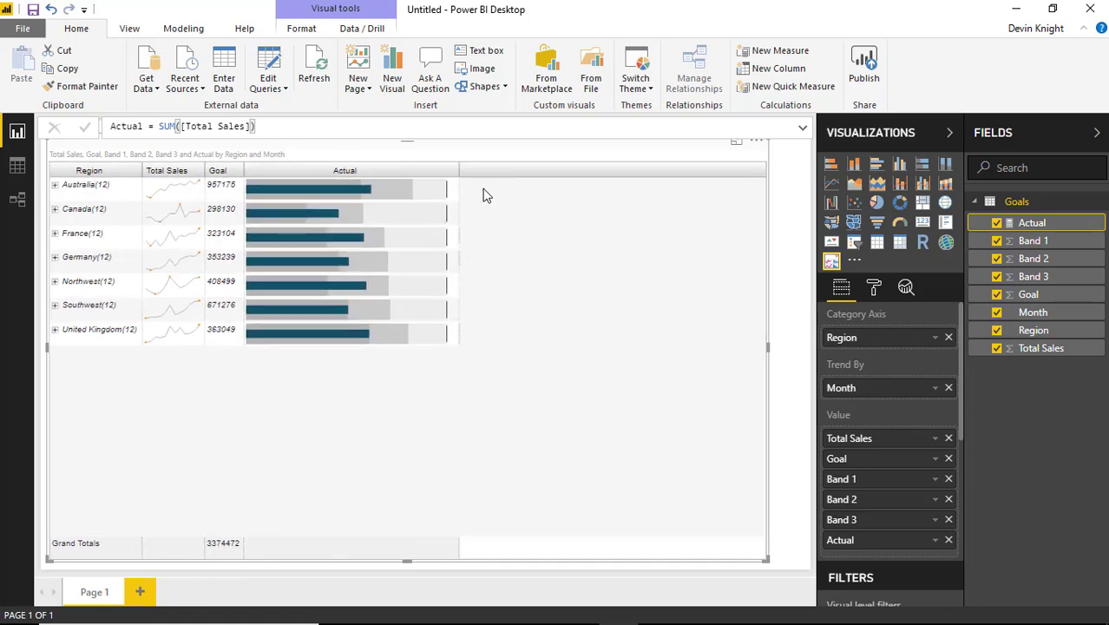
# - Autosize the MicroChart's columns with Fit to Grid Width
pyautogui.rightClick(488, 173)
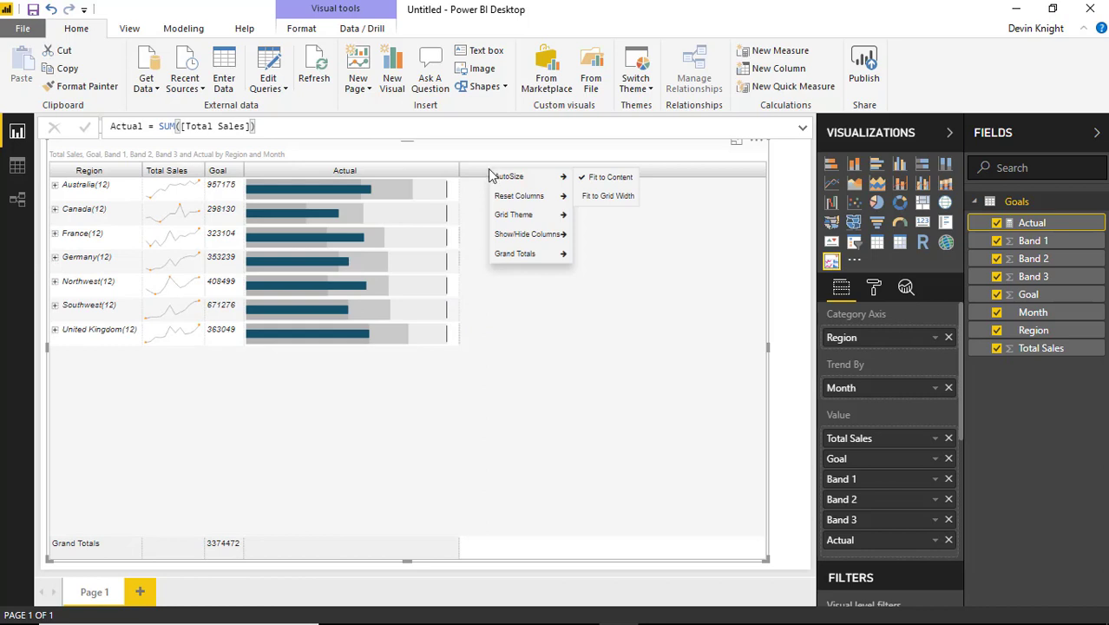
pyautogui.moveTo(514, 219)
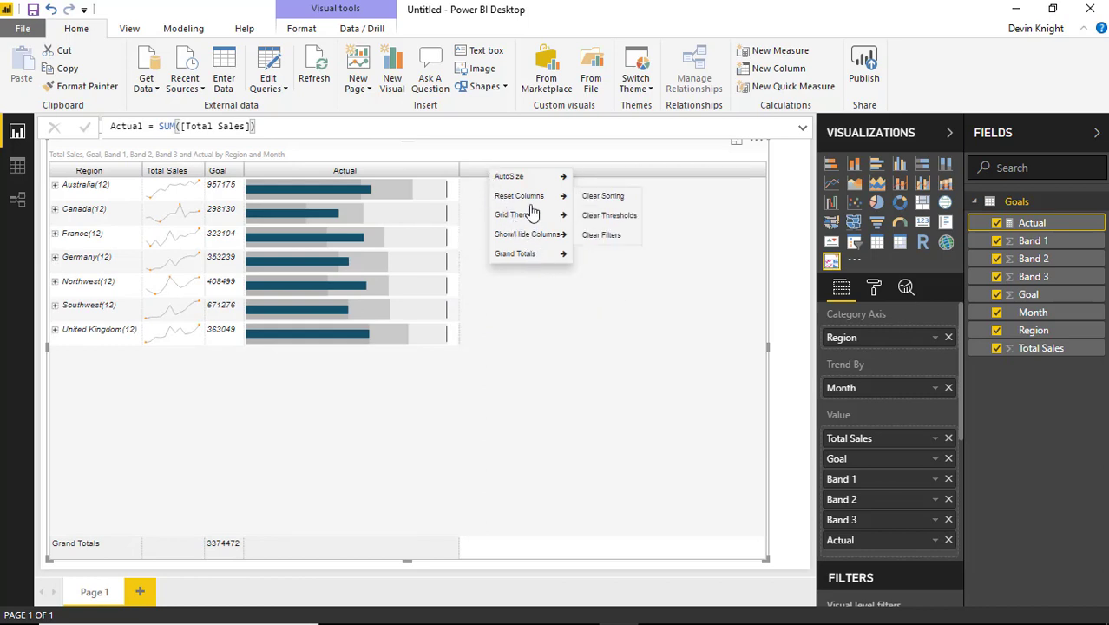
pyautogui.moveTo(523, 181)
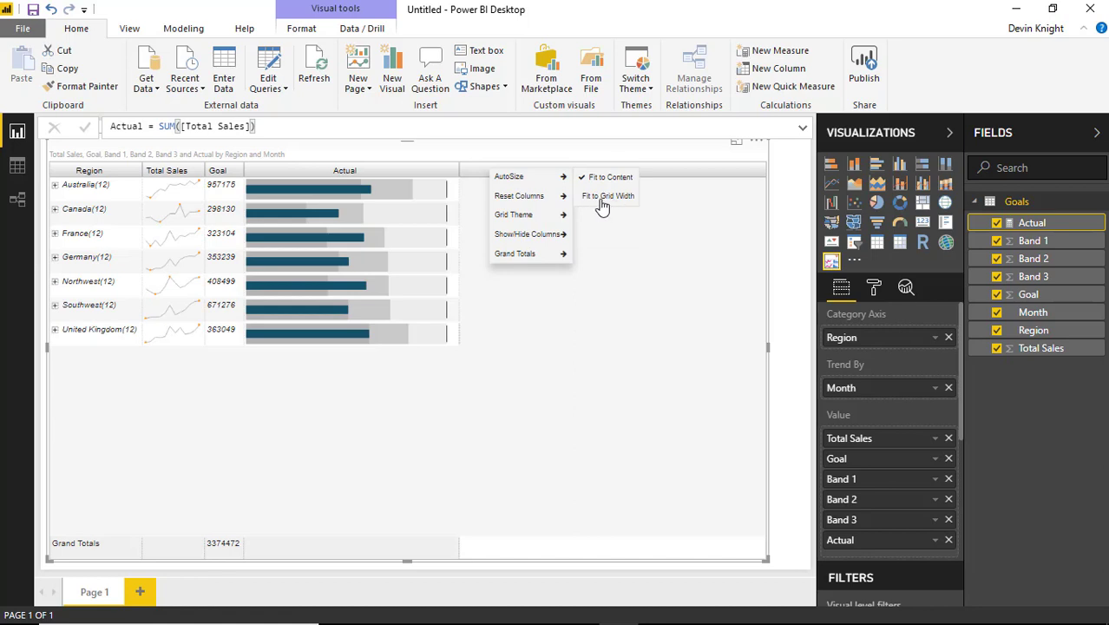
pyautogui.moveTo(572, 197)
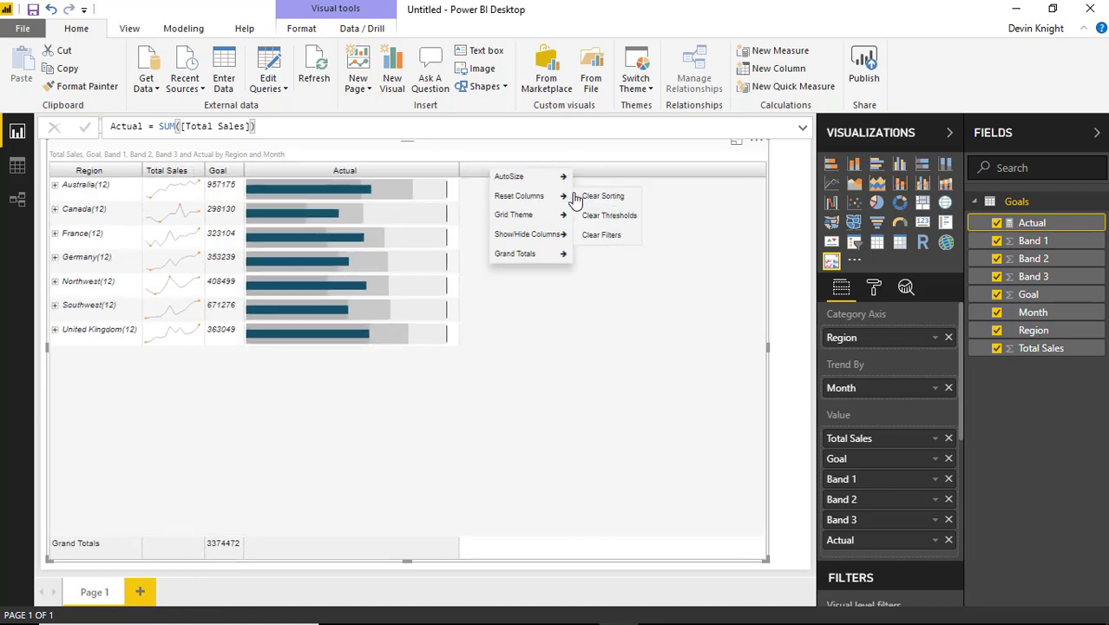
pyautogui.moveTo(564, 177)
pyautogui.click(597, 195)
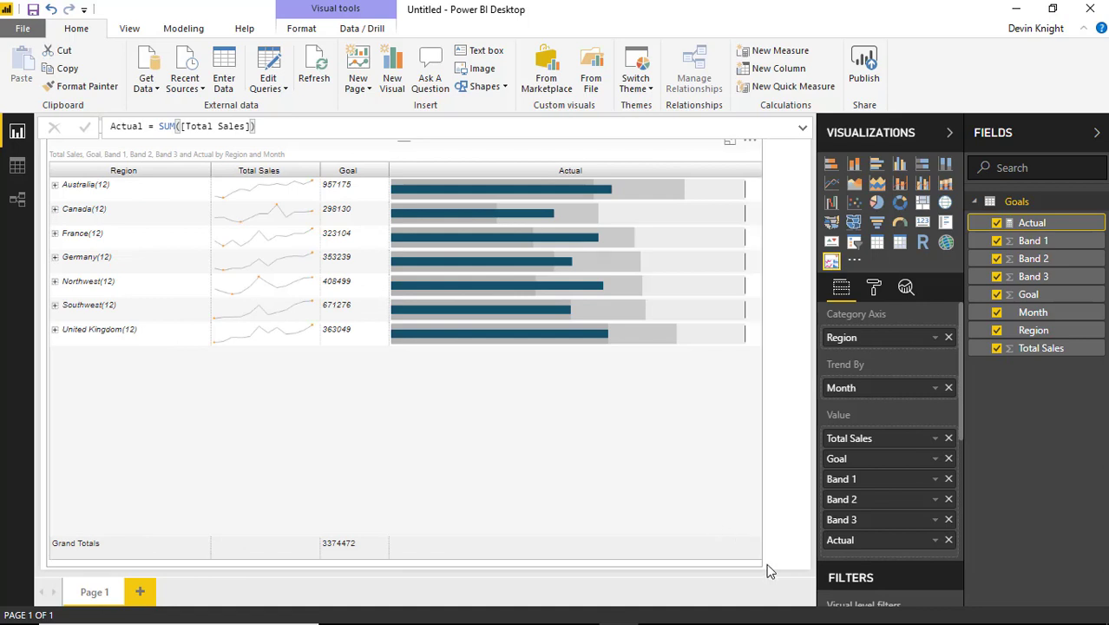
# - Shrink the MicroChart visual to about three quarters of the page width and inspect the ranges in the Actual bullet charts
pyautogui.moveTo(764, 561); pyautogui.dragTo(557, 415)
pyautogui.moveTo(499, 384); pyautogui.dragTo(486, 378)
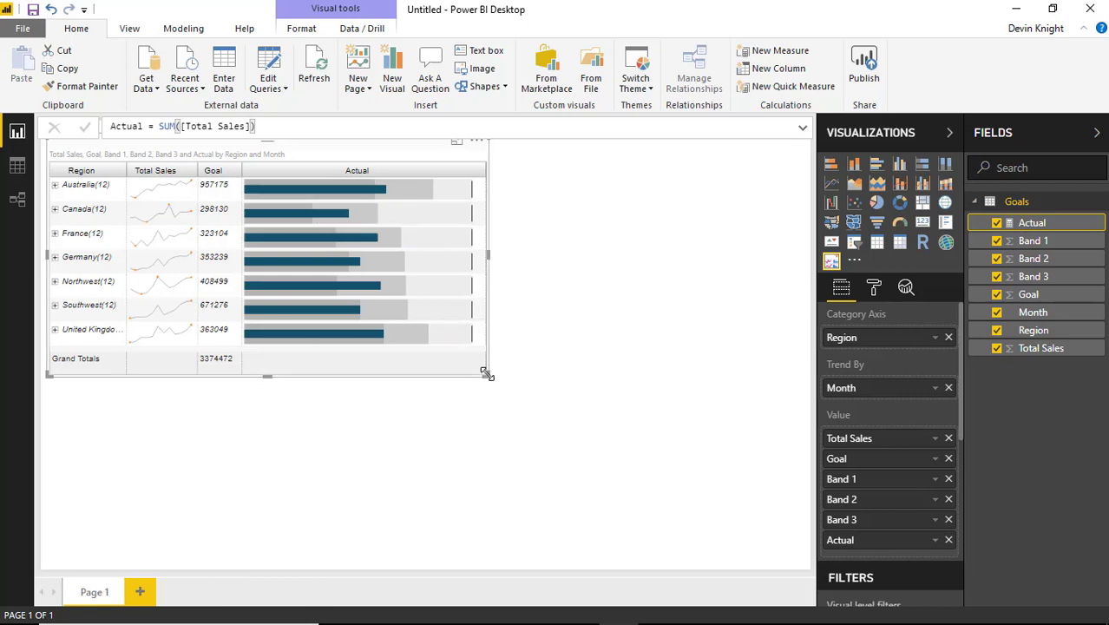
pyautogui.moveTo(485, 373); pyautogui.dragTo(632, 449)
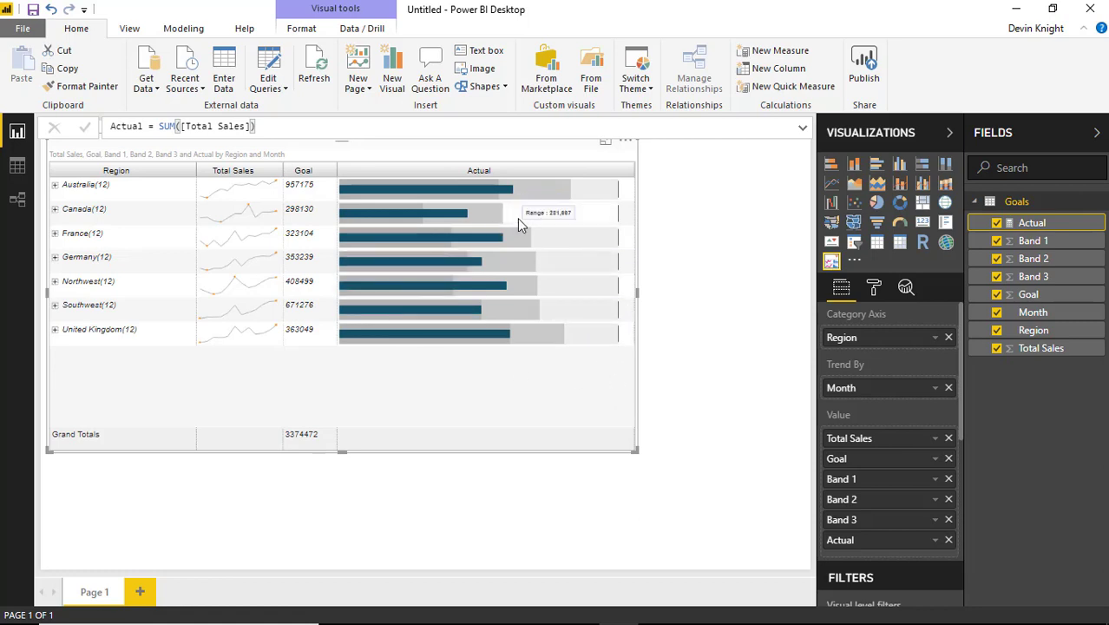
pyautogui.moveTo(545, 293)
pyautogui.moveTo(519, 197)
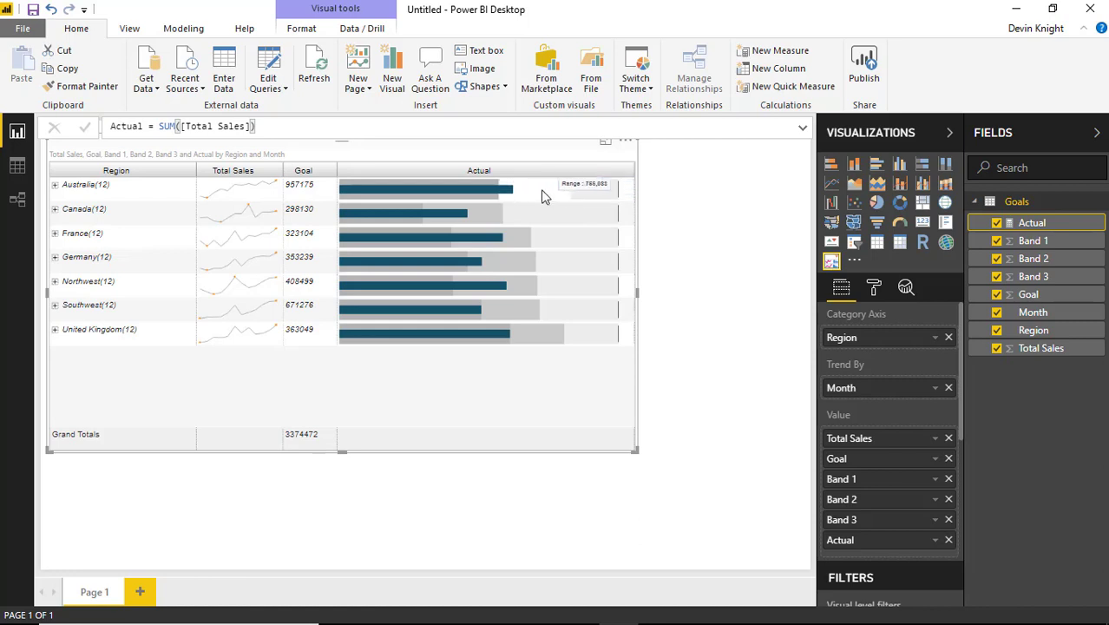
pyautogui.moveTo(423, 190)
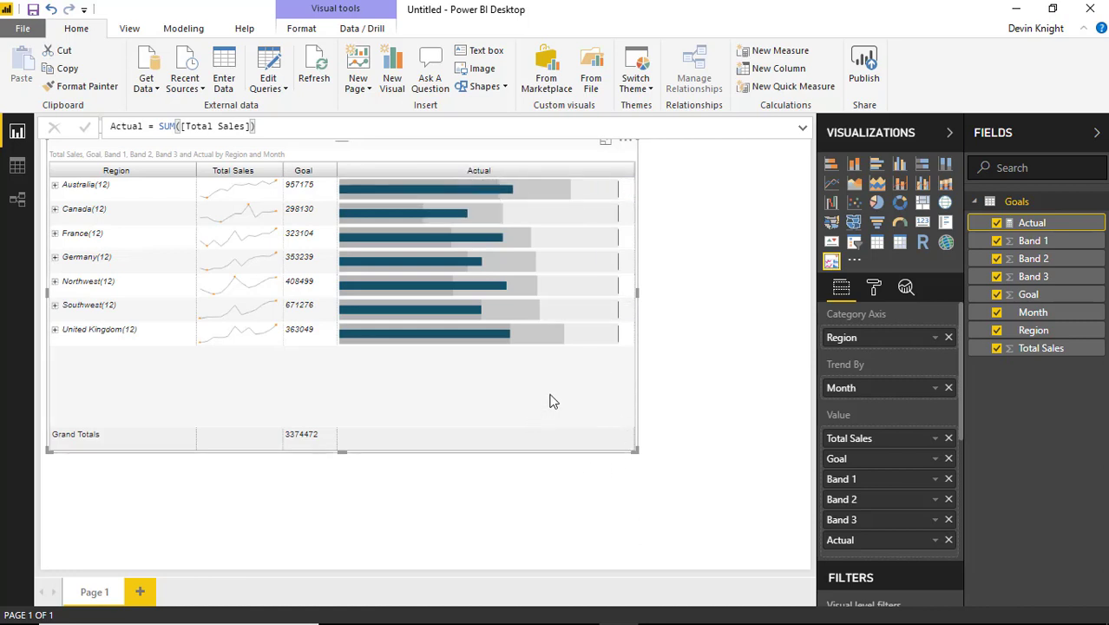
pyautogui.moveTo(557, 185)
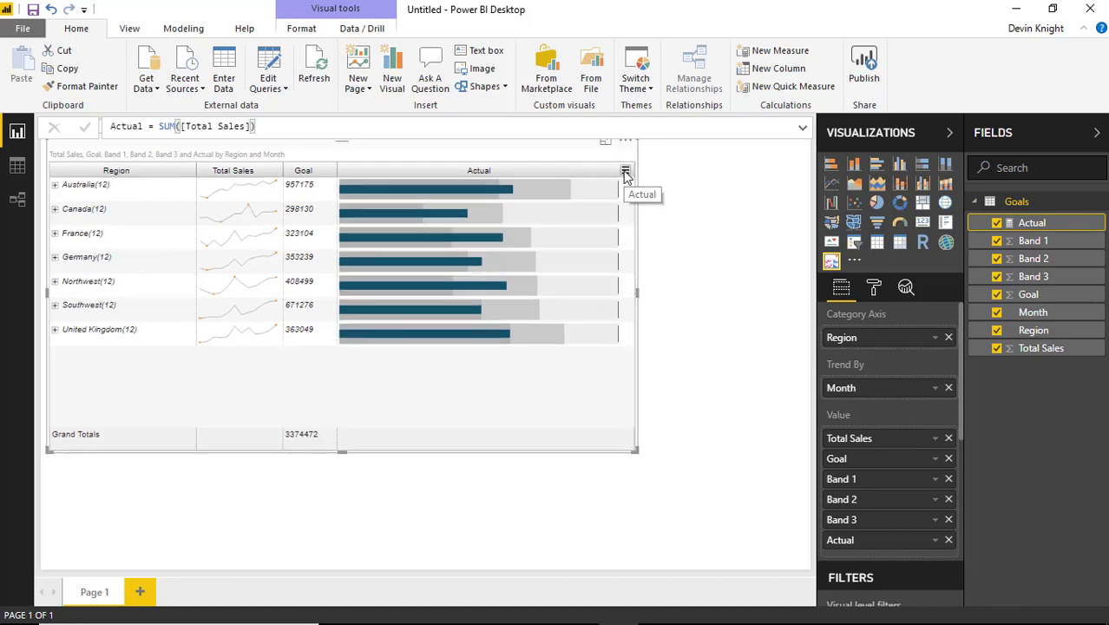
# - Try assigning Goal as the Actual bullet chart's Target metric and Band 1, Band 2 and Band 3 as the matching band metrics
pyautogui.click(625, 173)
pyautogui.moveTo(621, 193)
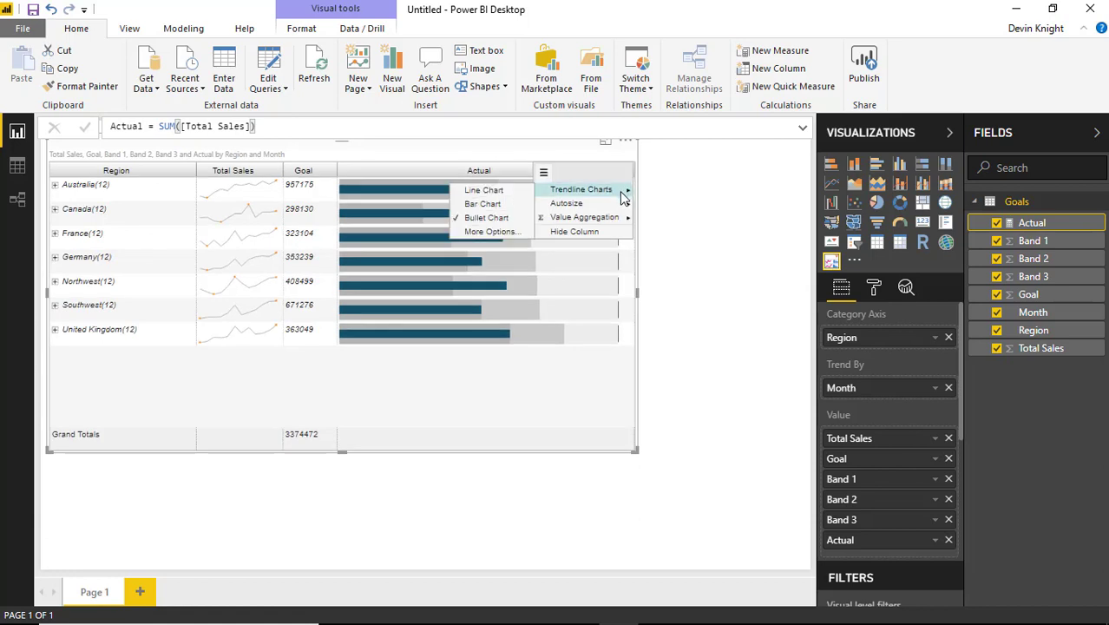
pyautogui.click(491, 232)
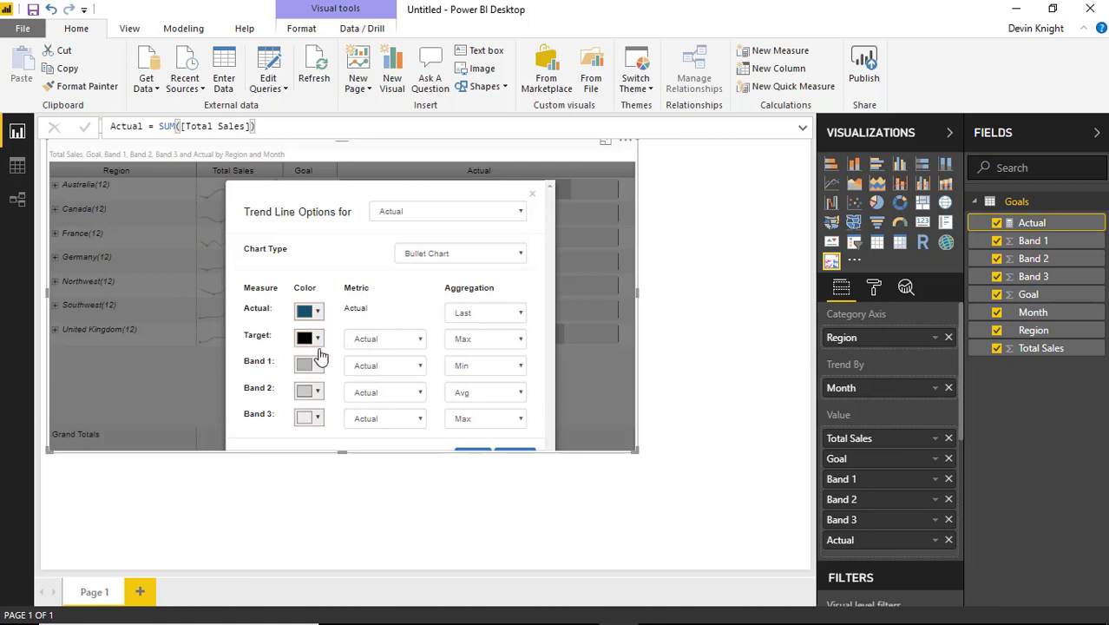
pyautogui.click(415, 343)
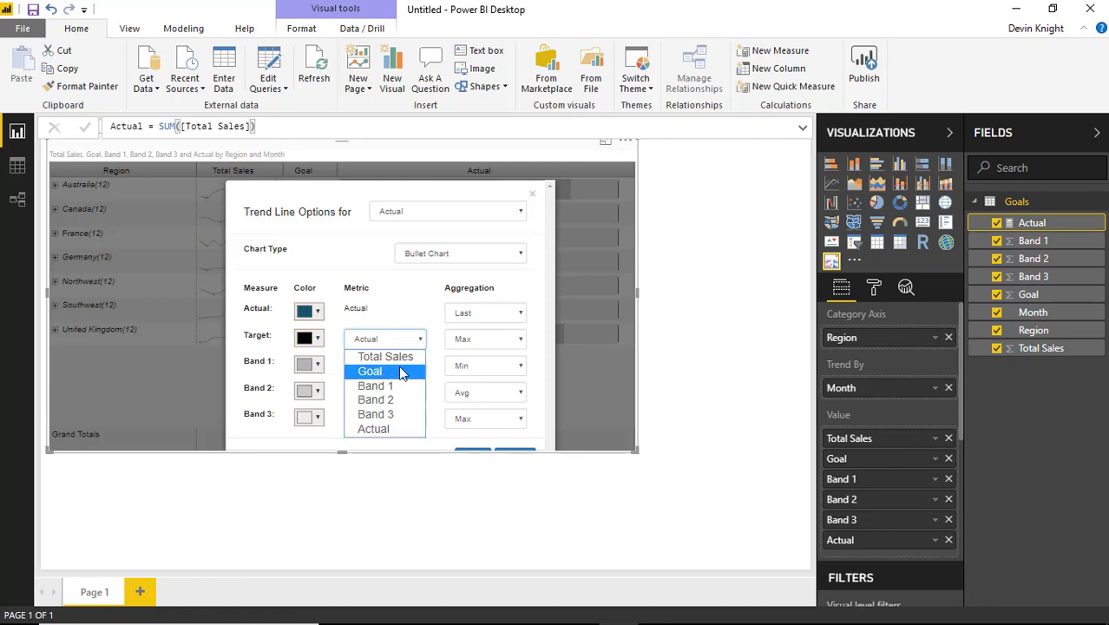
pyautogui.click(418, 373)
pyautogui.click(408, 373)
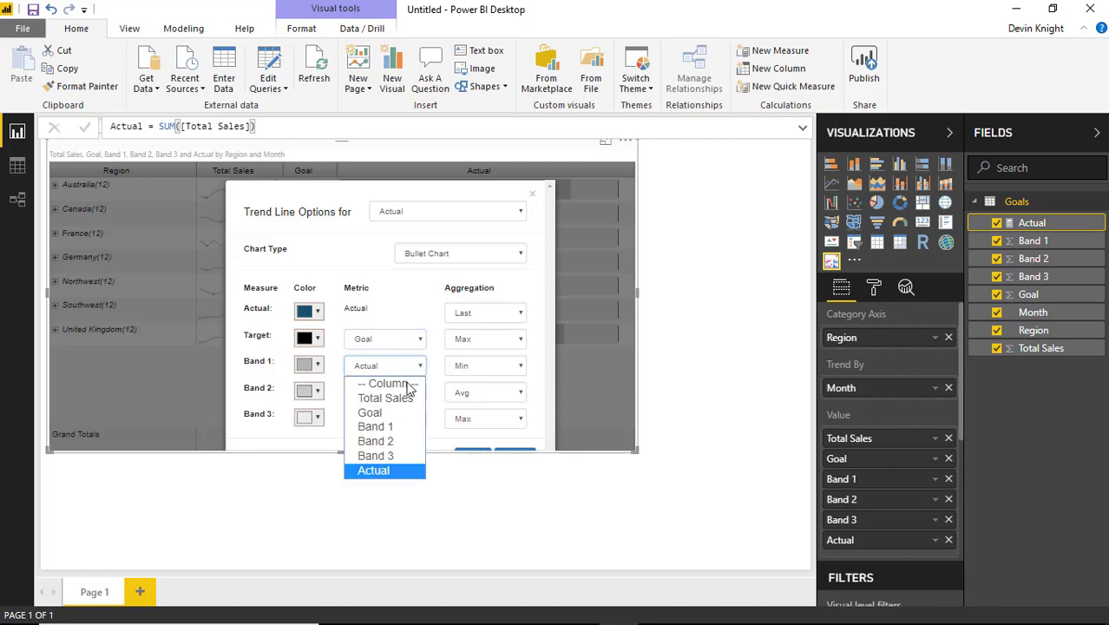
pyautogui.click(410, 426)
pyautogui.click(410, 397)
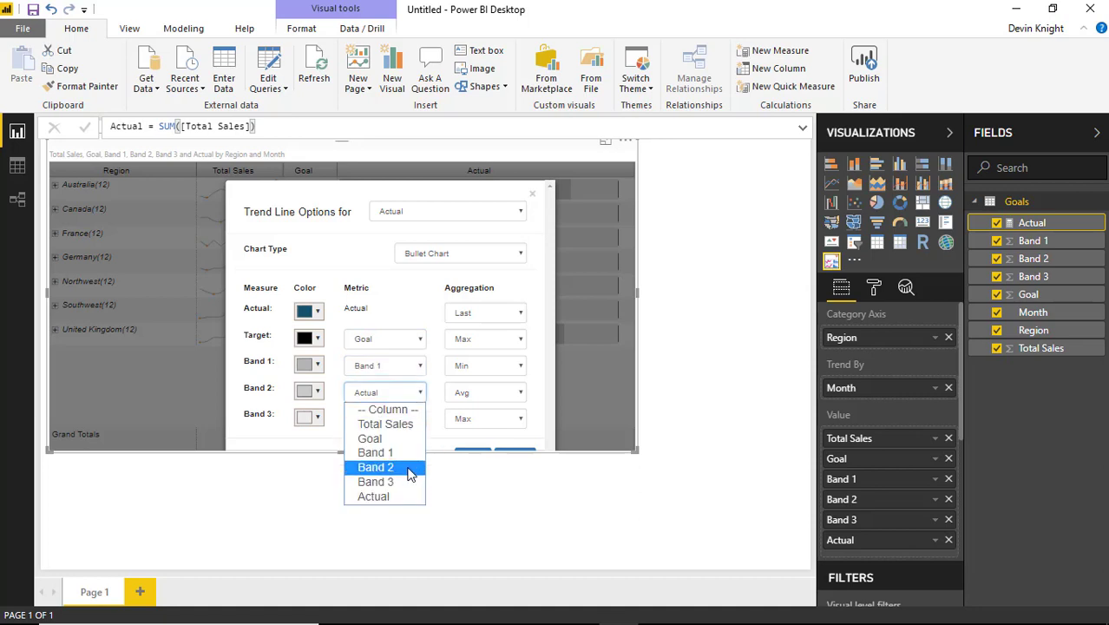
pyautogui.click(408, 467)
pyautogui.click(409, 420)
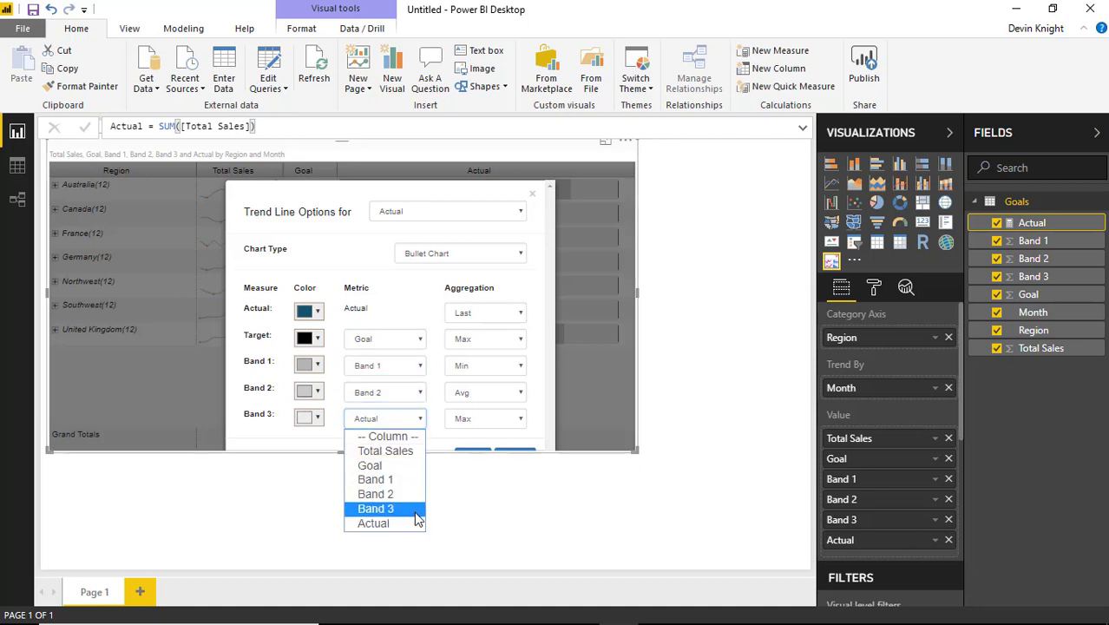
pyautogui.click(411, 509)
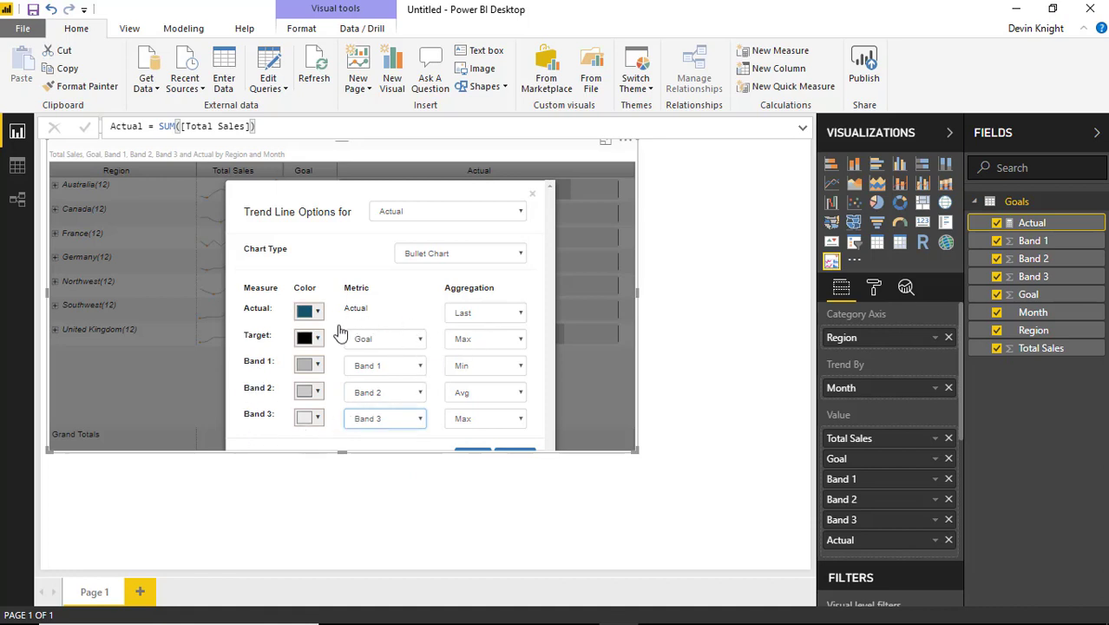
# - Try setting the Actual measure's aggregation to Max and its bullet color to the lighter blue #1686b1
pyautogui.click(496, 320)
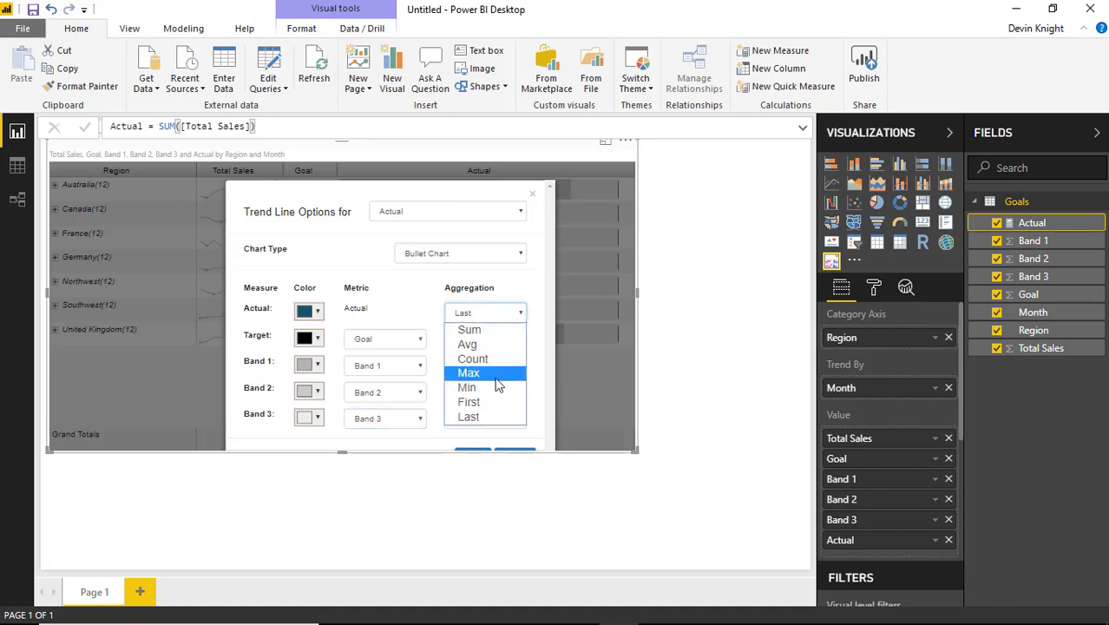
pyautogui.click(501, 368)
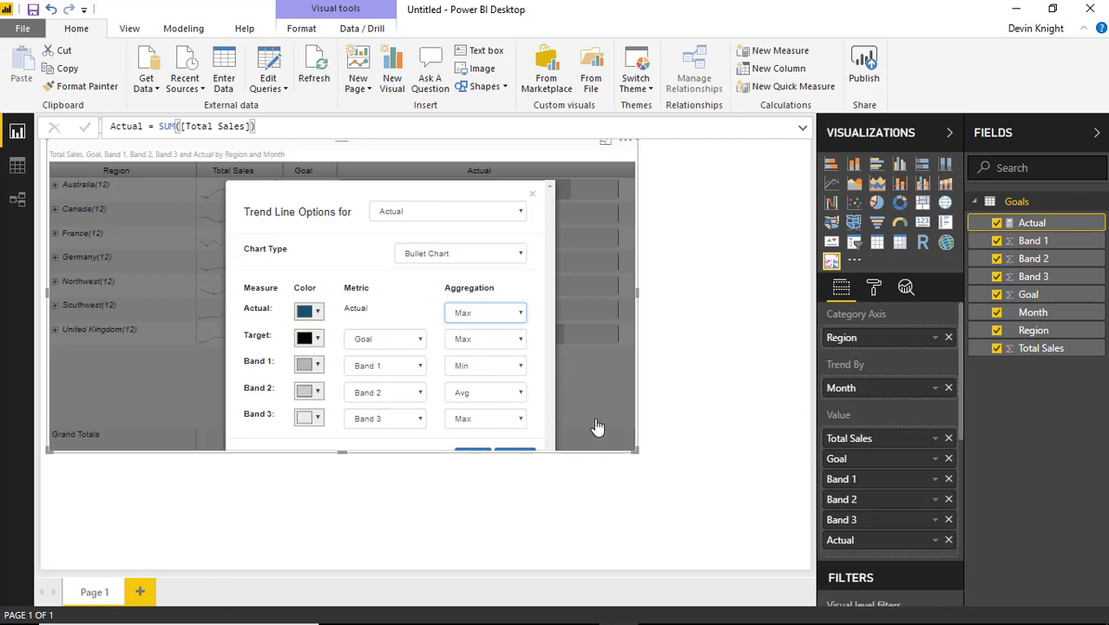
pyautogui.moveTo(423, 198); pyautogui.dragTo(394, 183)
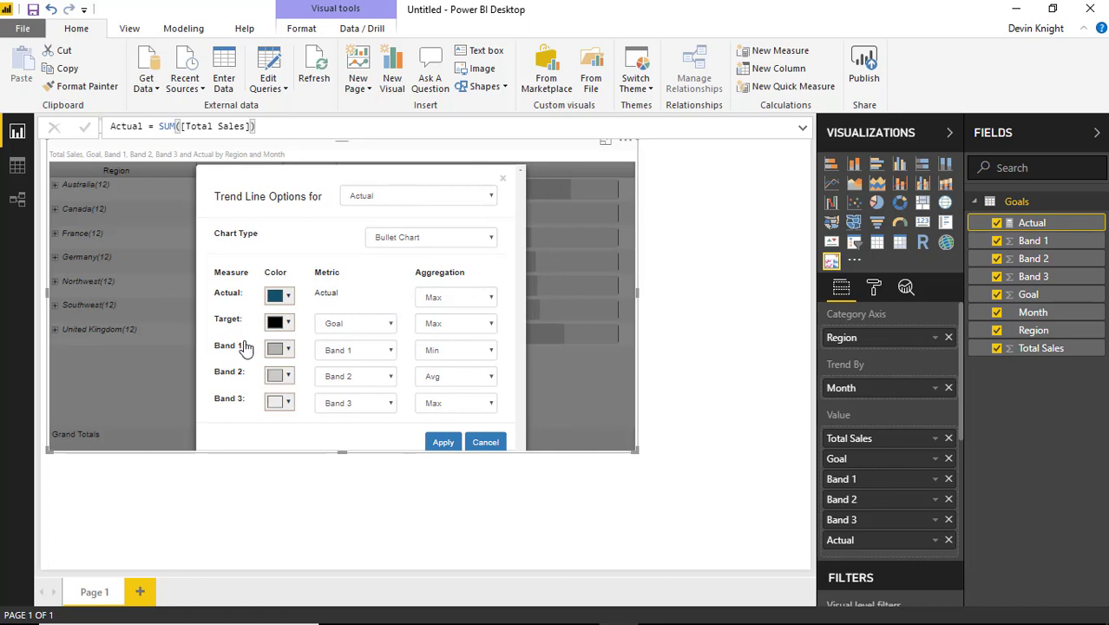
pyautogui.click(277, 297)
pyautogui.click(343, 337)
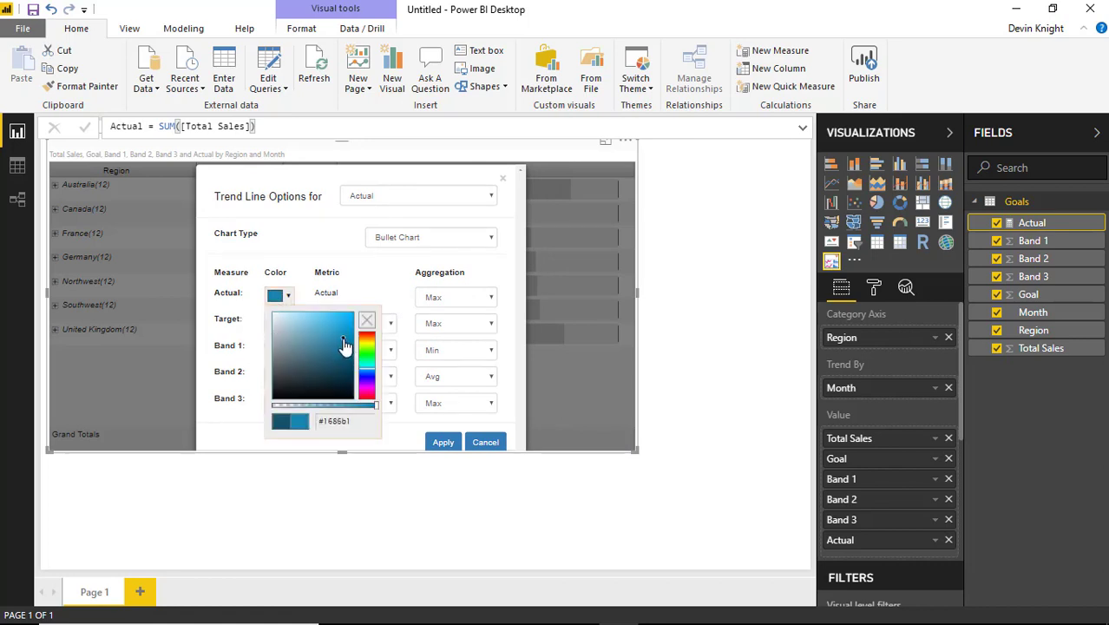
pyautogui.click(361, 299)
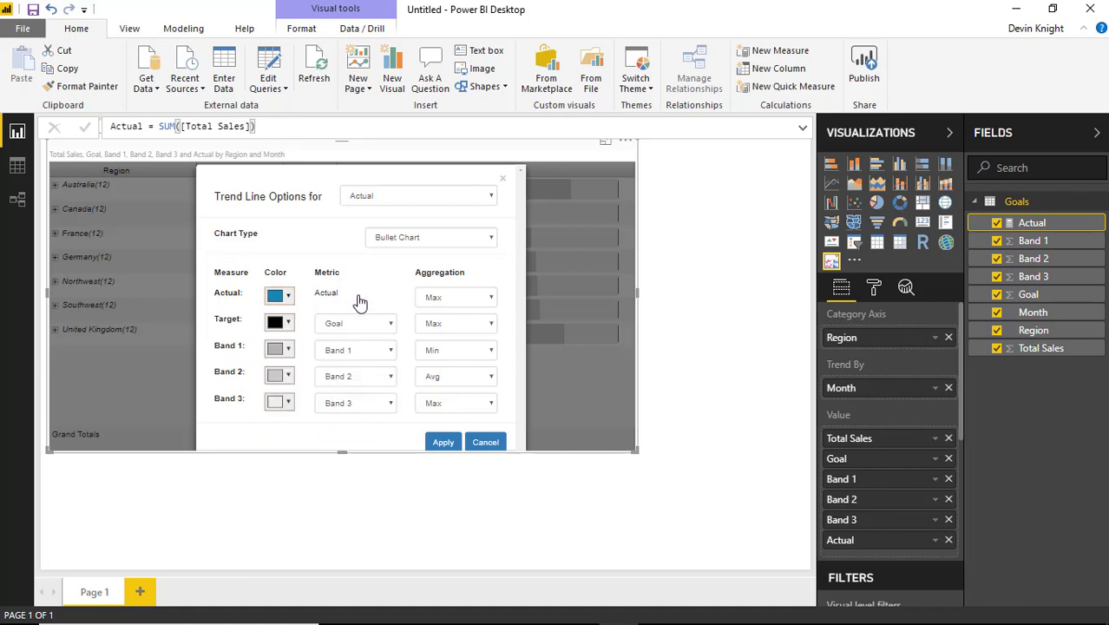
# - Try coloring Band 1 red (#e62b2b) and Band 2 yellow-green (#bfe80d) in the Actual bullet chart options
pyautogui.click(278, 350)
pyautogui.click(342, 218)
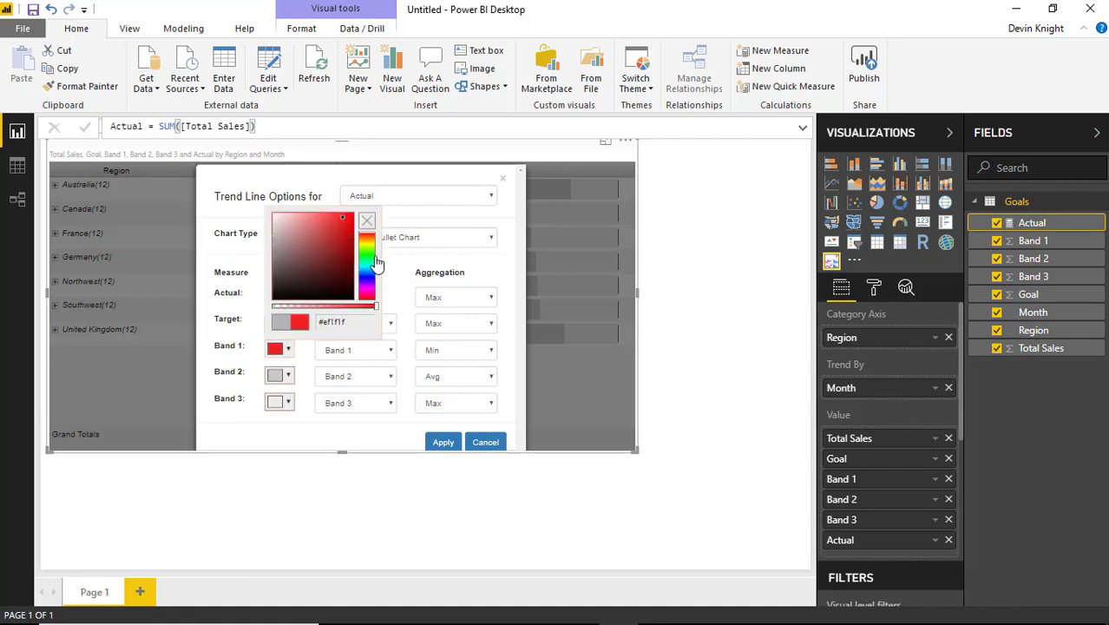
pyautogui.click(339, 224)
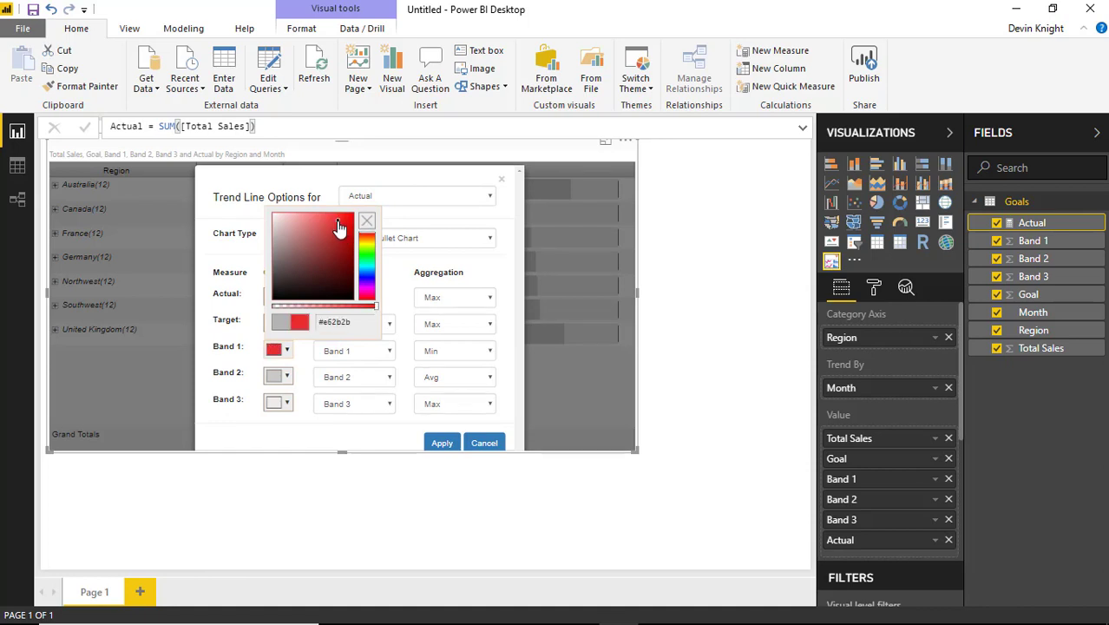
pyautogui.click(402, 279)
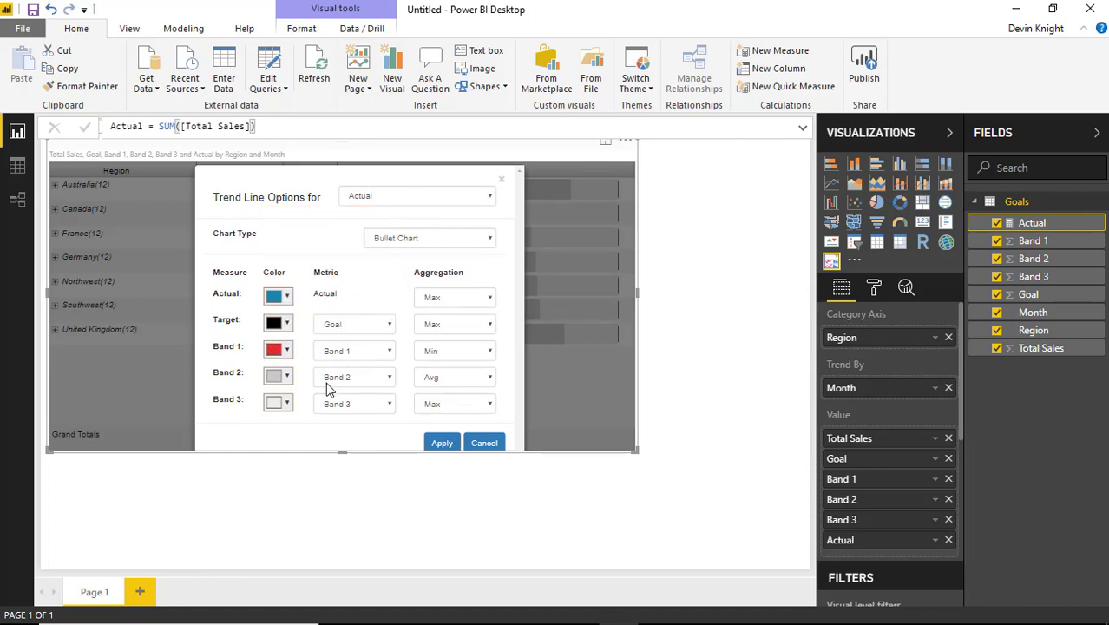
pyautogui.click(279, 376)
pyautogui.click(369, 280)
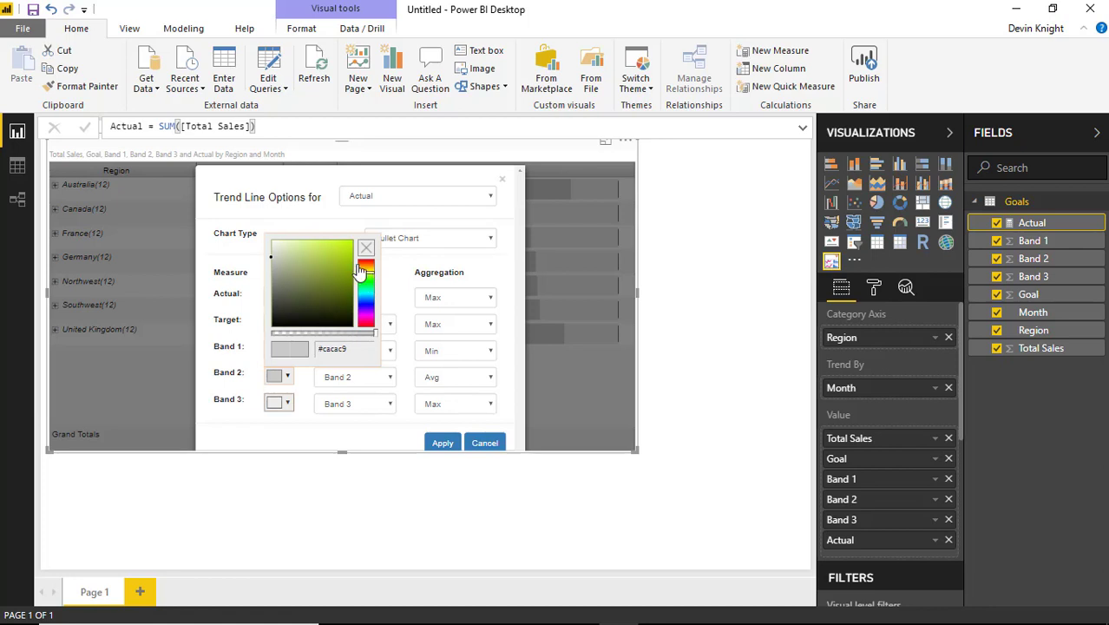
pyautogui.click(347, 247)
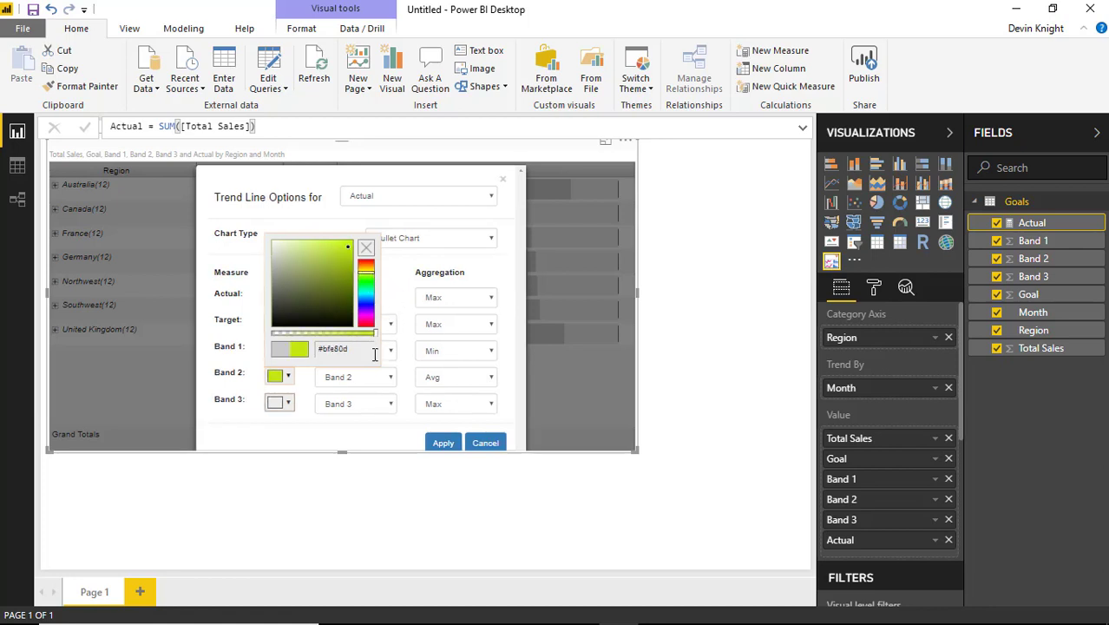
pyautogui.click(366, 248)
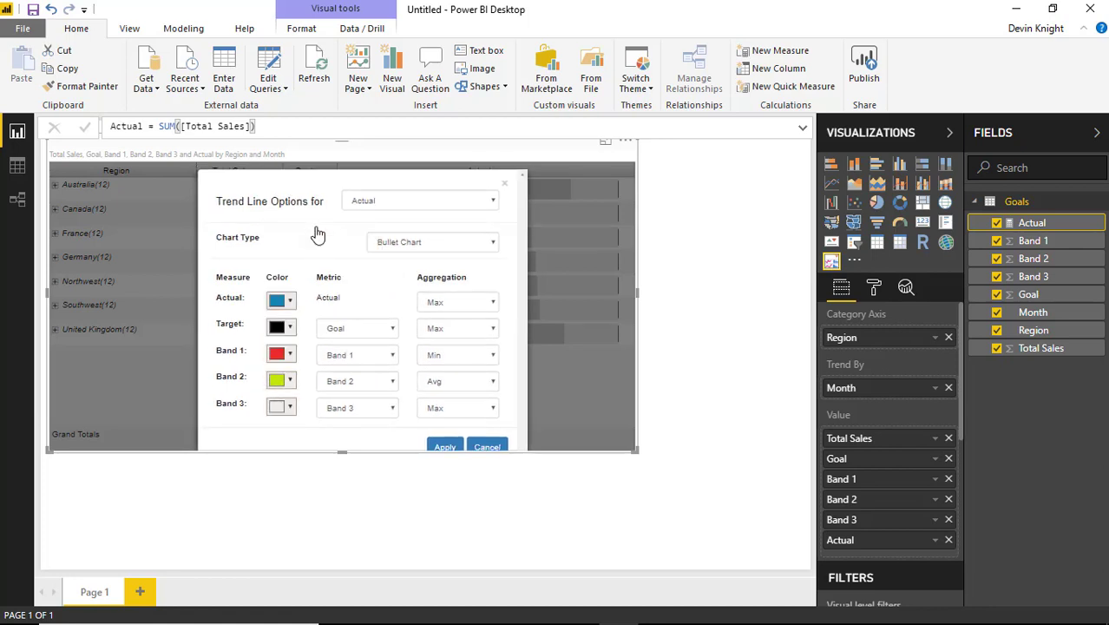
# - Try coloring Band 3 green (#20ea36) in the Actual bullet chart options
pyautogui.click(289, 407)
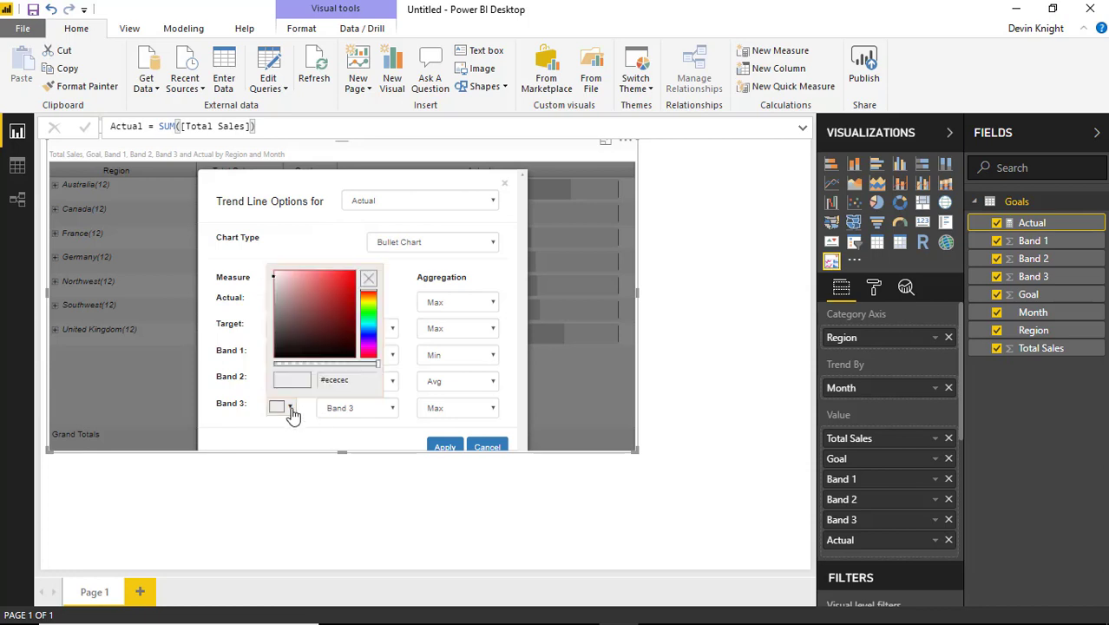
pyautogui.click(369, 320)
pyautogui.click(343, 278)
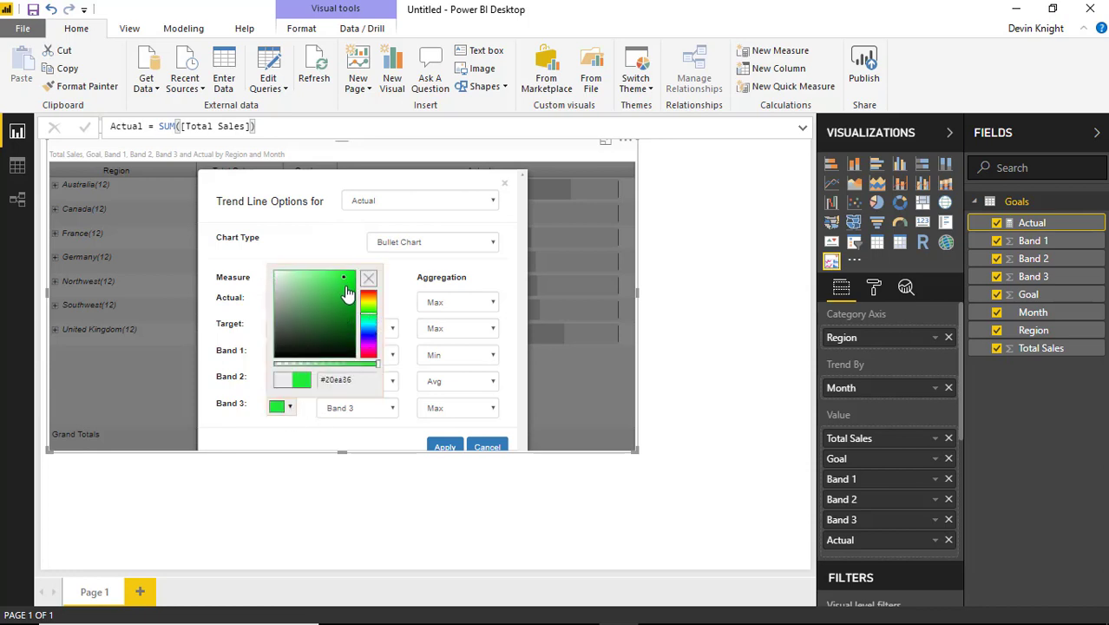
pyautogui.click(394, 278)
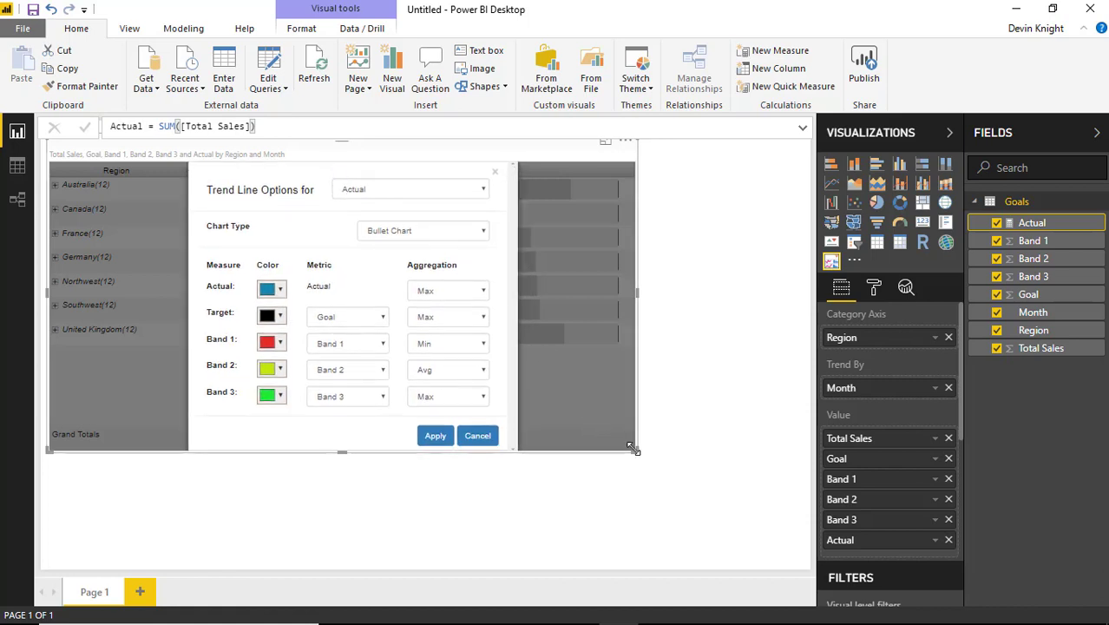
# - Enlarge the MicroChart visual slightly and reopen the trendline options for the Actual column
pyautogui.moveTo(636, 450); pyautogui.dragTo(659, 493)
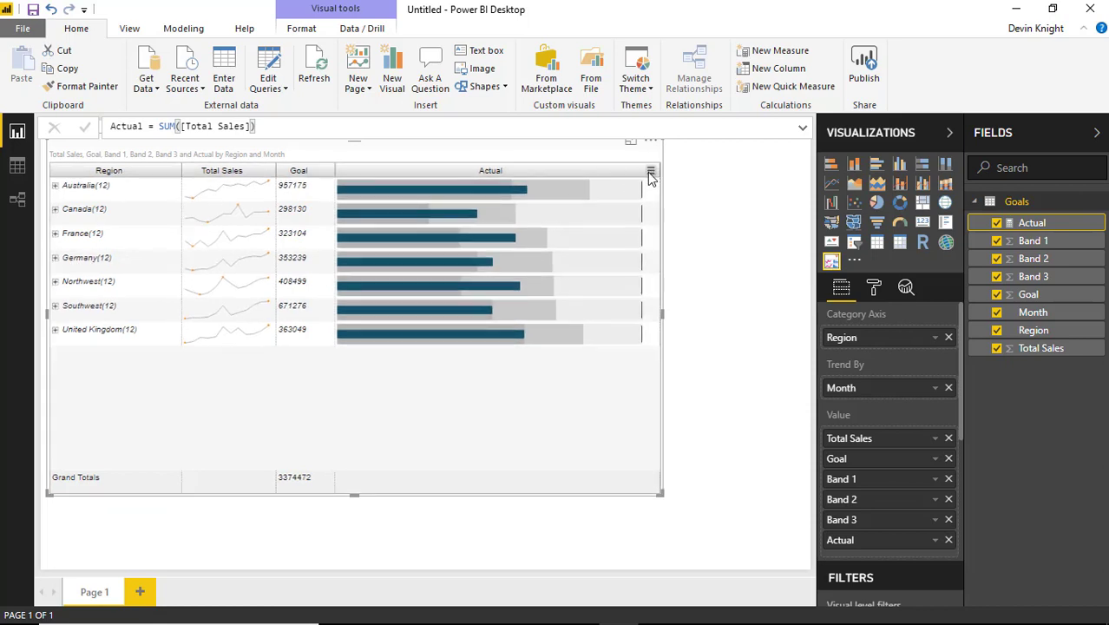
pyautogui.click(651, 172)
pyautogui.moveTo(629, 225)
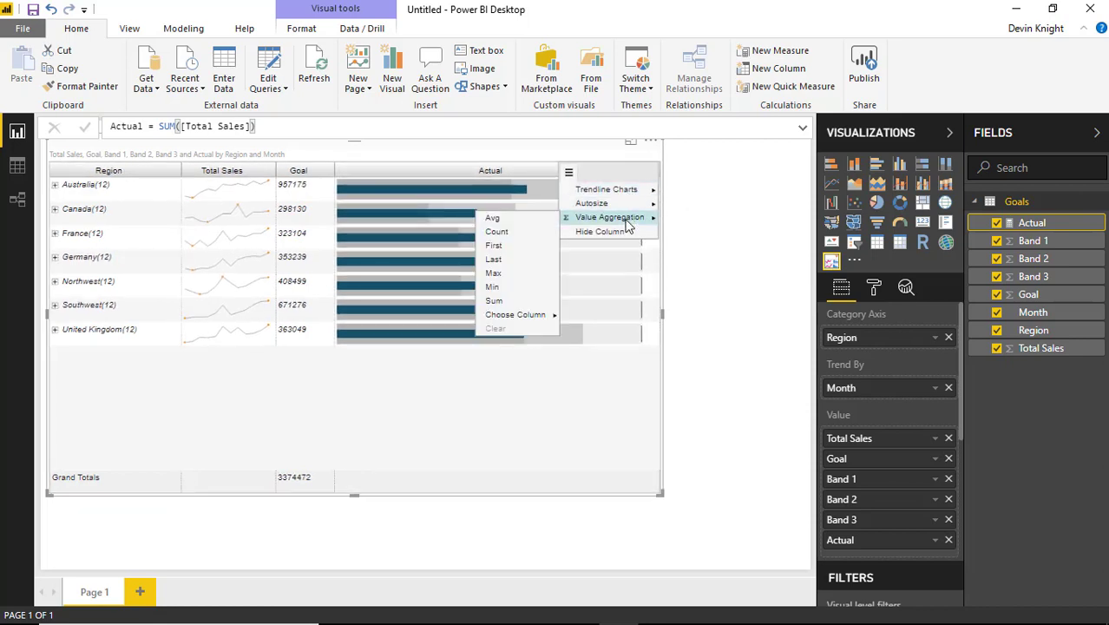
pyautogui.moveTo(636, 190)
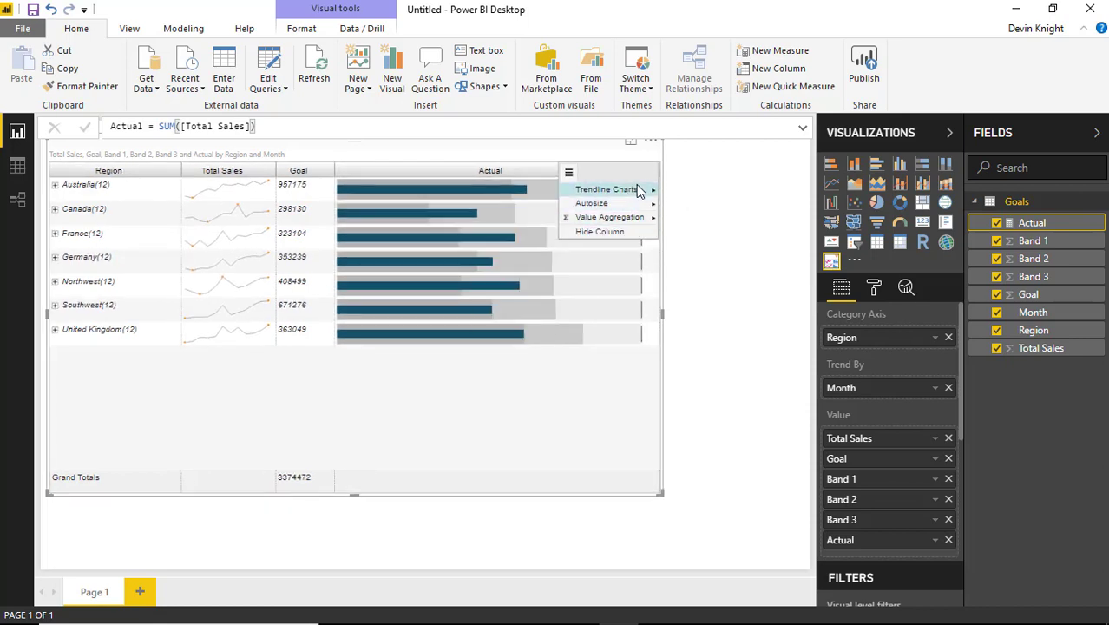
pyautogui.click(512, 231)
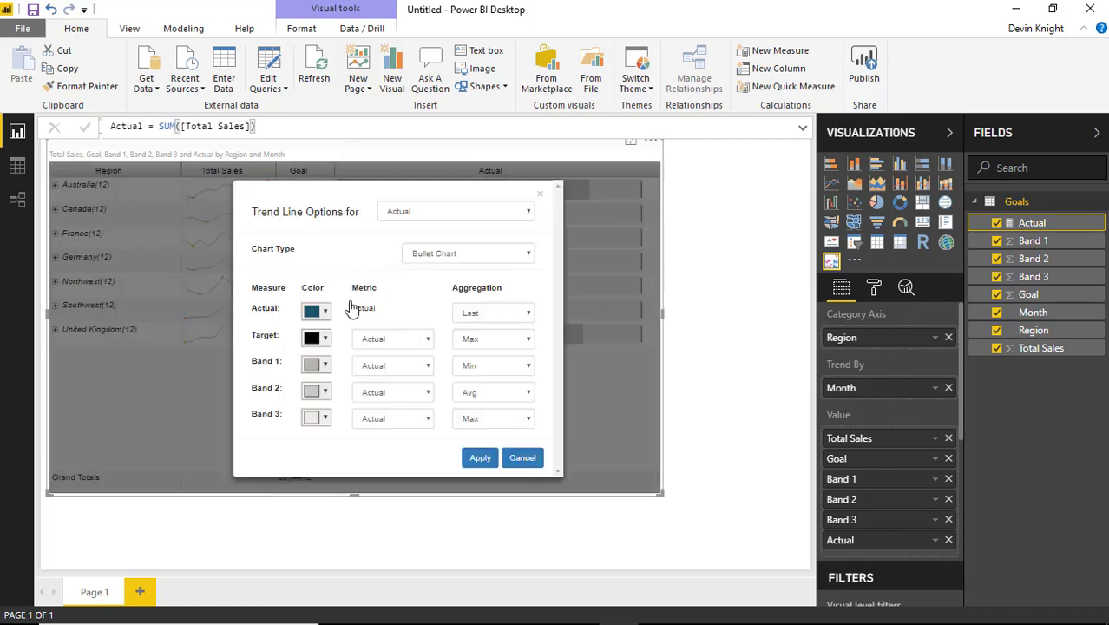
# - Assign Goal as the Target metric and Band 1, Band 2 and Band 3 as the matching band metrics of the Actual bullet chart
pyautogui.click(412, 340)
pyautogui.click(390, 369)
pyautogui.click(412, 366)
pyautogui.click(410, 426)
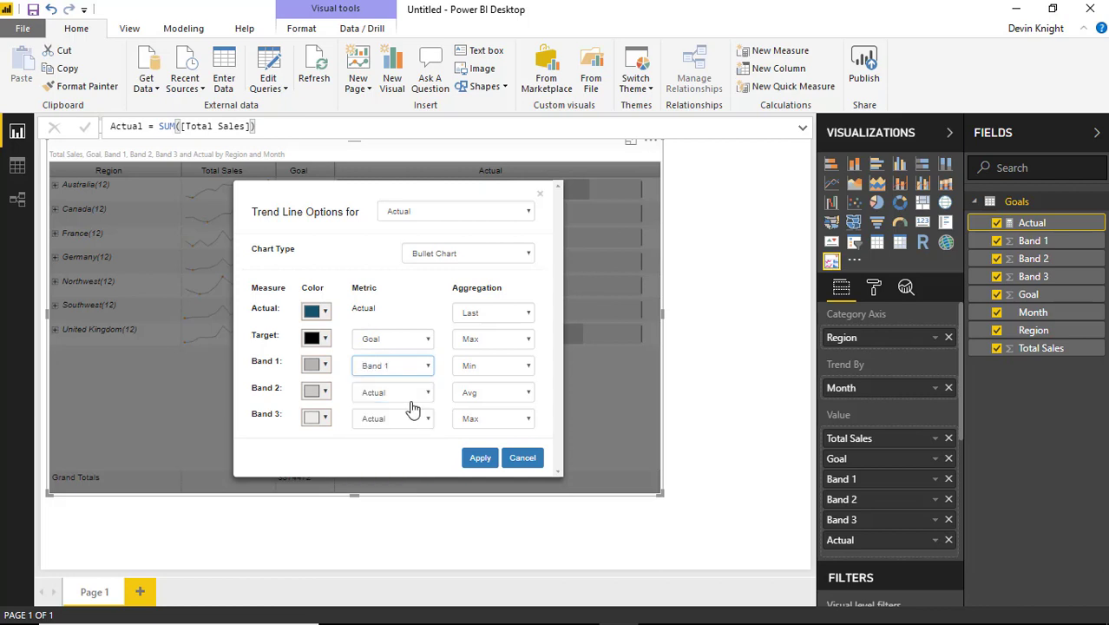
pyautogui.click(407, 393)
pyautogui.click(412, 469)
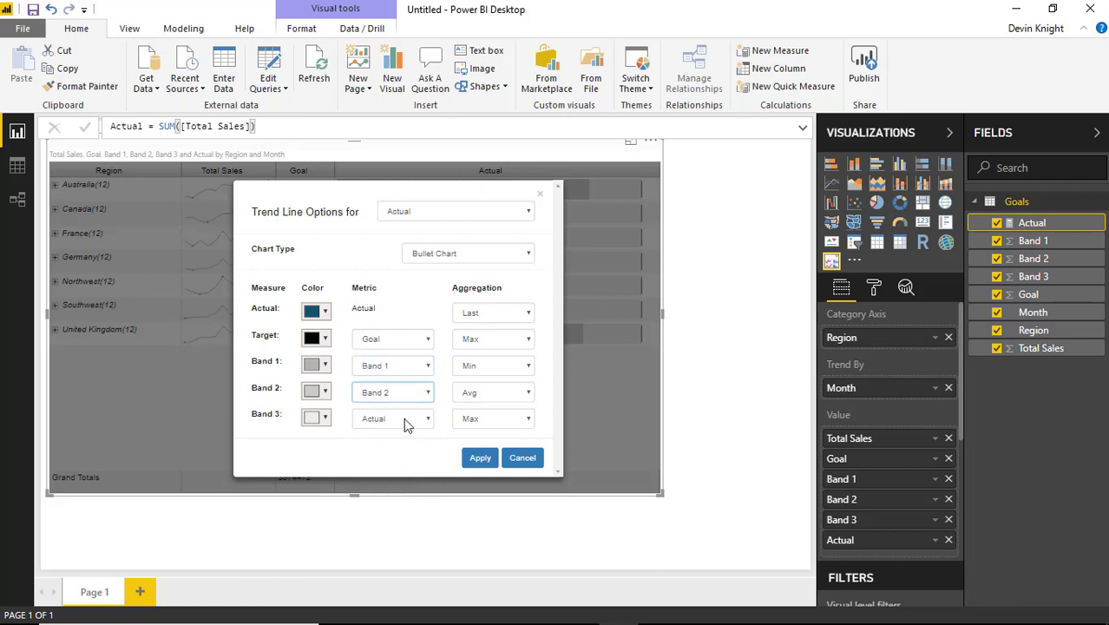
pyautogui.click(408, 420)
pyautogui.click(411, 506)
# - Set the Actual measure's aggregation to Max in the bullet chart options
pyautogui.click(524, 316)
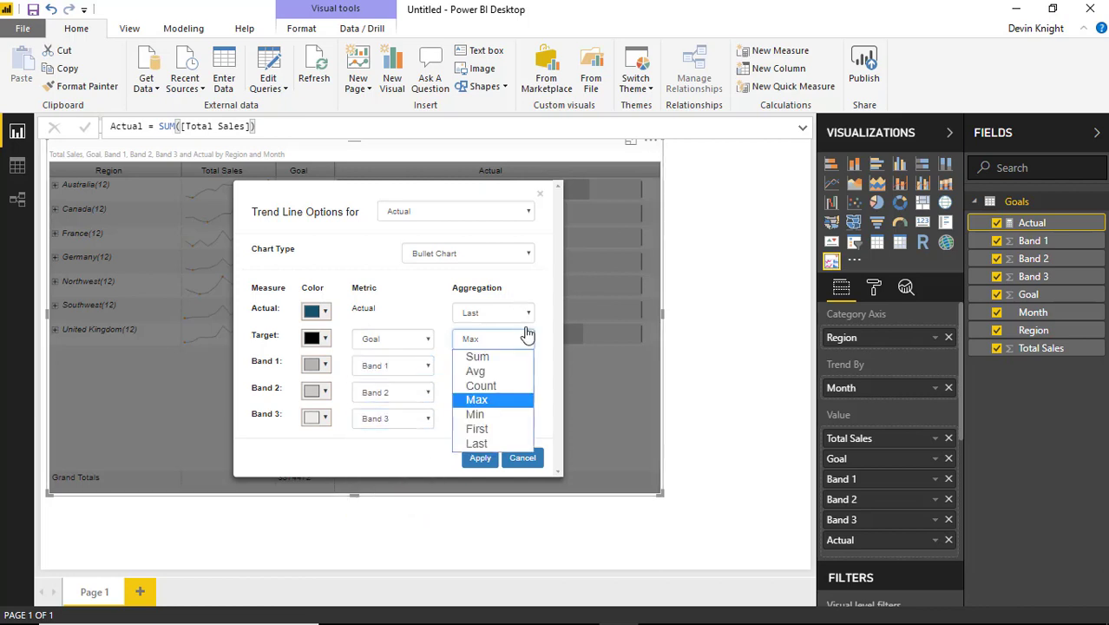
pyautogui.click(527, 318)
pyautogui.click(528, 319)
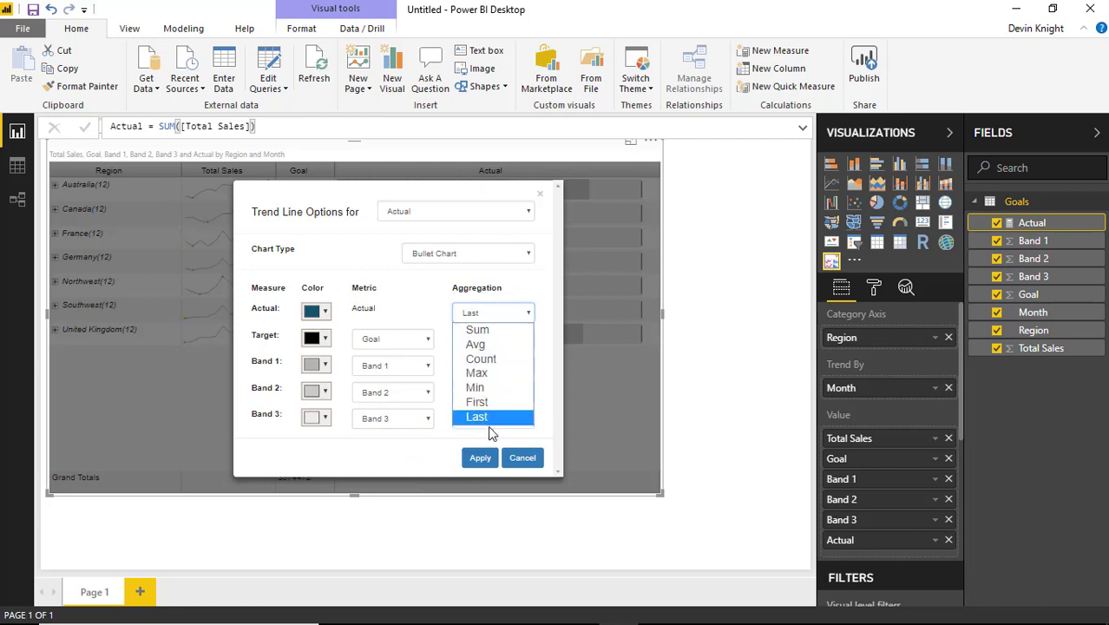
pyautogui.click(477, 372)
# - Color Band 1 red and Band 2 yellow-green in the Actual bullet chart options
pyautogui.click(324, 371)
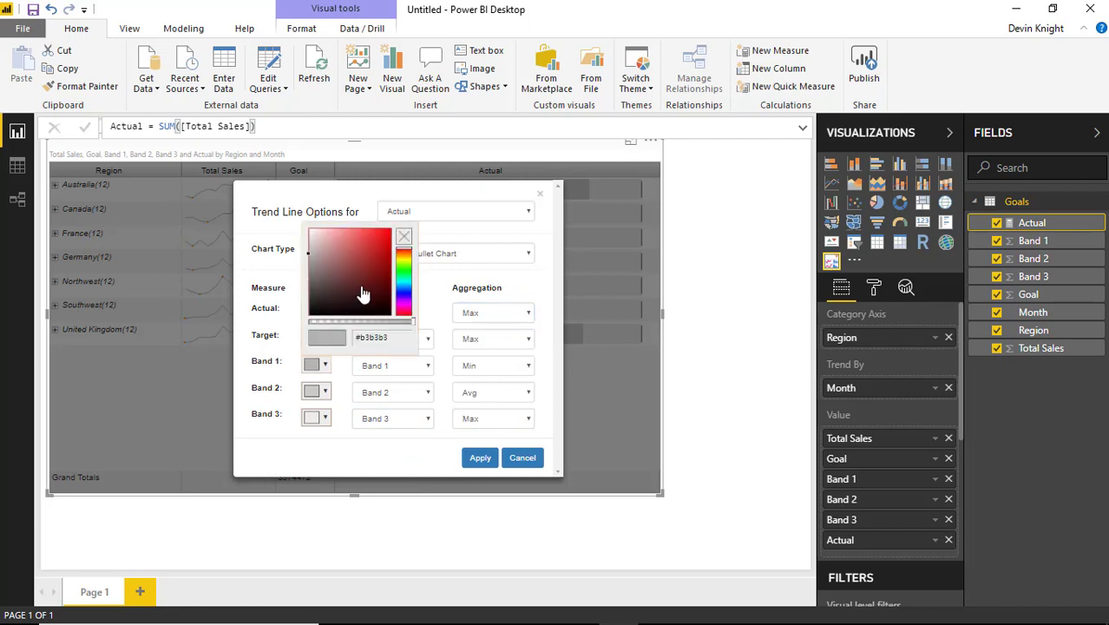
pyautogui.click(382, 243)
pyautogui.click(255, 316)
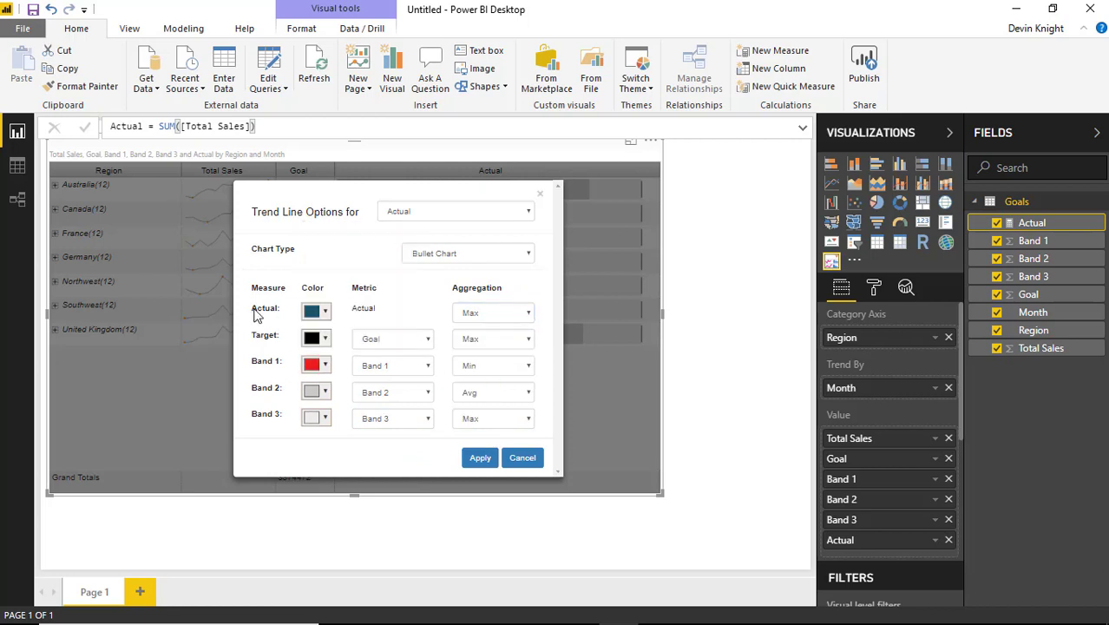
pyautogui.click(323, 392)
pyautogui.click(407, 297)
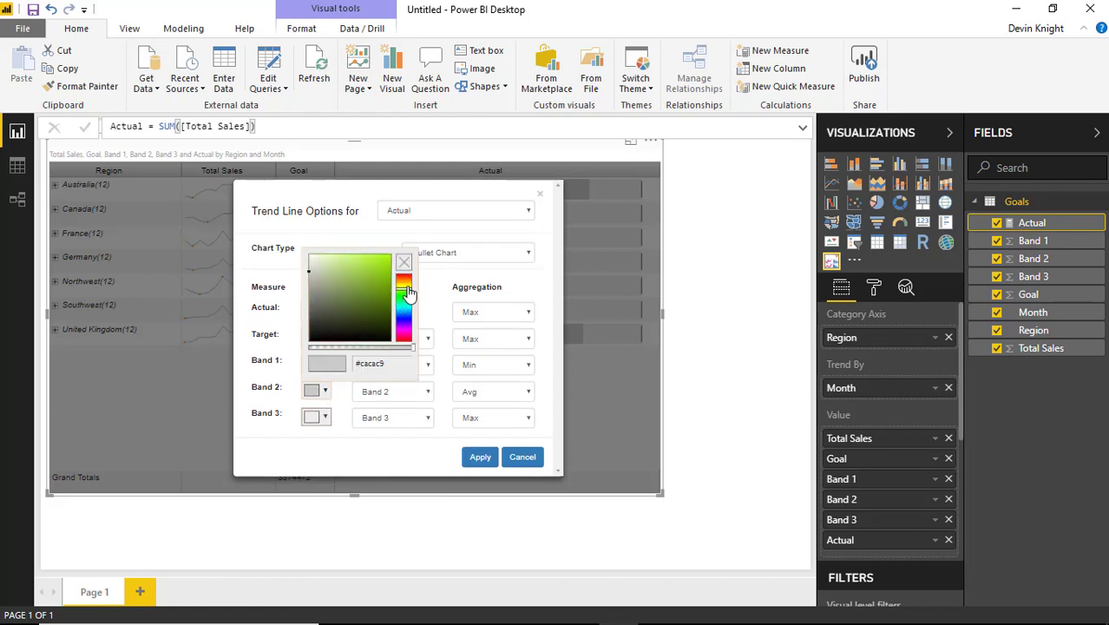
pyautogui.click(385, 262)
pyautogui.click(265, 375)
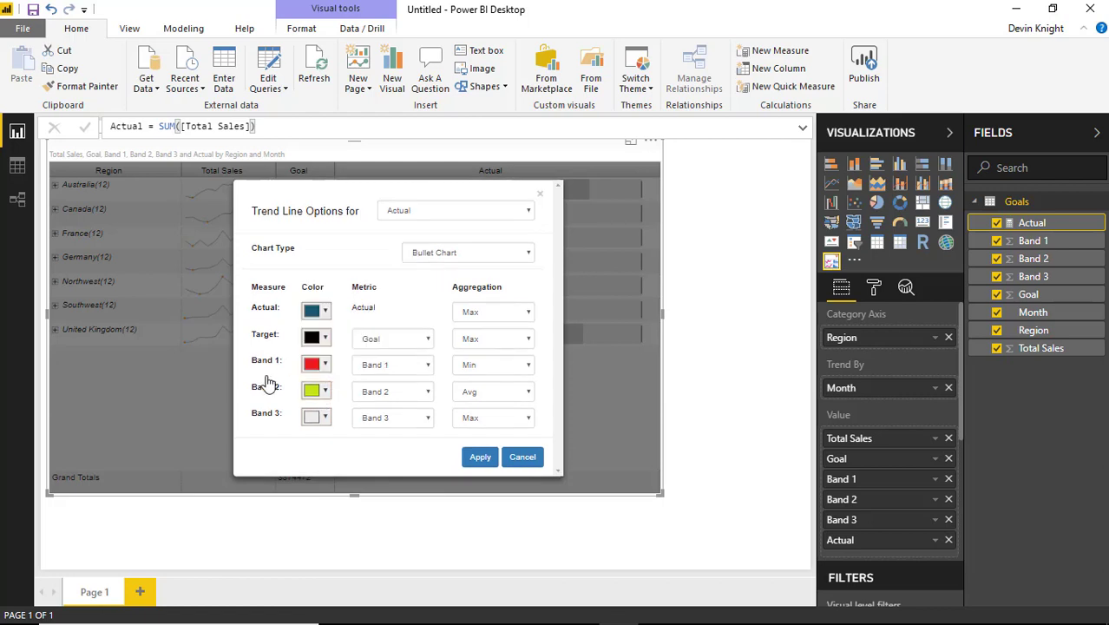
# - Color Band 3 green (#09e62d), apply the bullet chart options and close the dialog
pyautogui.click(318, 418)
pyautogui.click(407, 333)
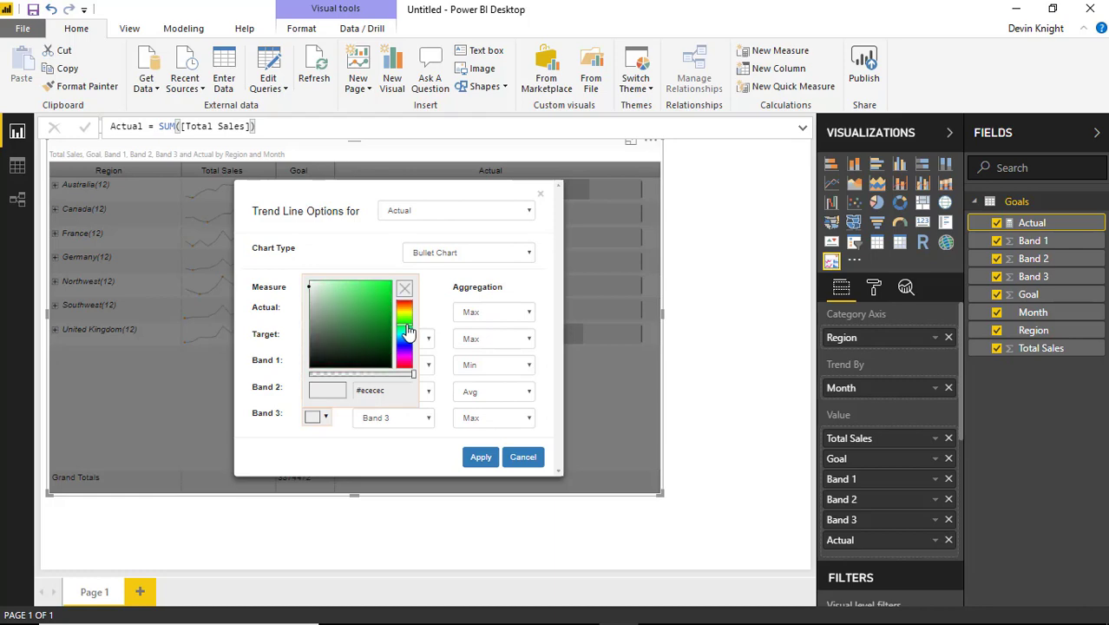
pyautogui.click(388, 290)
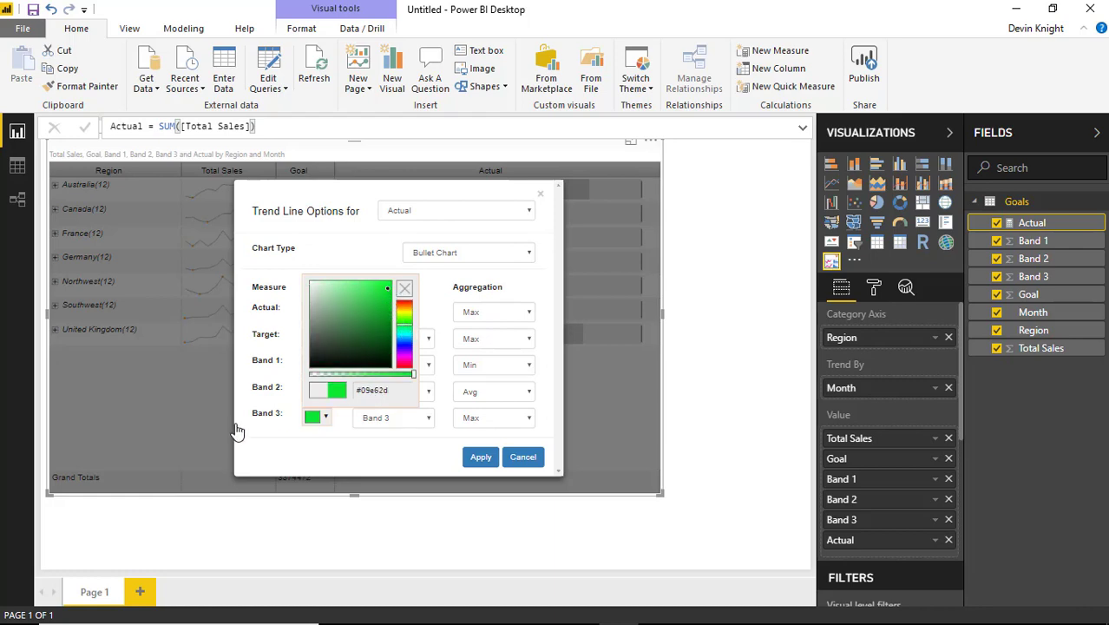
pyautogui.click(265, 464)
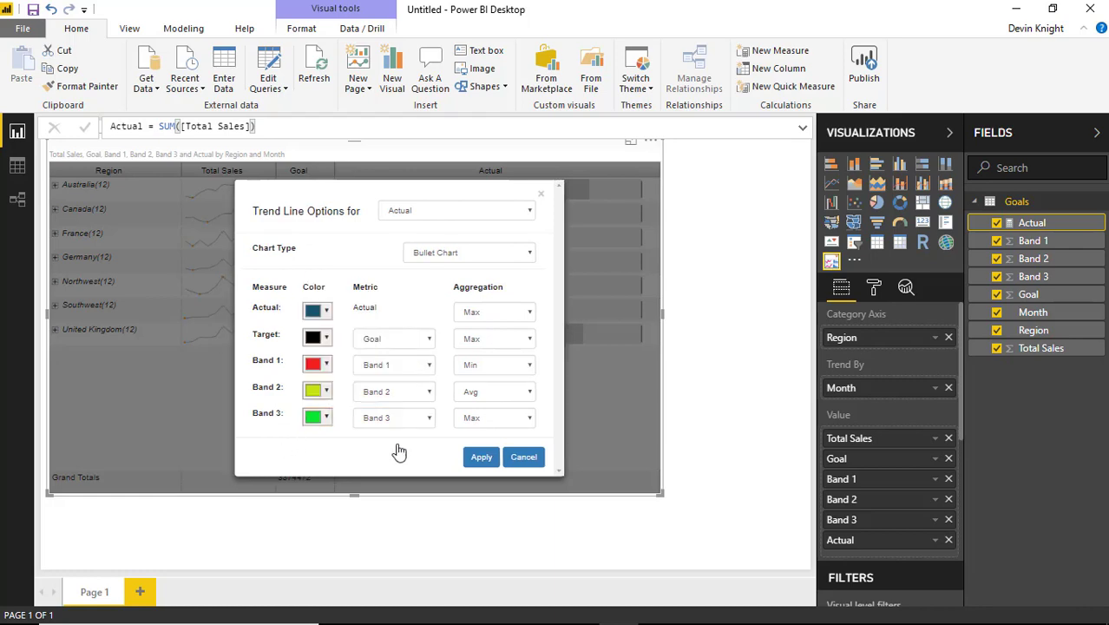
pyautogui.click(479, 456)
pyautogui.moveTo(441, 199); pyautogui.dragTo(224, 193)
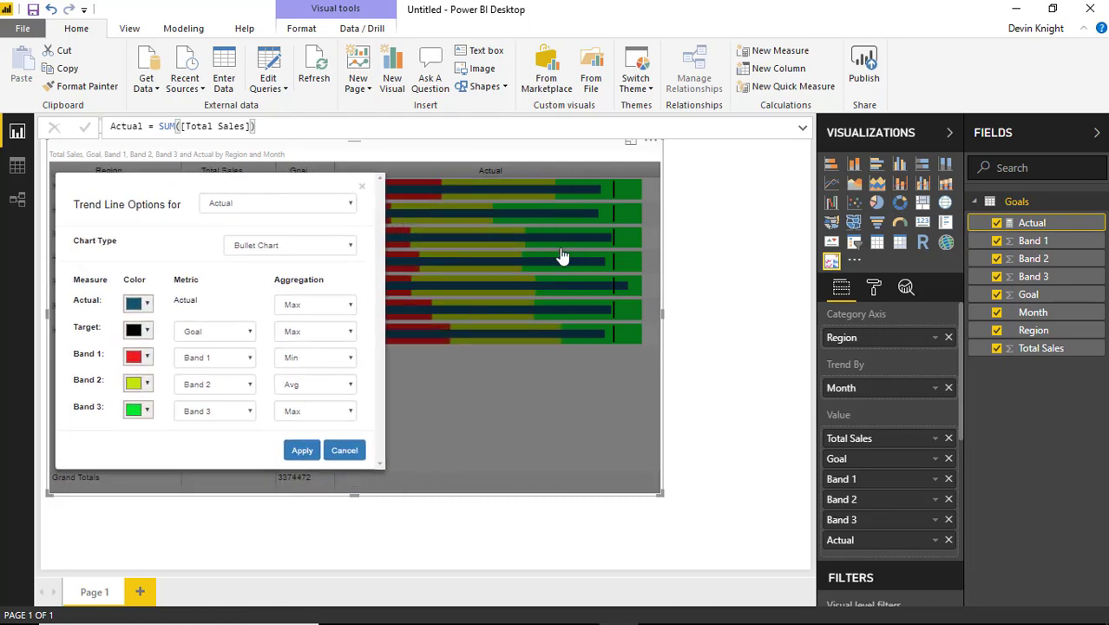
pyautogui.click(362, 188)
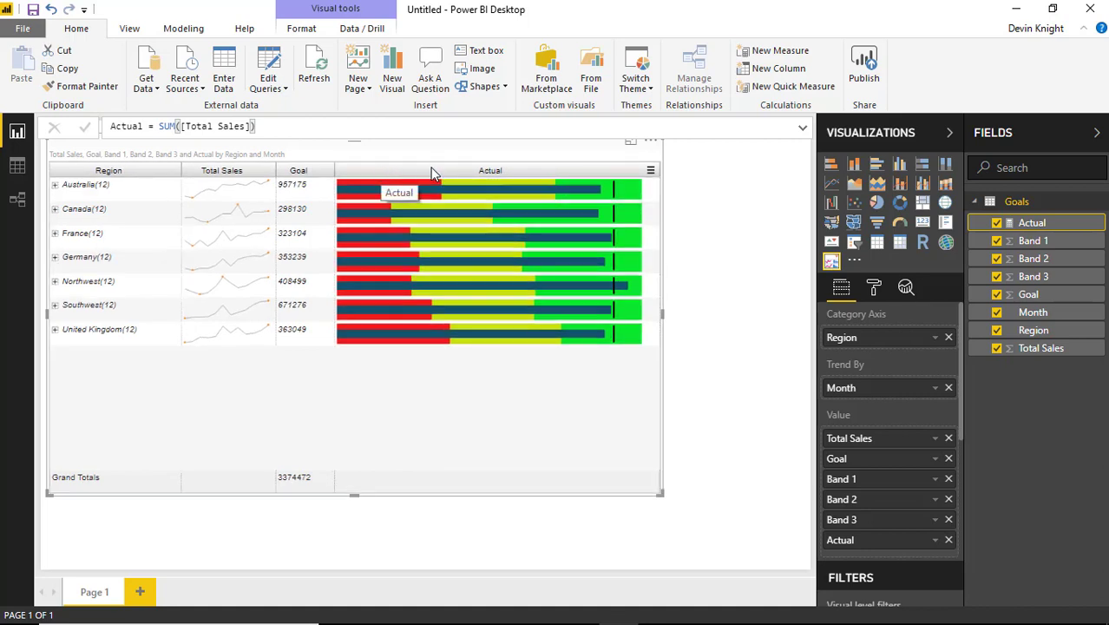
# - Autosize the MicroChart's columns with Fit to Content, and expand and collapse the Australia region's monthly rows
pyautogui.rightClick(349, 171)
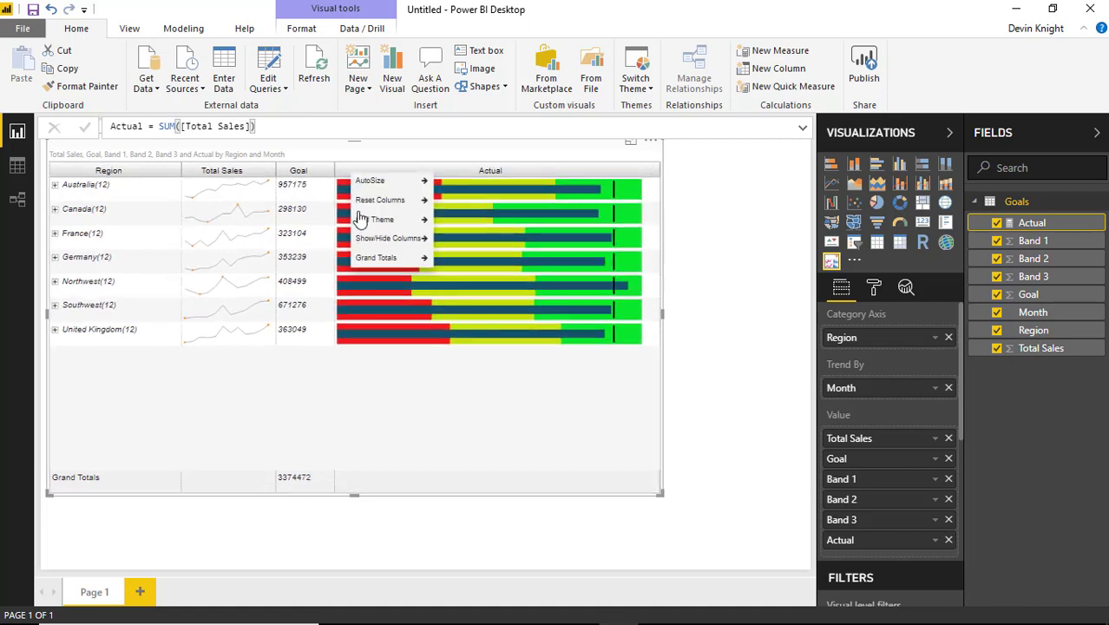
pyautogui.moveTo(382, 182)
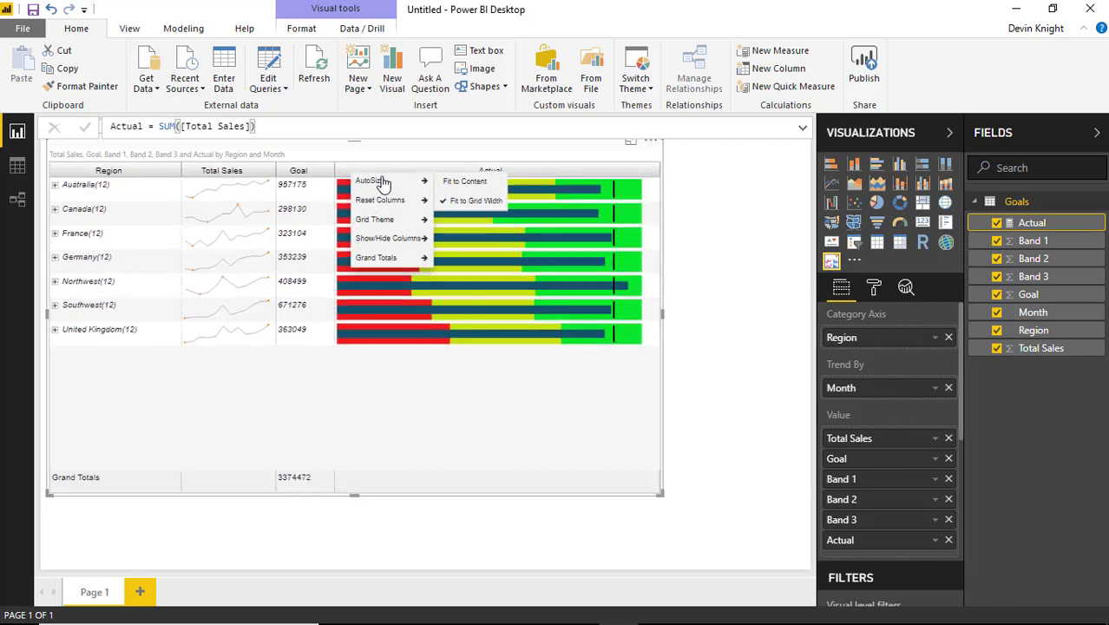
pyautogui.click(488, 184)
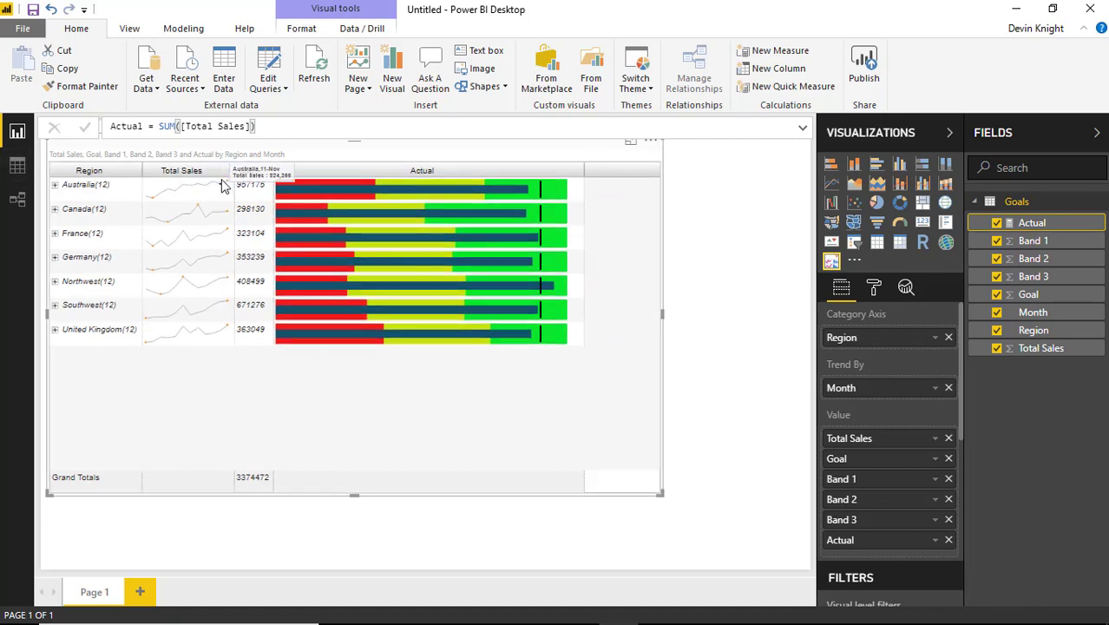
pyautogui.click(55, 186)
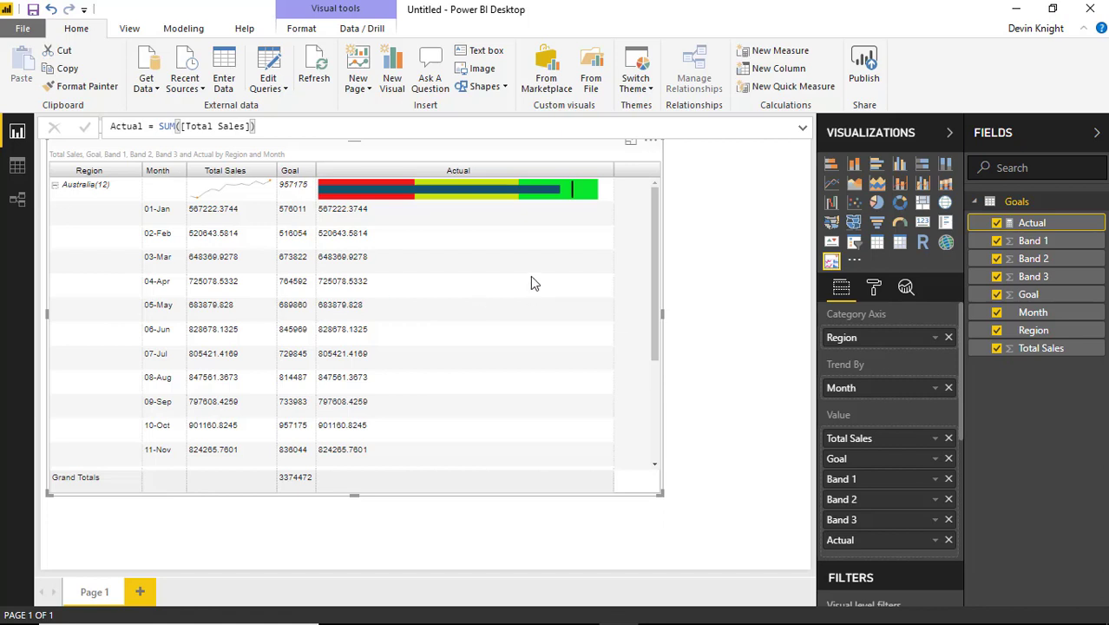
pyautogui.click(55, 185)
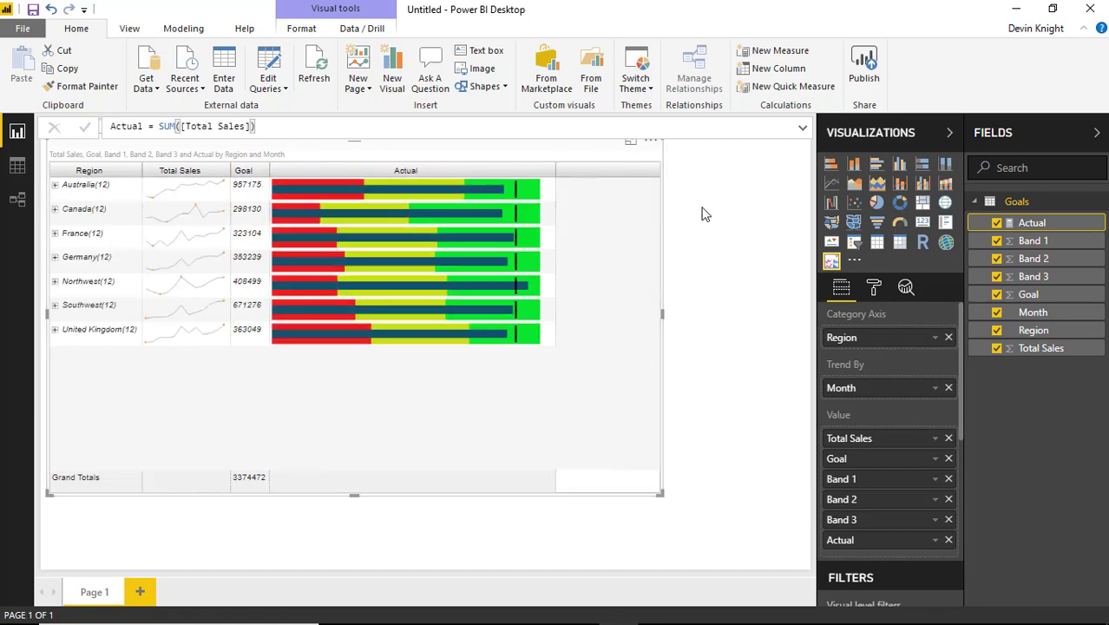
# - Autosize the MicroChart's columns with Fit to Grid Width
pyautogui.rightClick(320, 170)
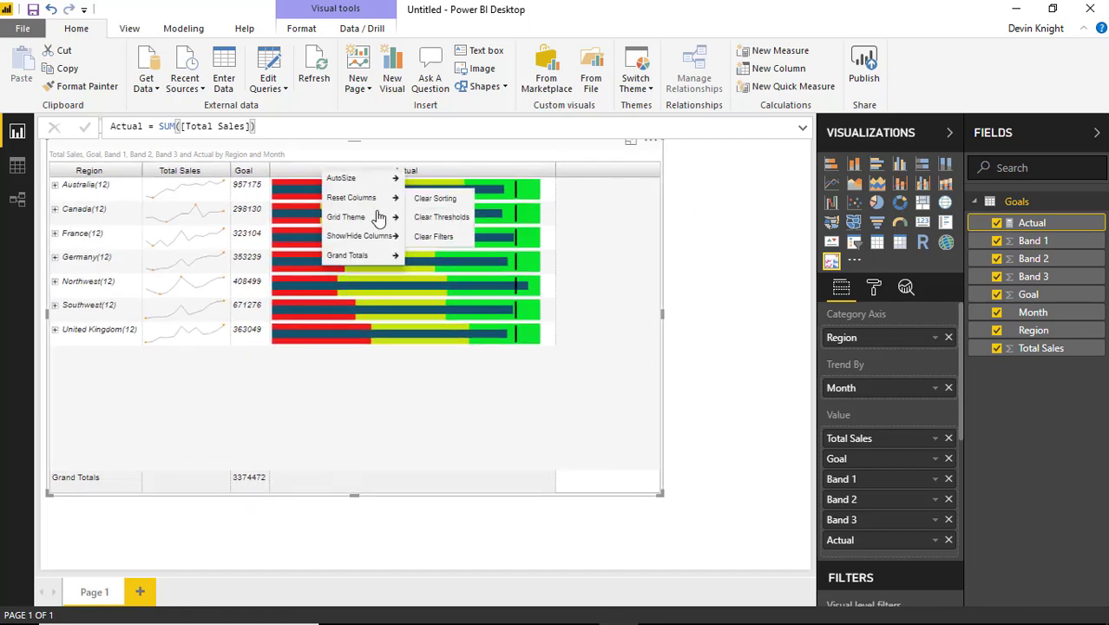
pyautogui.moveTo(372, 244)
pyautogui.moveTo(361, 180)
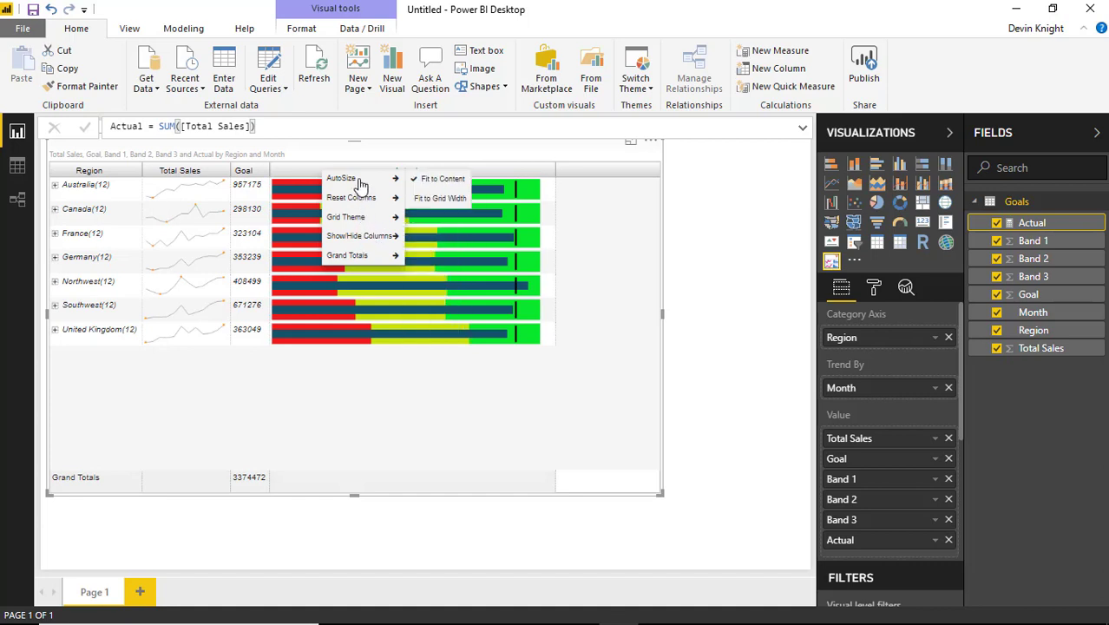
pyautogui.click(445, 201)
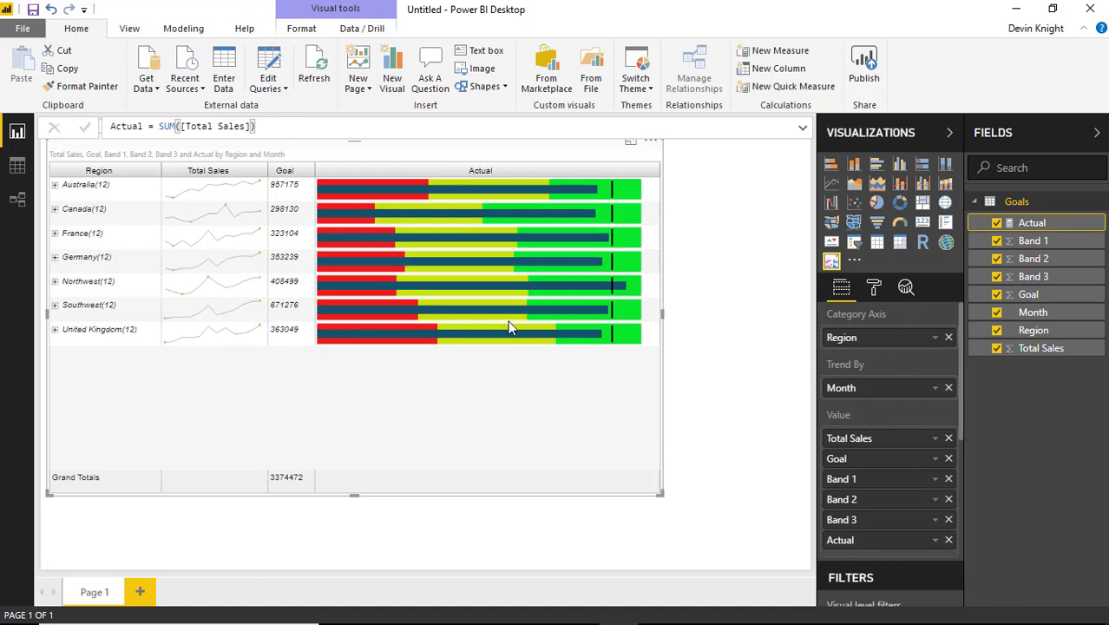
pyautogui.moveTo(522, 339)
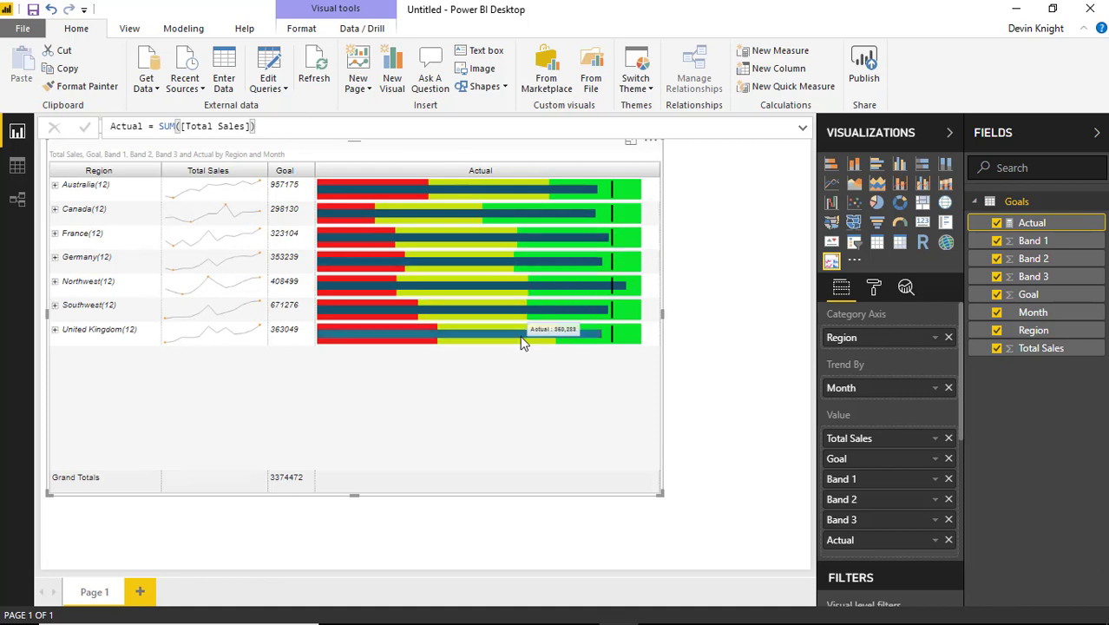
# - Apply the dark grid theme to the MicroChart
pyautogui.rightClick(378, 172)
pyautogui.moveTo(409, 198)
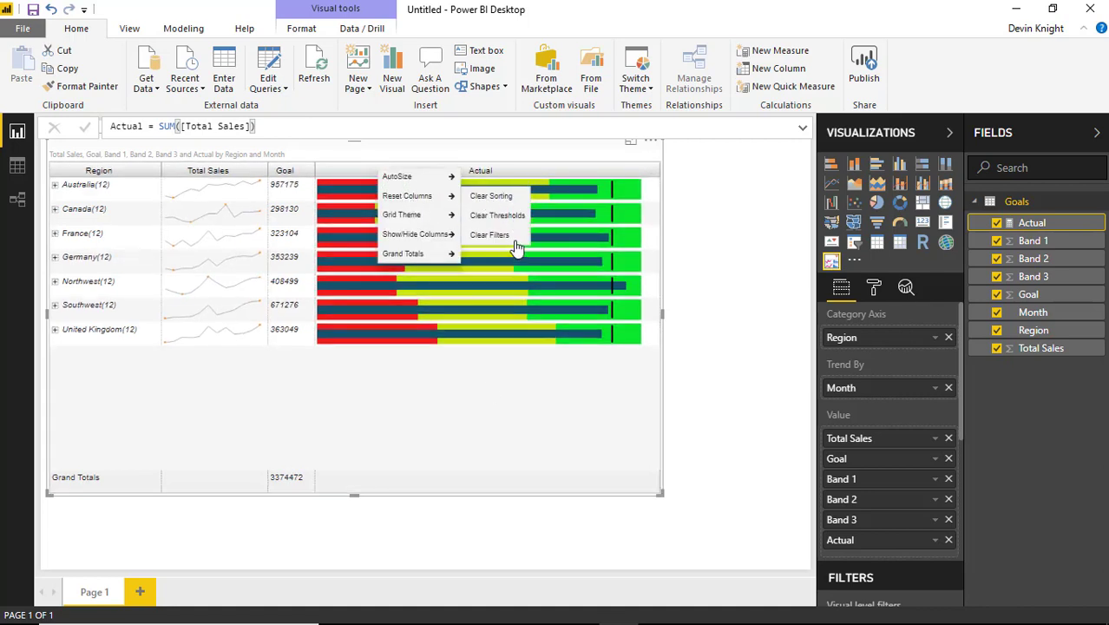
pyautogui.moveTo(413, 224)
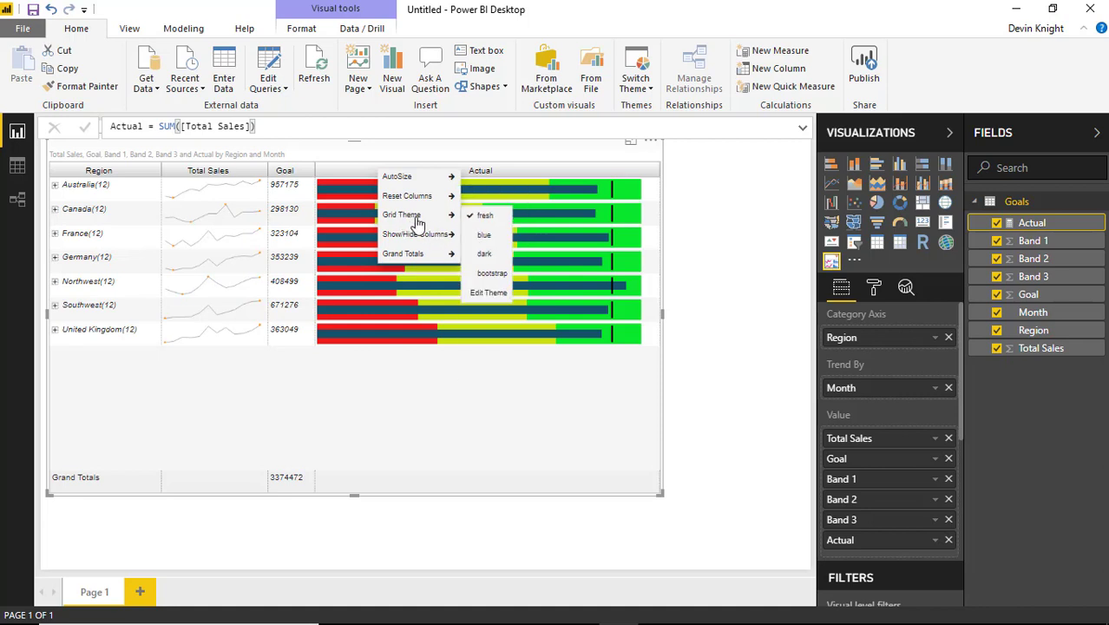
pyautogui.click(485, 254)
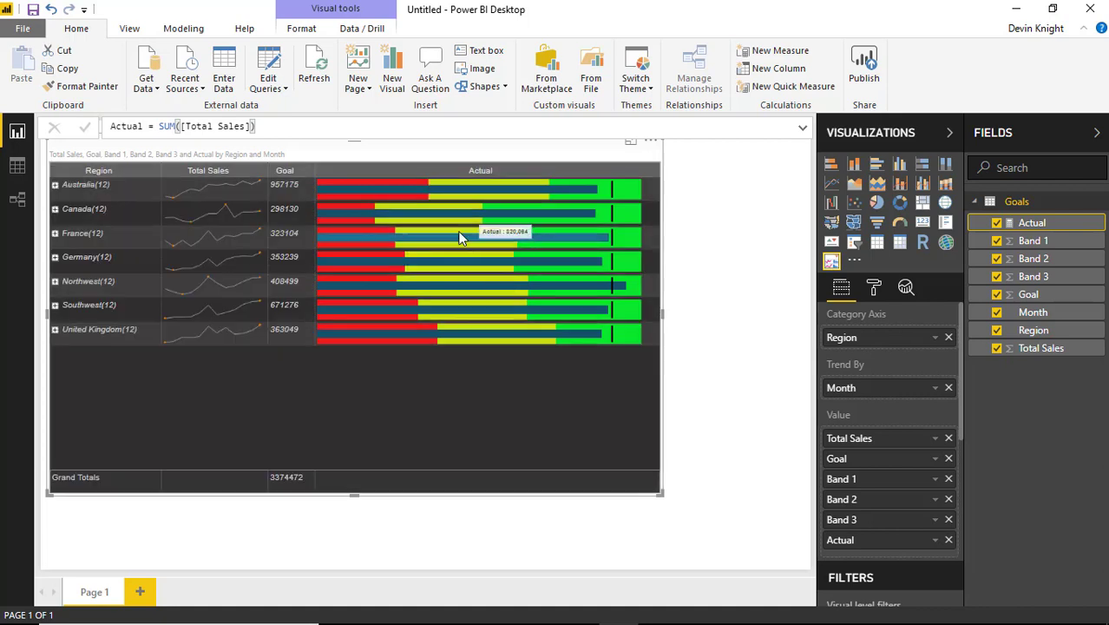
# - Switch the MicroChart's grid theme to blue
pyautogui.rightClick(389, 167)
pyautogui.moveTo(449, 221)
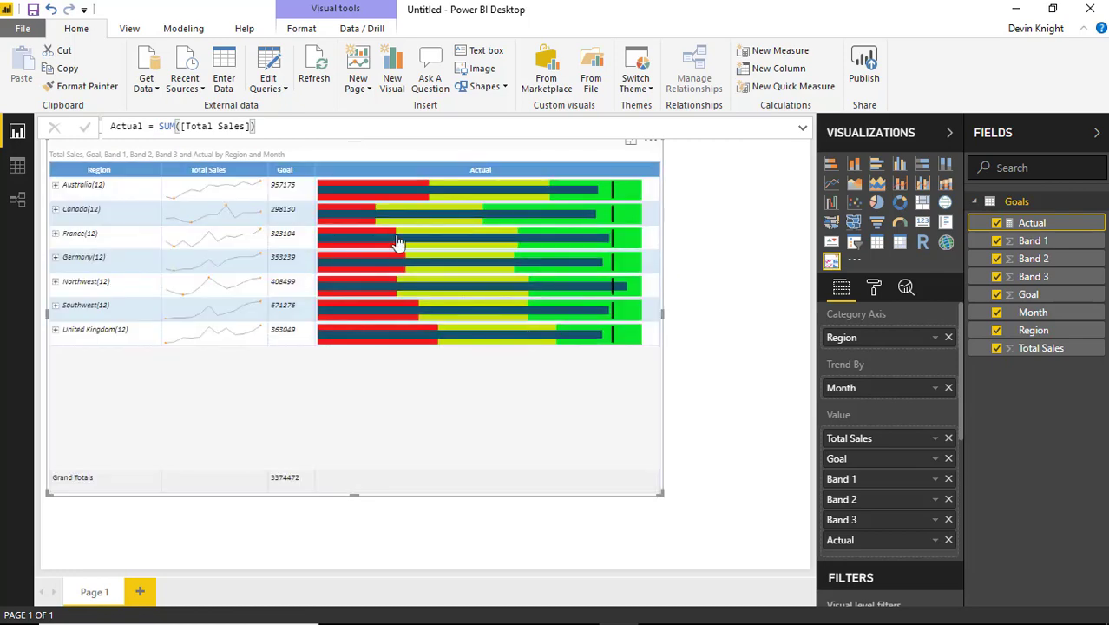
# - Edit the blue grid theme and set its row height to 50
pyautogui.rightClick(360, 172)
pyautogui.moveTo(402, 205)
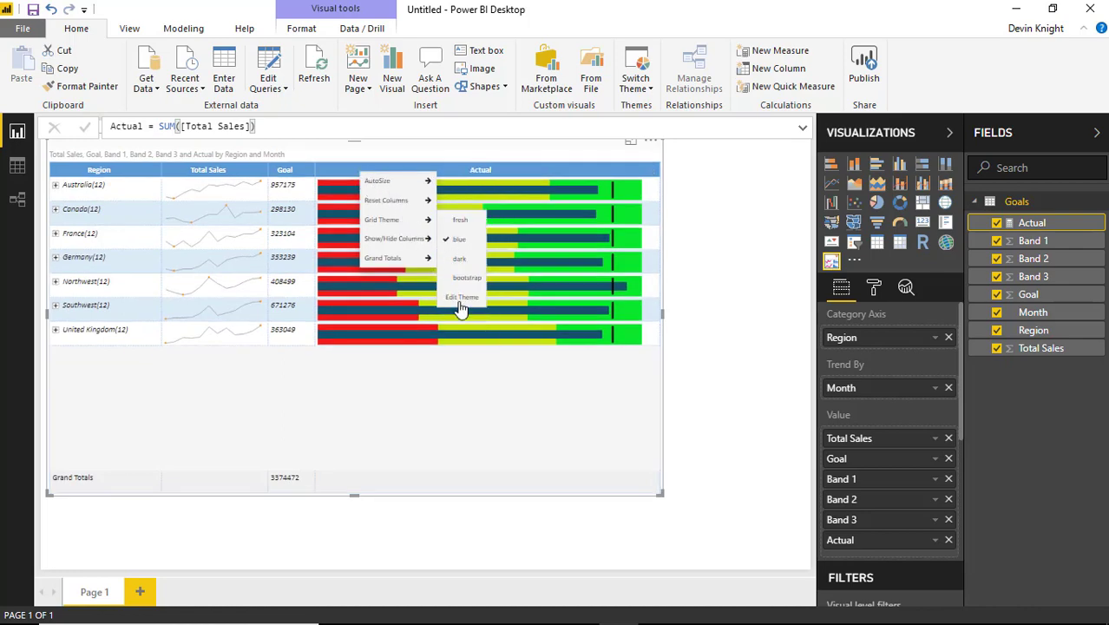
pyautogui.click(460, 299)
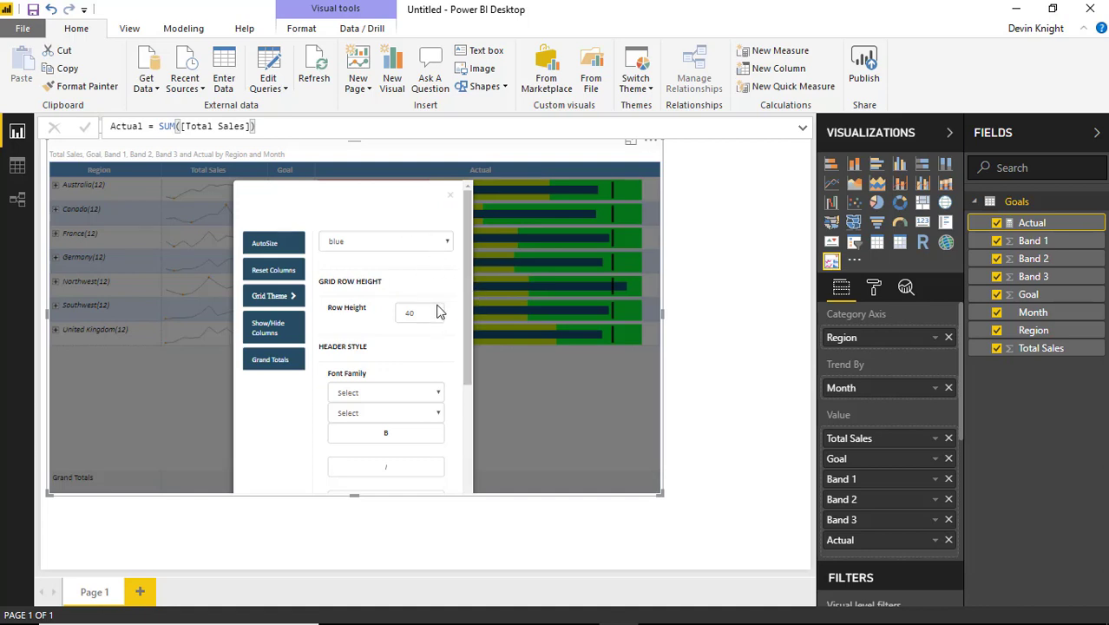
pyautogui.moveTo(463, 320); pyautogui.dragTo(466, 359)
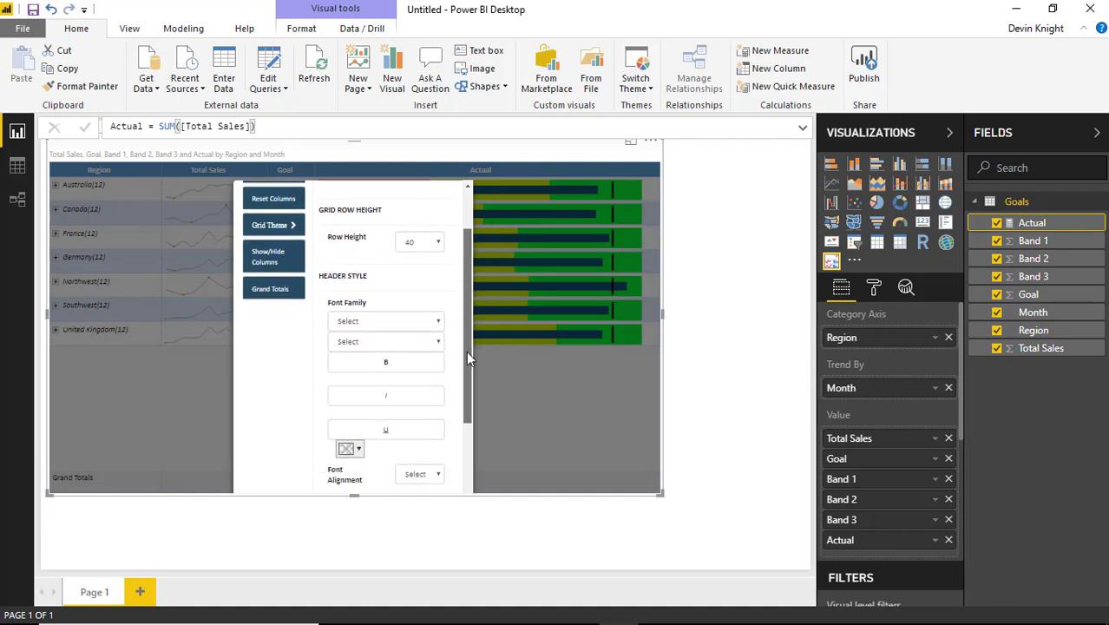
pyautogui.click(436, 241)
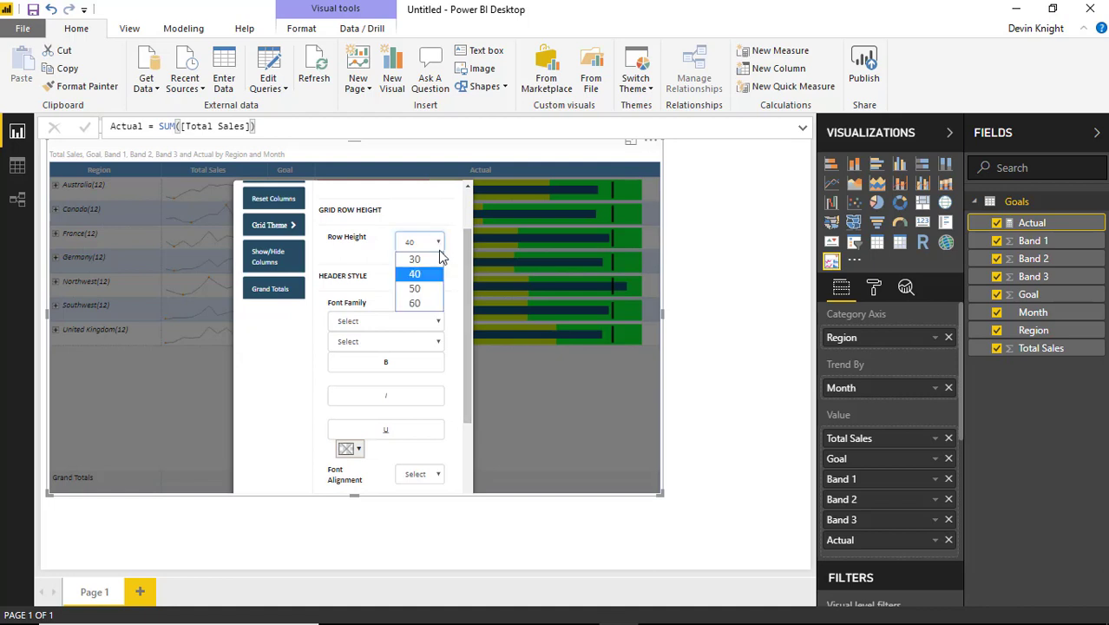
pyautogui.click(415, 288)
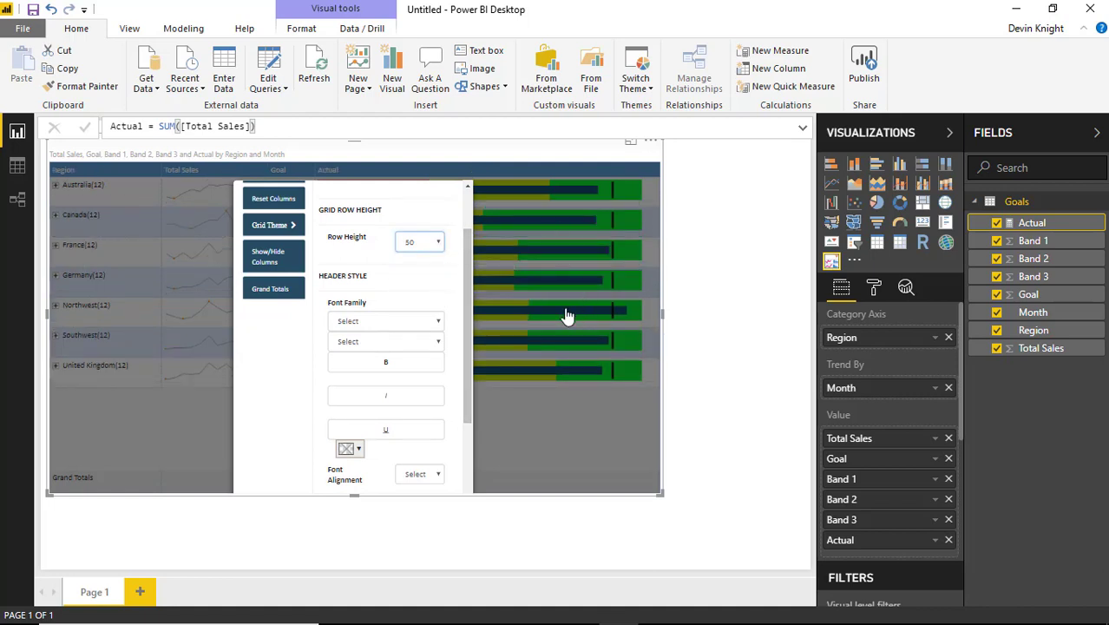
# - Set the header style's font alignment to Center in the blue grid theme settings
pyautogui.moveTo(467, 315); pyautogui.dragTo(474, 417)
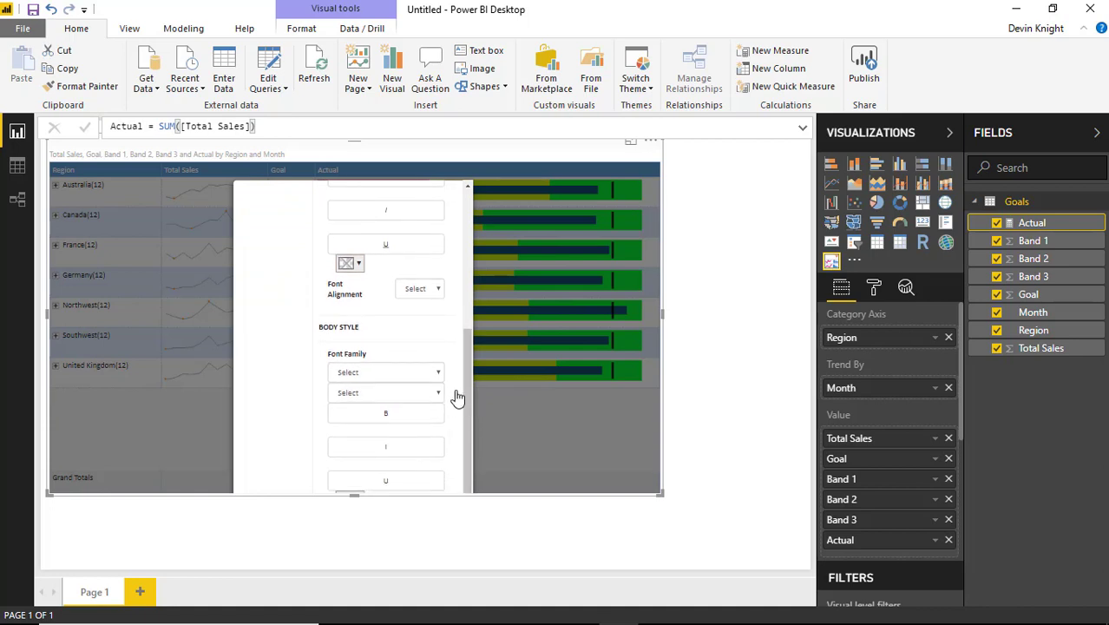
pyautogui.moveTo(466, 354); pyautogui.dragTo(466, 380)
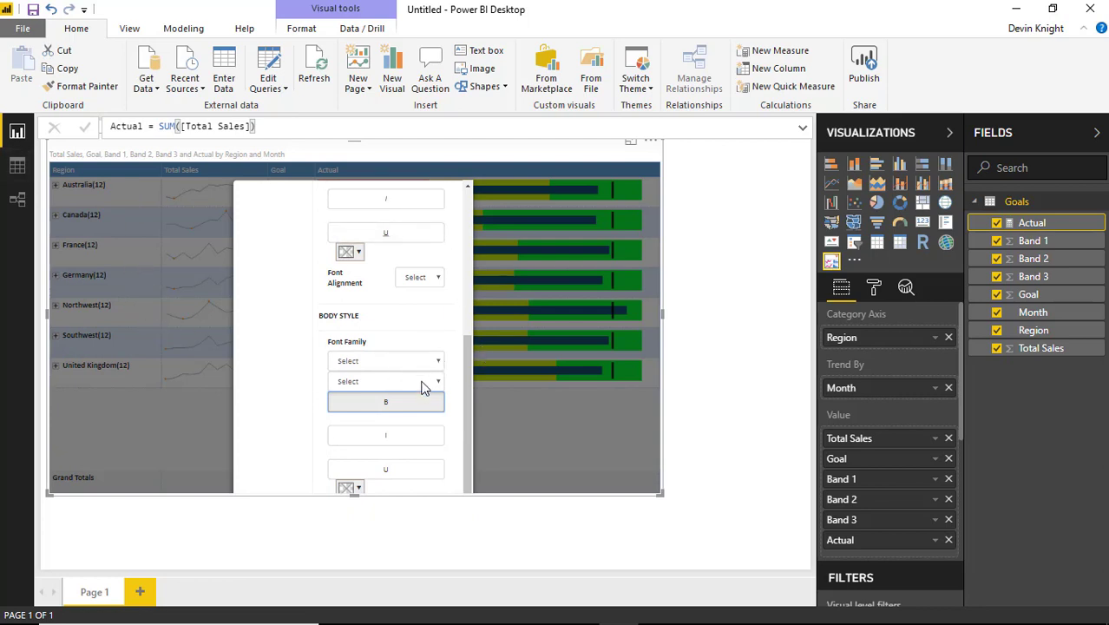
pyautogui.scroll(1, 464, 420)
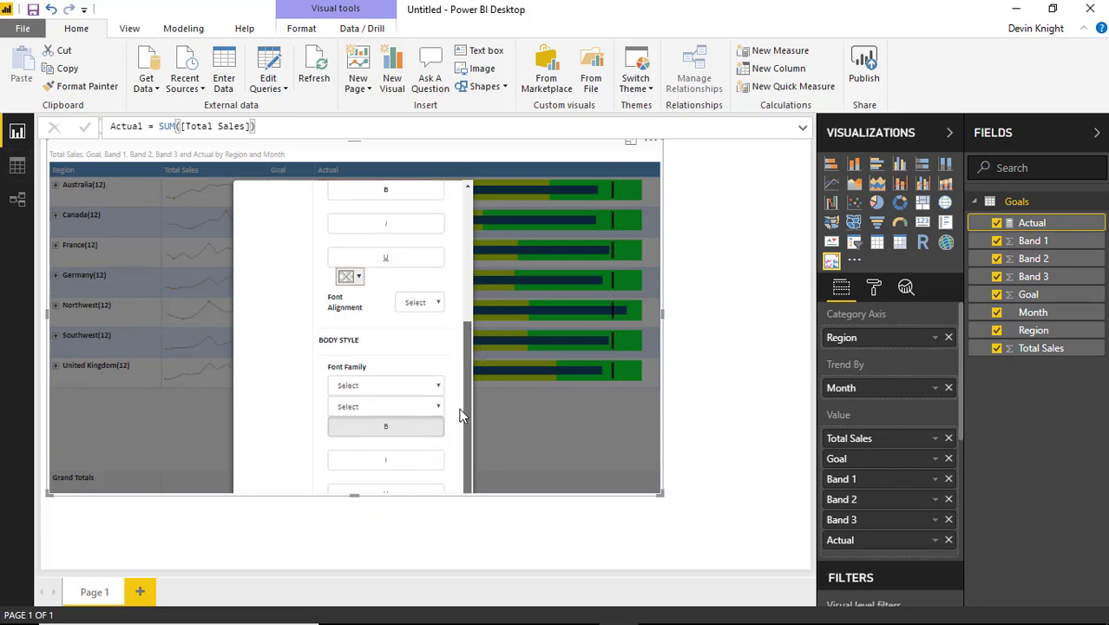
pyautogui.scroll(3, 462, 415)
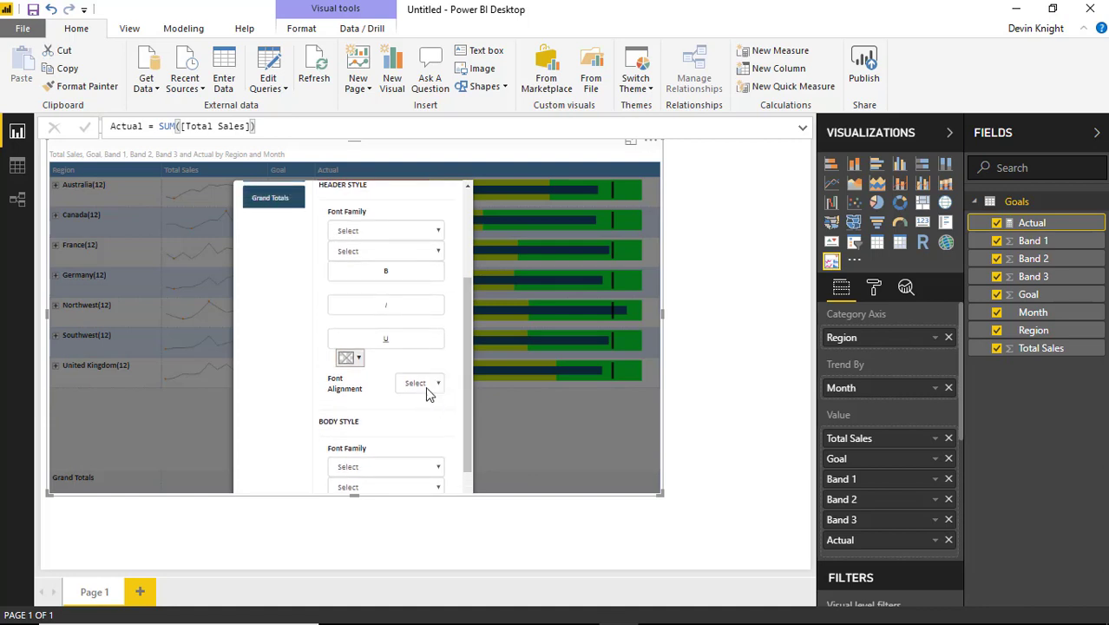
pyautogui.click(421, 382)
pyautogui.click(424, 429)
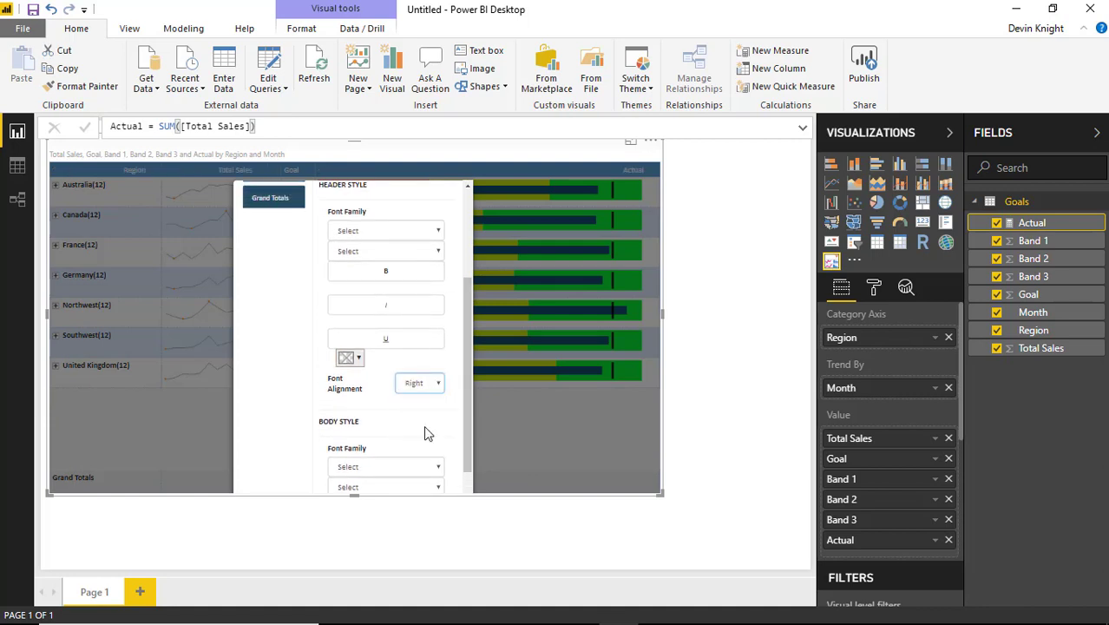
pyautogui.click(425, 382)
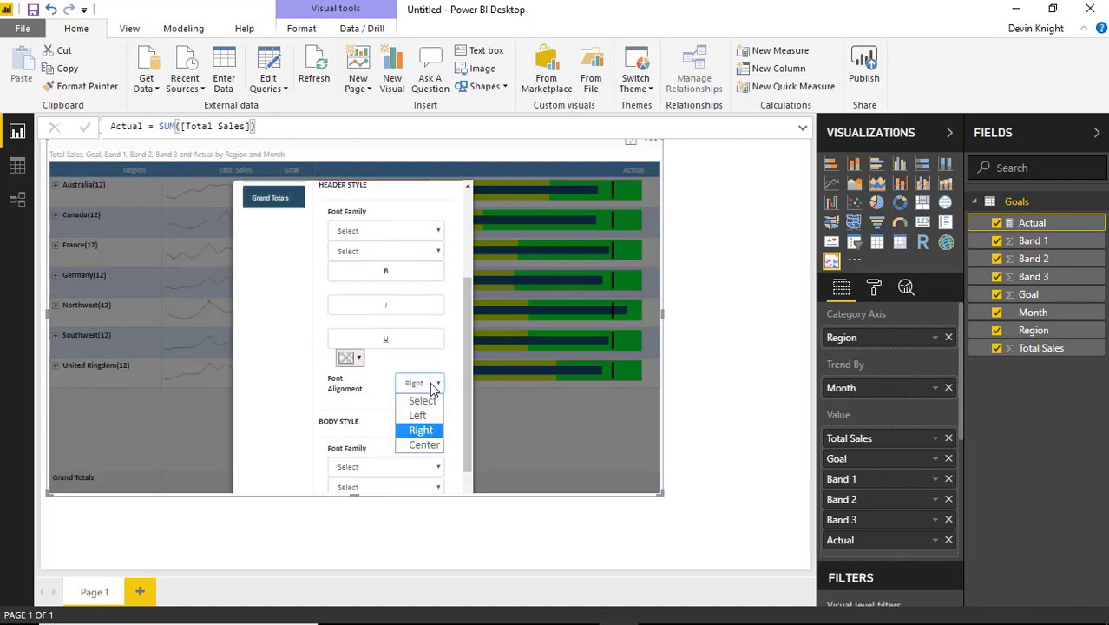
pyautogui.click(424, 444)
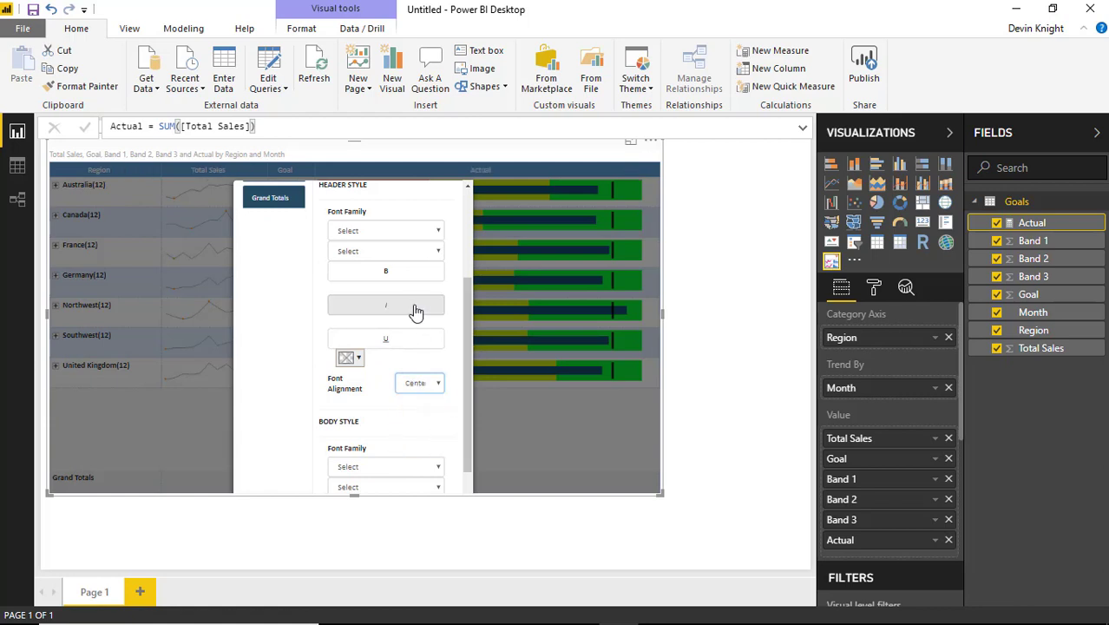
# - Check which columns are set to show or hide in the MicroChart, and close its settings dialog
pyautogui.scroll(2, 413, 308)
pyautogui.scroll(2, 425, 313)
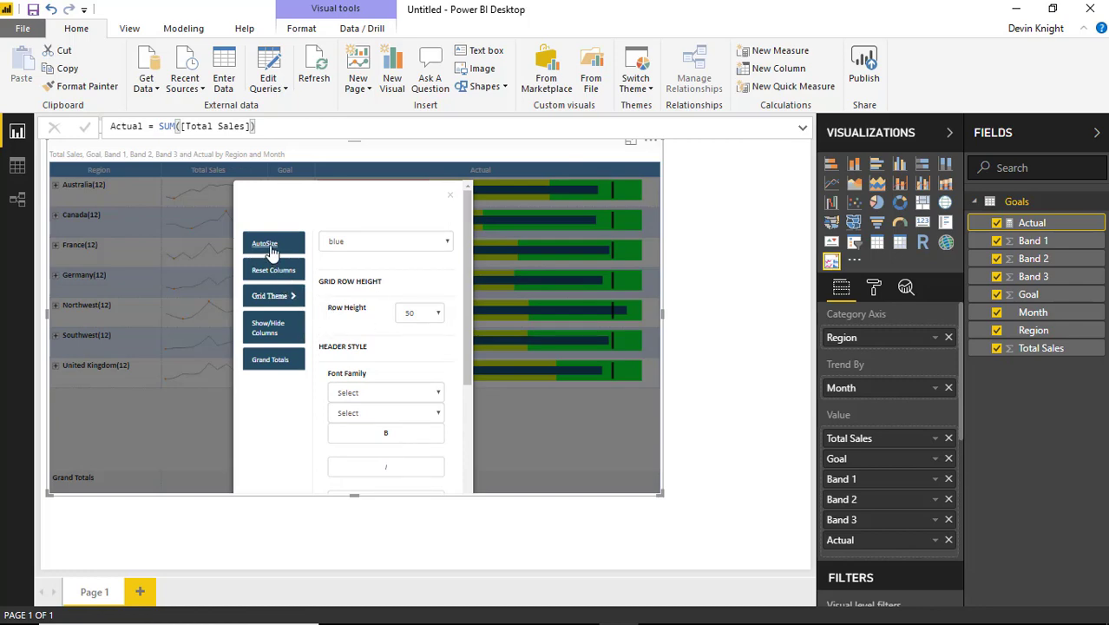
pyautogui.click(290, 331)
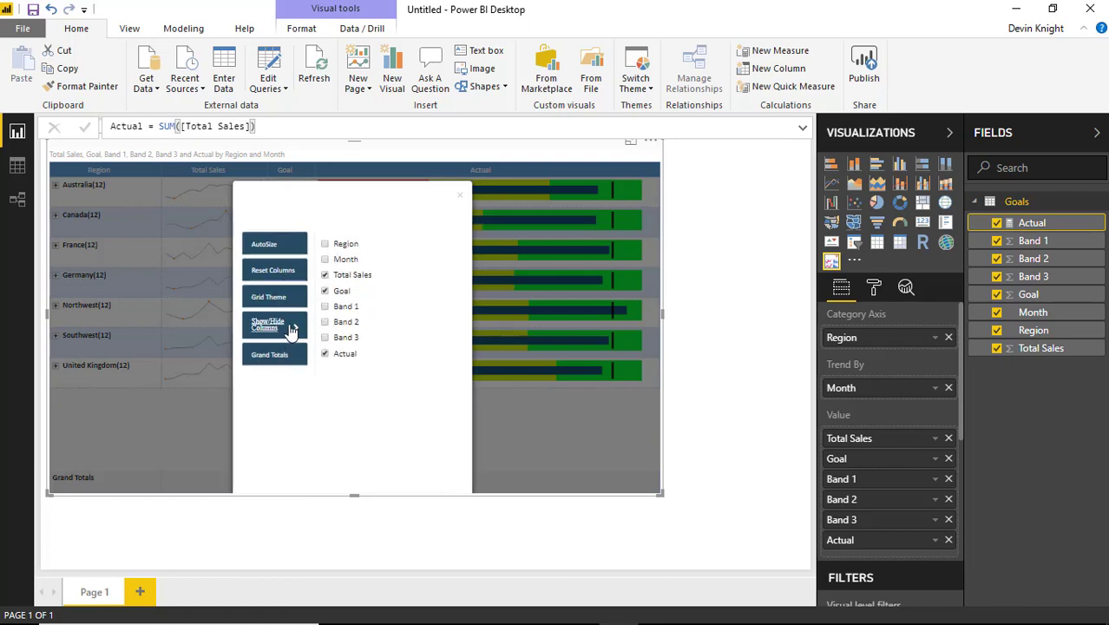
pyautogui.click(459, 194)
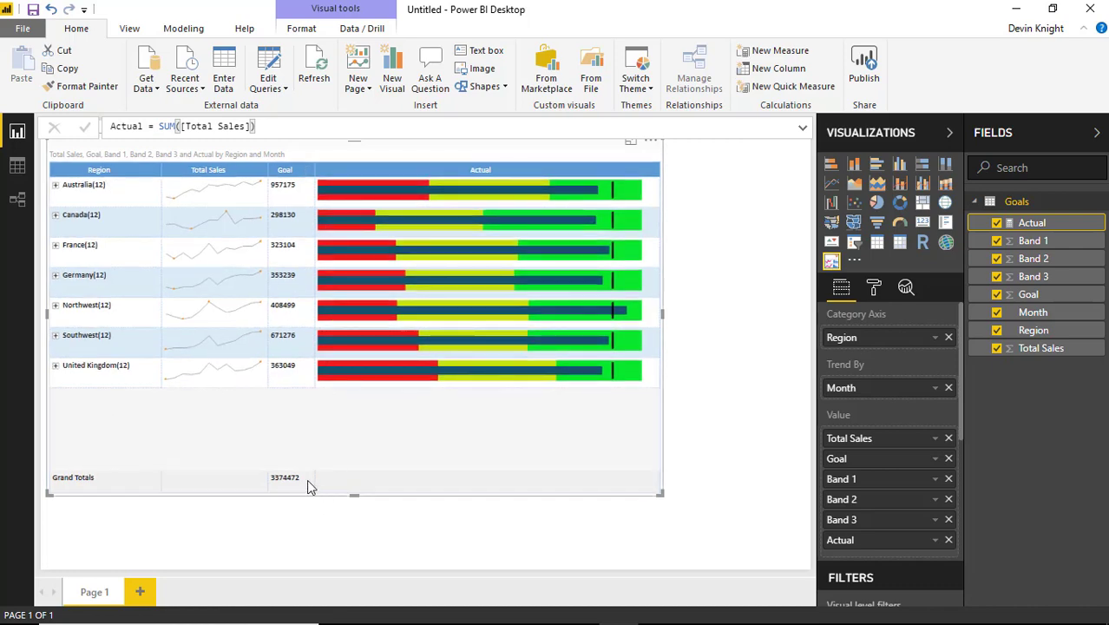
# - Hide the grand totals row of the MicroChart
pyautogui.rightClick(323, 175)
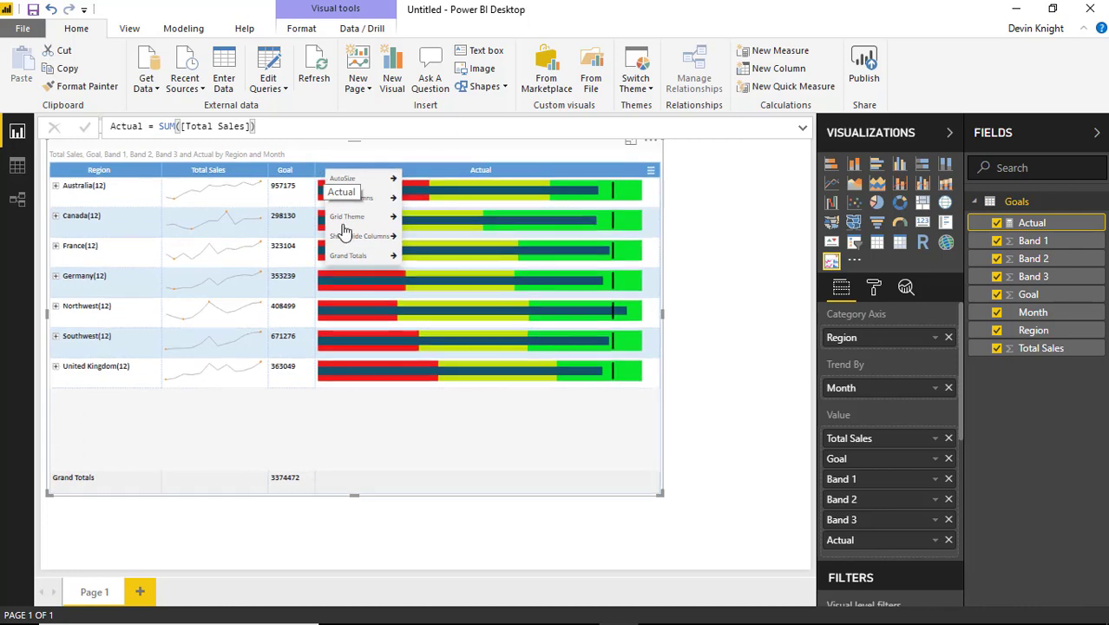
pyautogui.moveTo(373, 255)
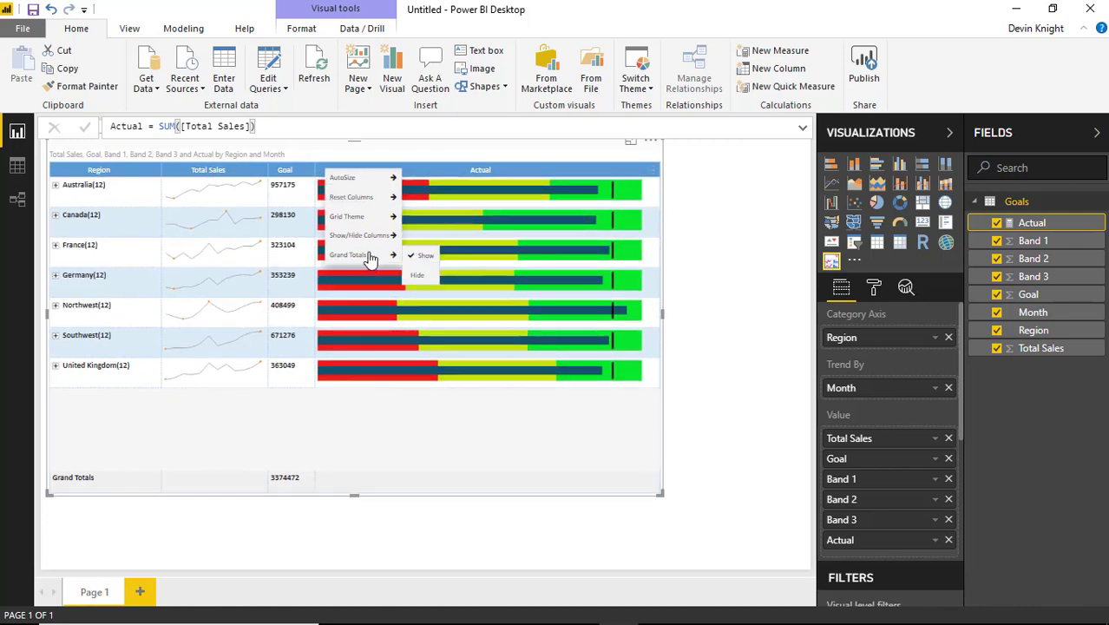
pyautogui.click(420, 276)
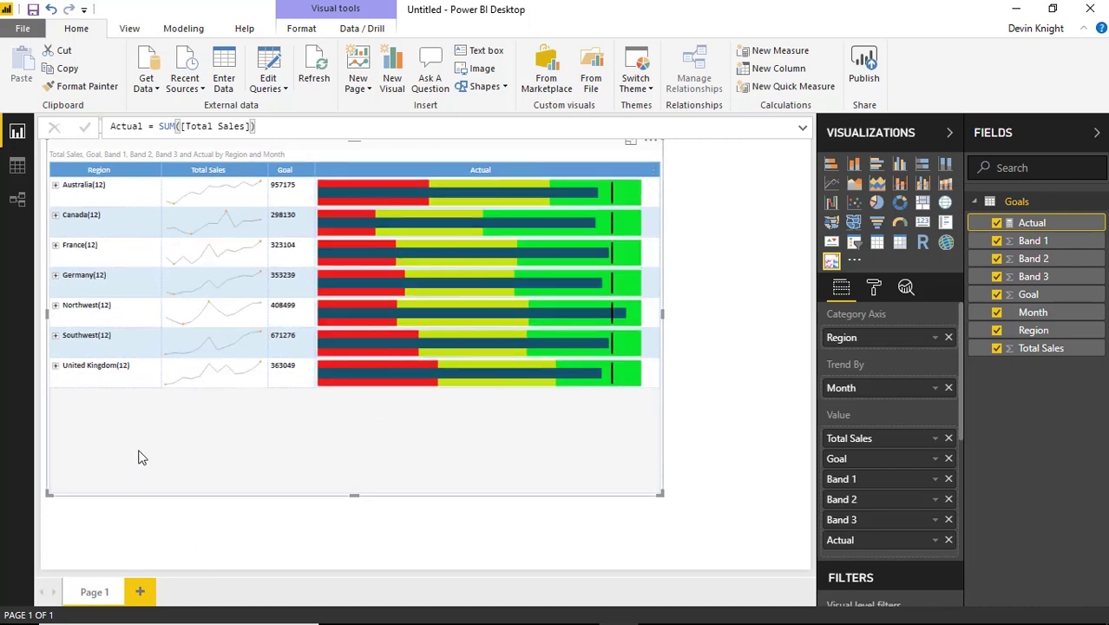
# - Expand the Northwest region to review its monthly sales, goal and actual rows, and collapse it again
pyautogui.click(58, 310)
pyautogui.click(58, 309)
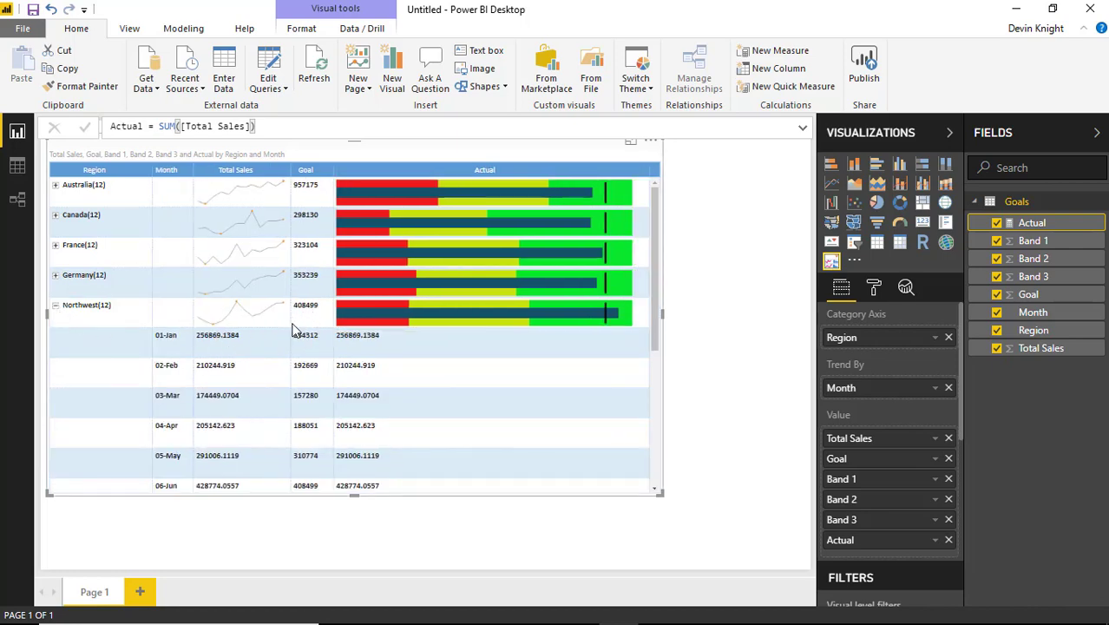
pyautogui.scroll(-5, 191, 342)
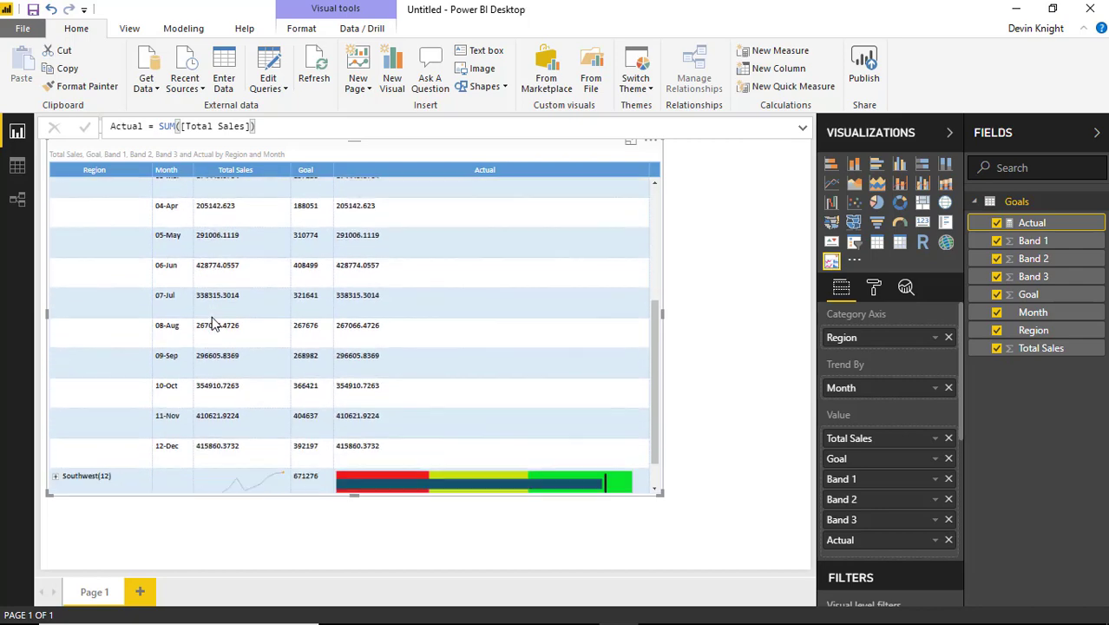
pyautogui.scroll(5, 215, 323)
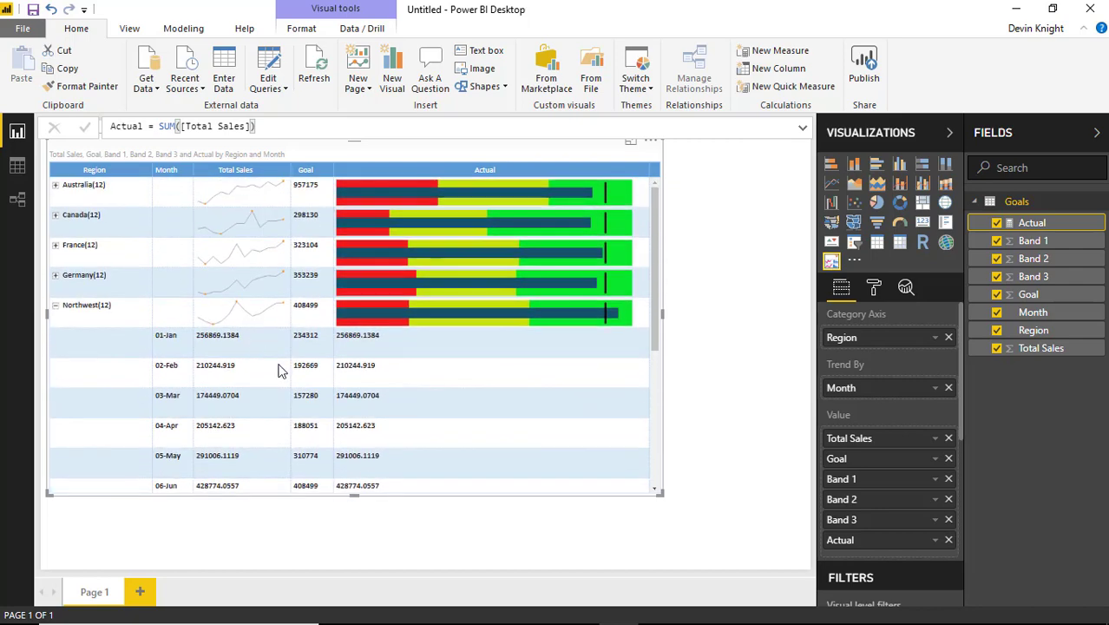
pyautogui.click(56, 308)
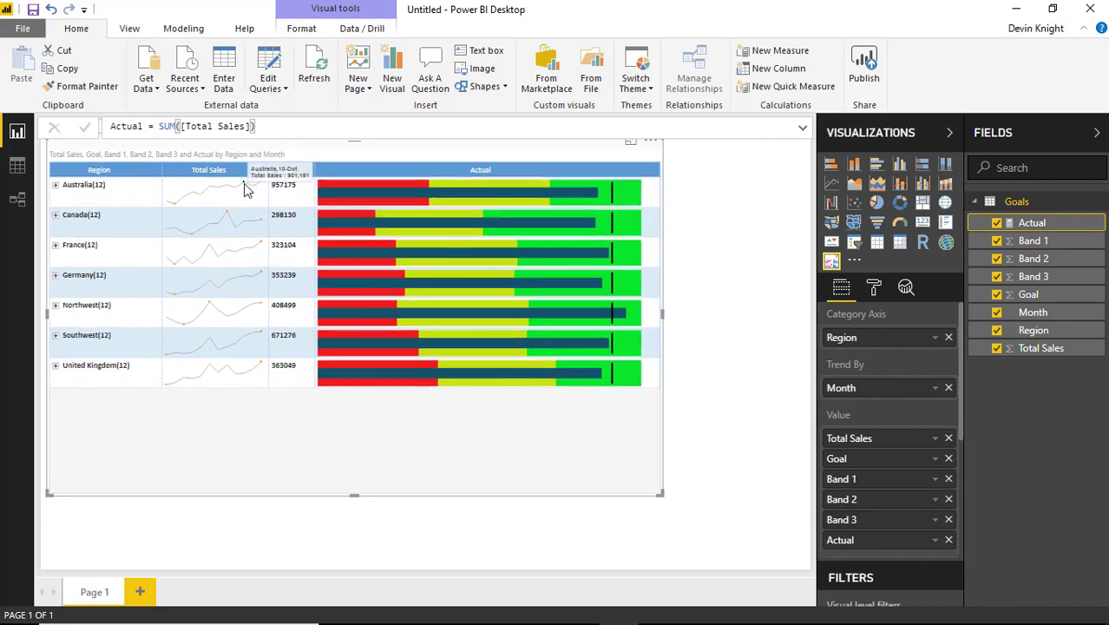
# - Look over the MicroChart's Grid State format settings and turn off the visual's title
pyautogui.click(875, 290)
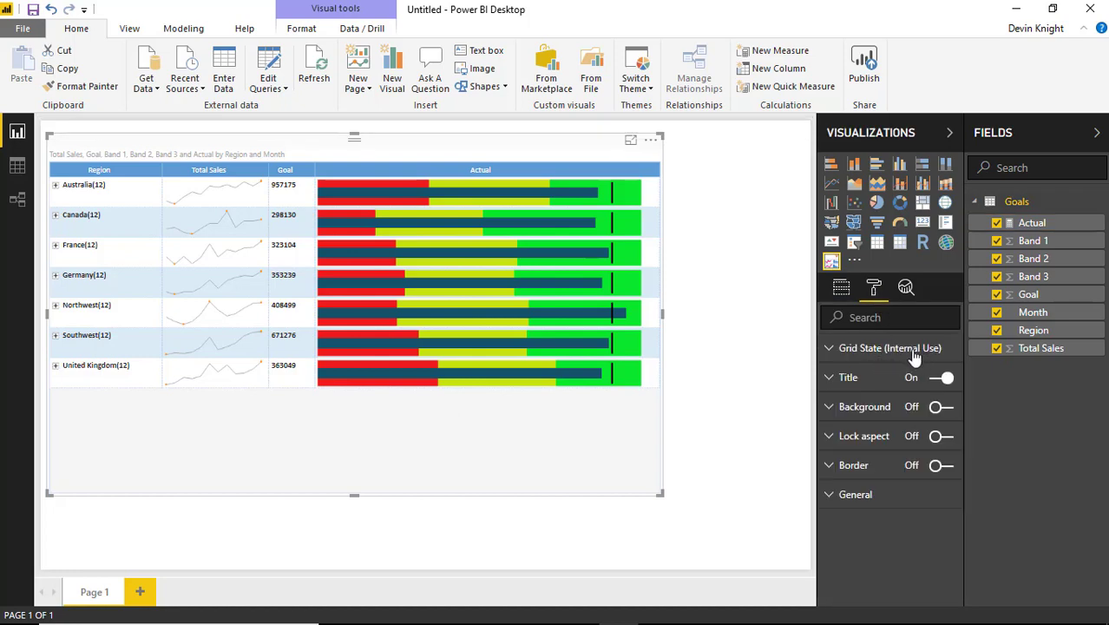
pyautogui.click(830, 350)
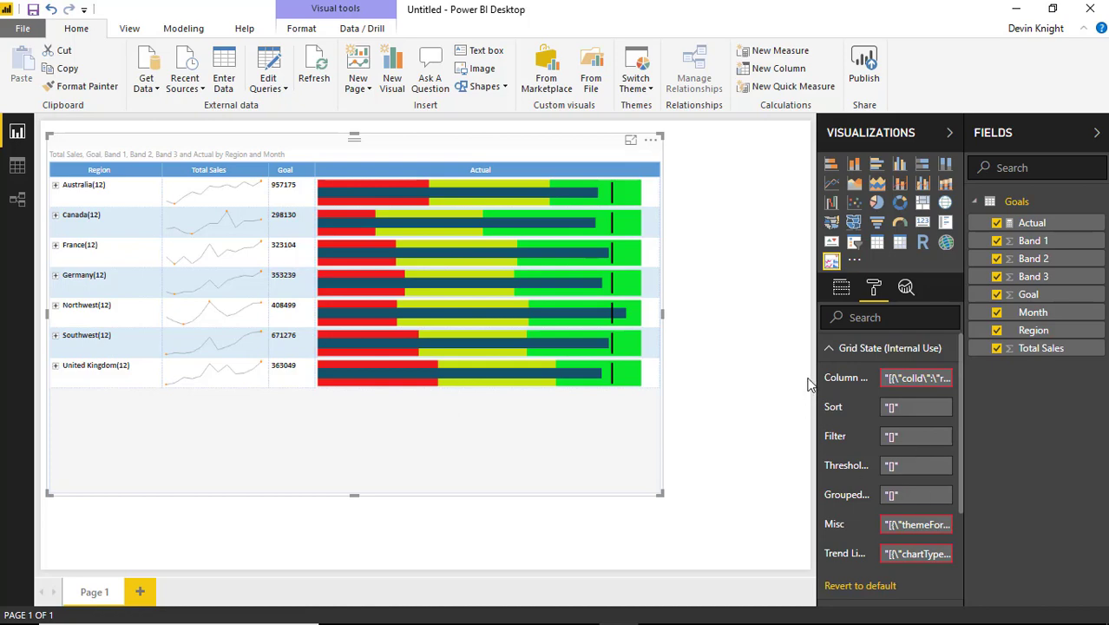
pyautogui.click(830, 350)
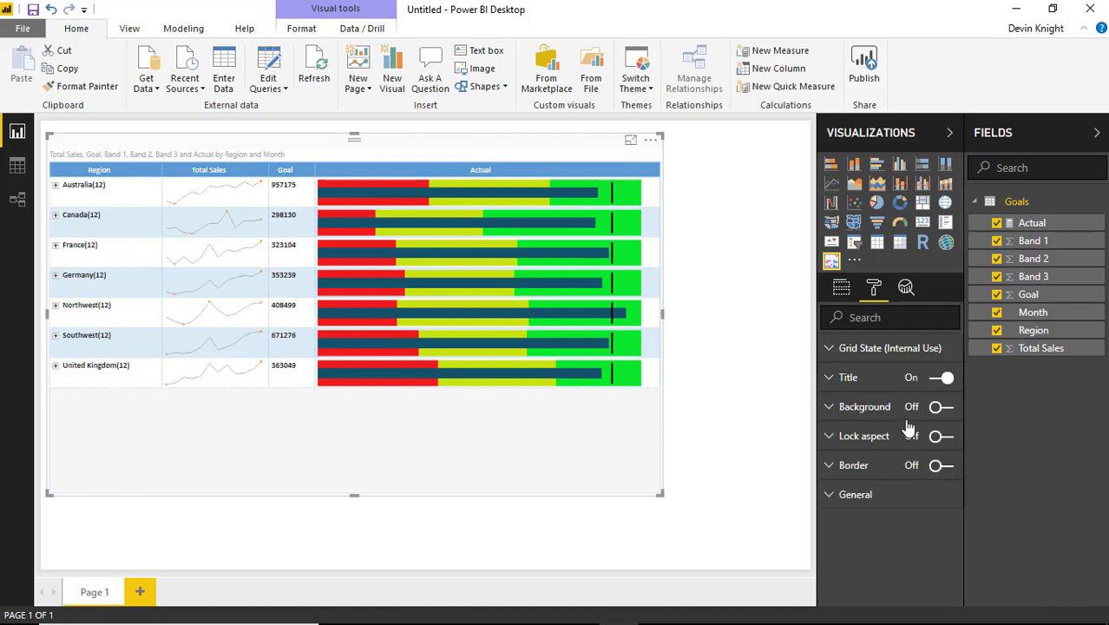
pyautogui.click(936, 382)
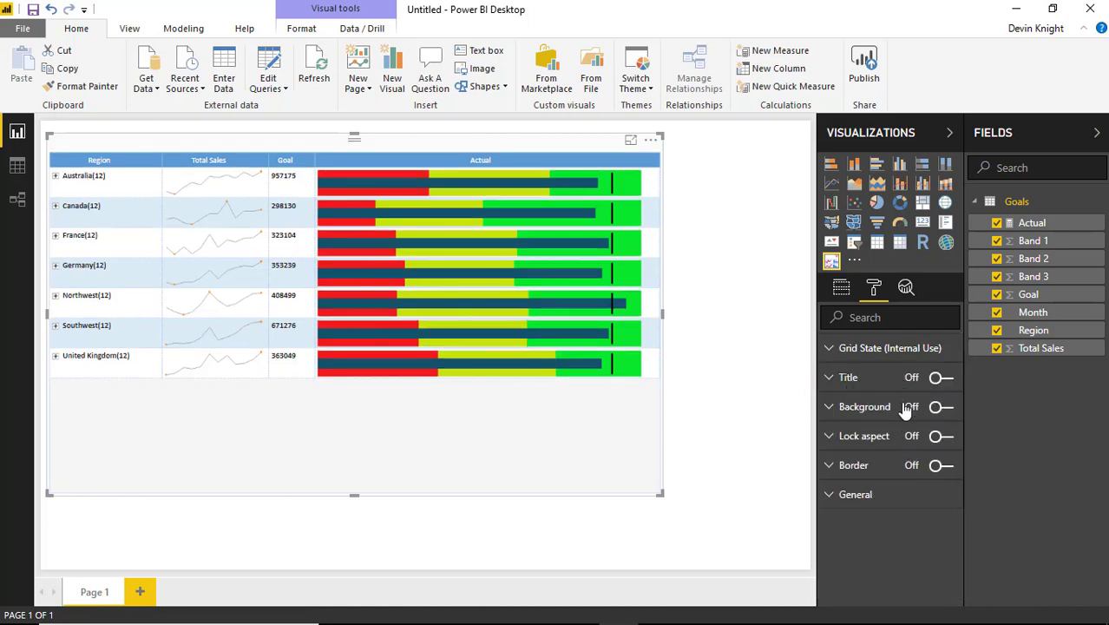